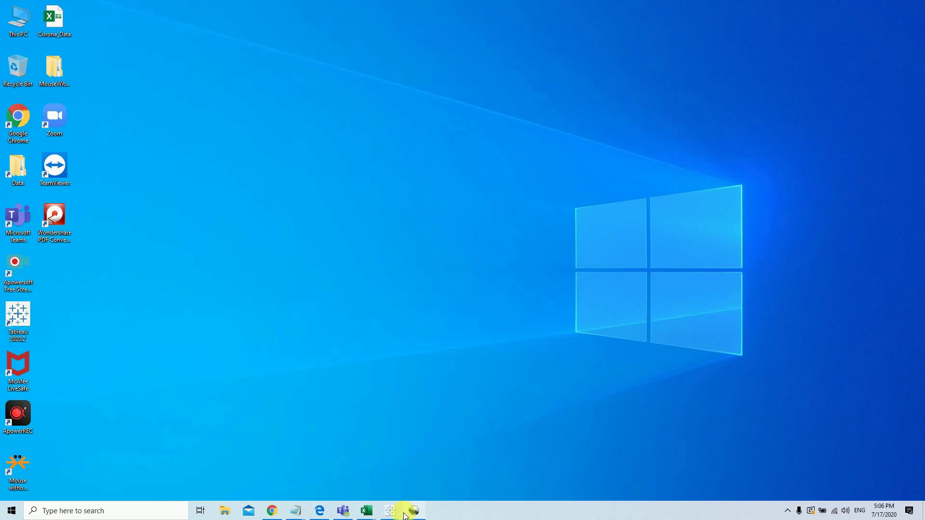
# - Bring up the Tableau Book3 window with the finished Multi-Level Dendrogram Charts dashboard
pyautogui.moveTo(391, 511)
pyautogui.click(346, 477)
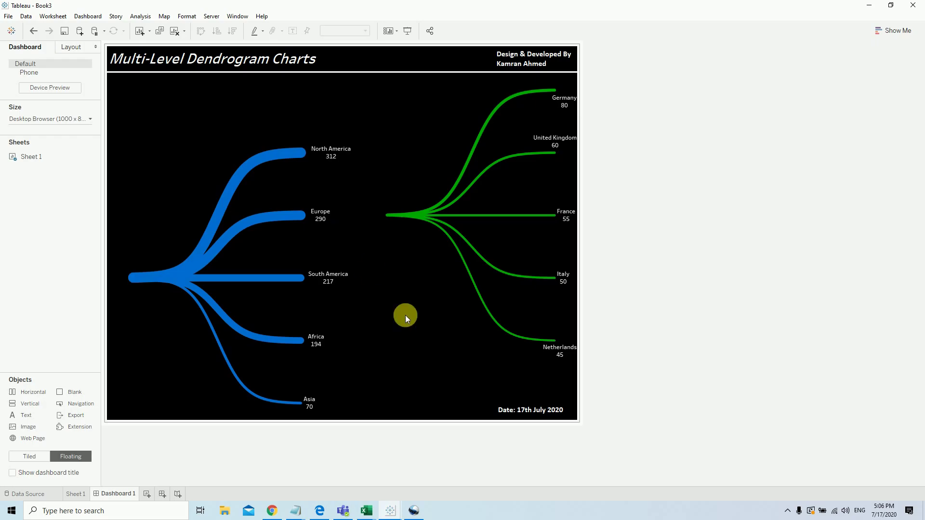
# - In the Excel Data workbook, highlight the Dimension column, continent names and country Parent values
pyautogui.click(366, 511)
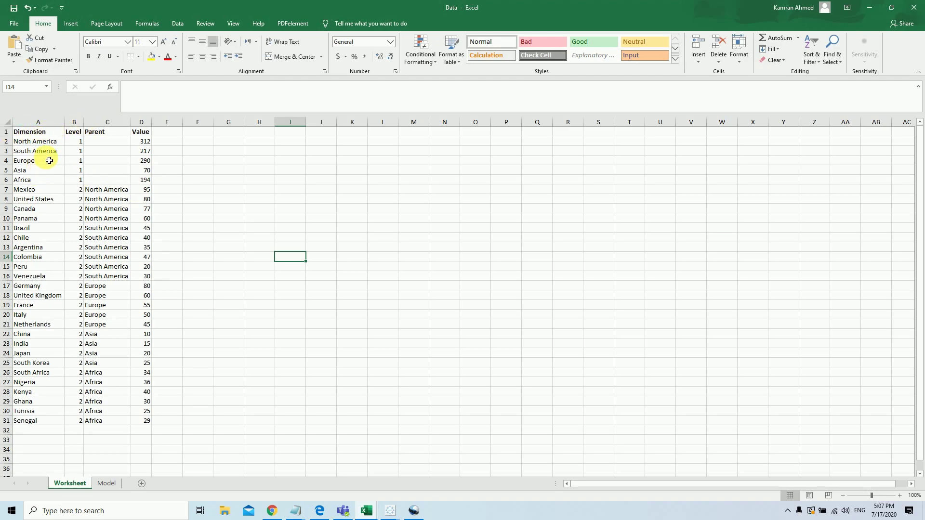
pyautogui.click(52, 123)
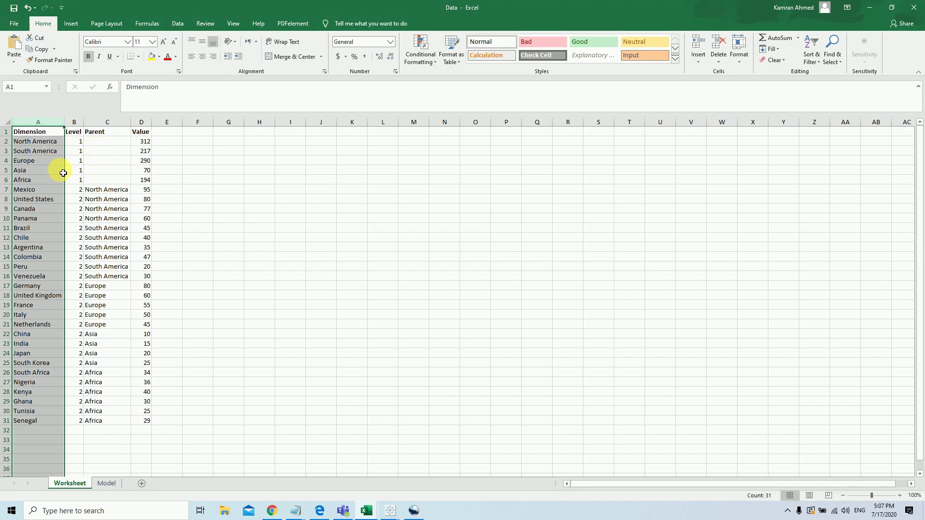
pyautogui.click(44, 163)
pyautogui.moveTo(44, 142); pyautogui.dragTo(29, 421)
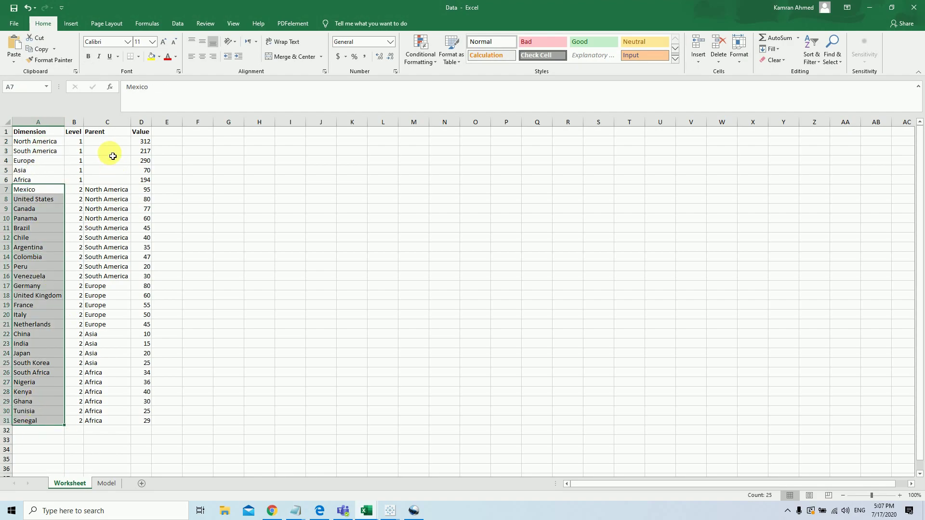
pyautogui.click(103, 129)
pyautogui.moveTo(107, 190); pyautogui.dragTo(108, 416)
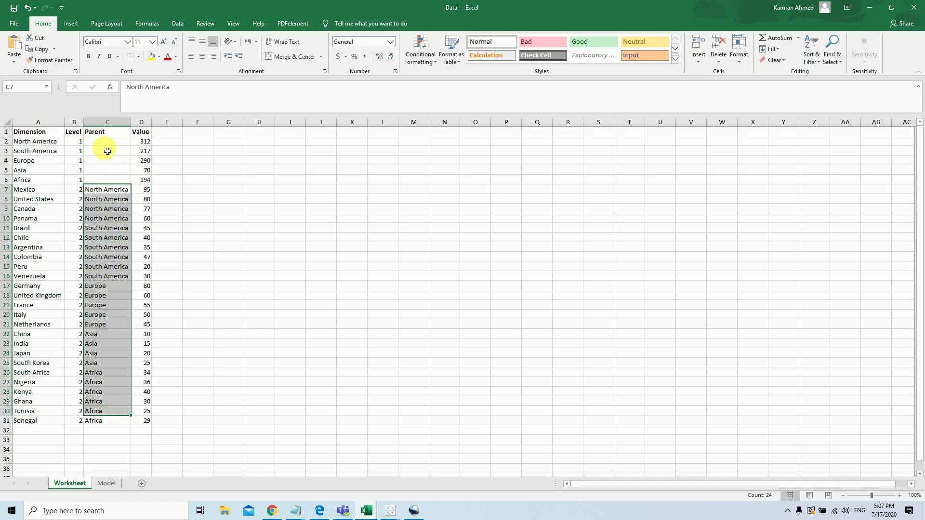
pyautogui.click(118, 200)
# - Walk through the level-1 continents in A2:A6, their Level values, and the countries' parent continents
pyautogui.moveTo(40, 141); pyautogui.dragTo(51, 185)
pyautogui.moveTo(74, 141); pyautogui.dragTo(82, 185)
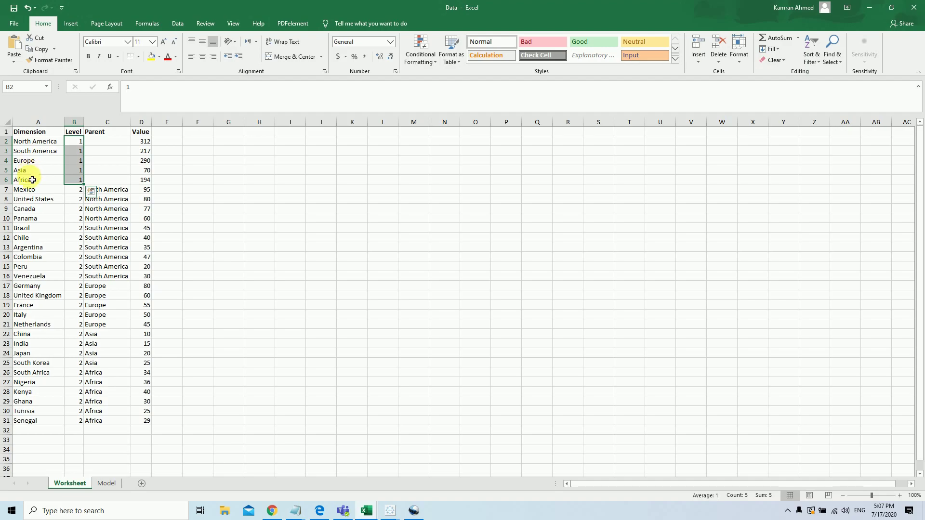
pyautogui.moveTo(42, 145); pyautogui.dragTo(44, 182)
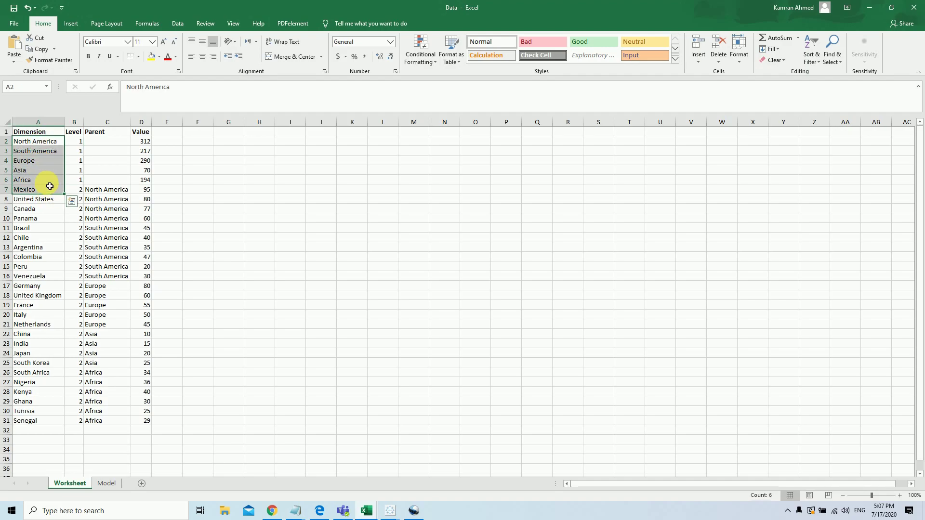
pyautogui.click(44, 182)
pyautogui.moveTo(51, 142); pyautogui.dragTo(46, 397)
pyautogui.click(107, 276)
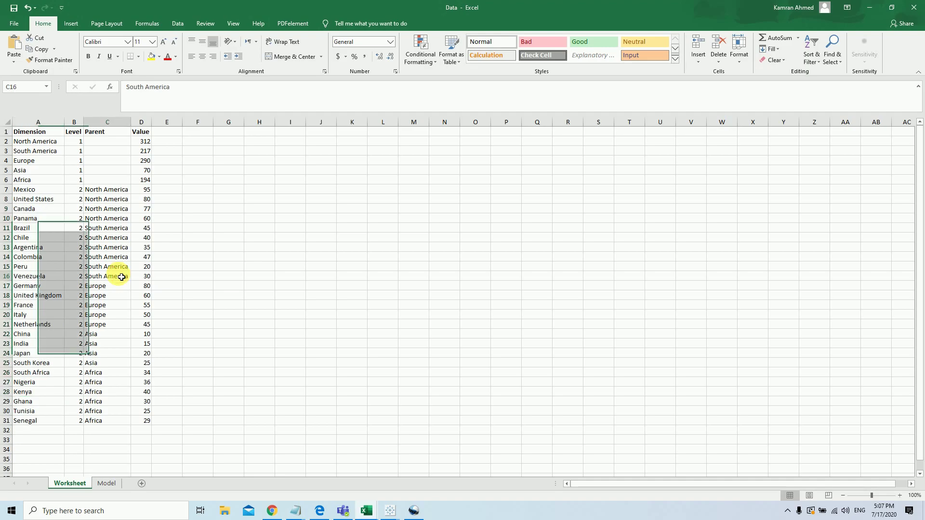
pyautogui.click(105, 195)
pyautogui.click(51, 146)
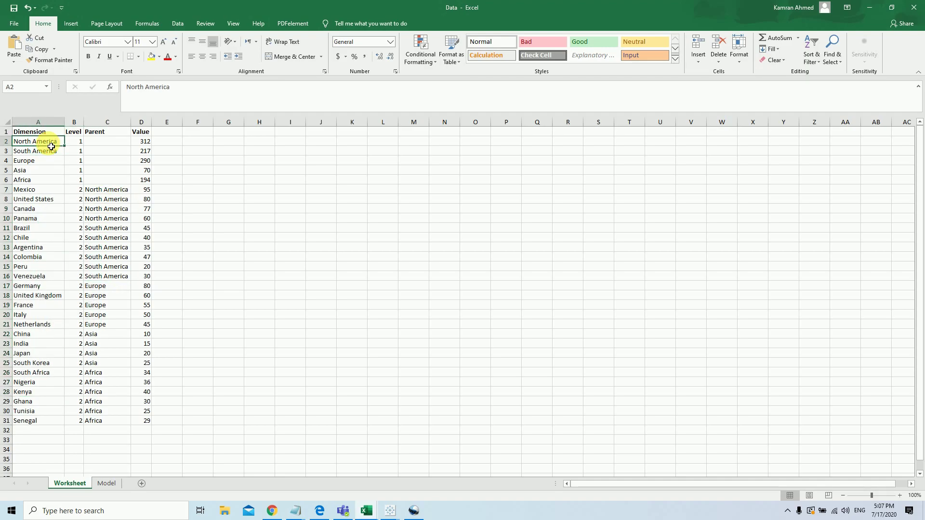
pyautogui.click(113, 181)
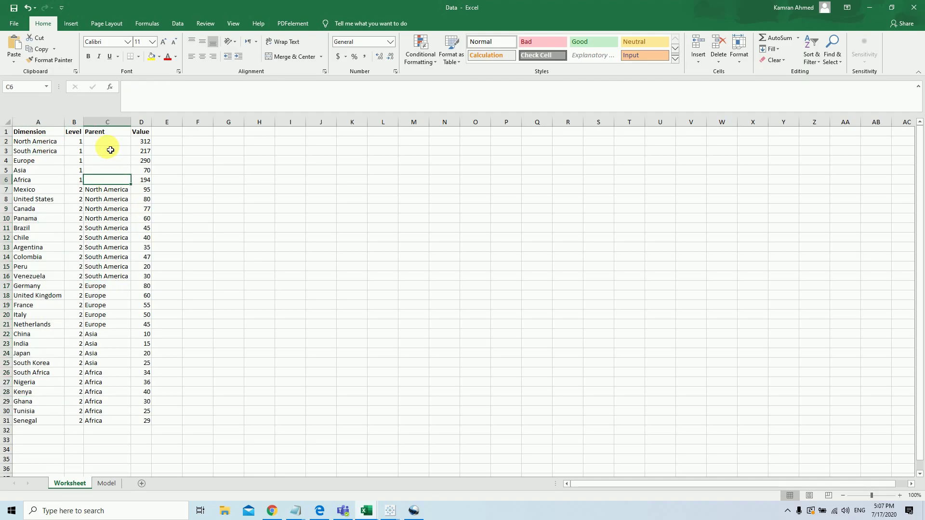
pyautogui.click(122, 199)
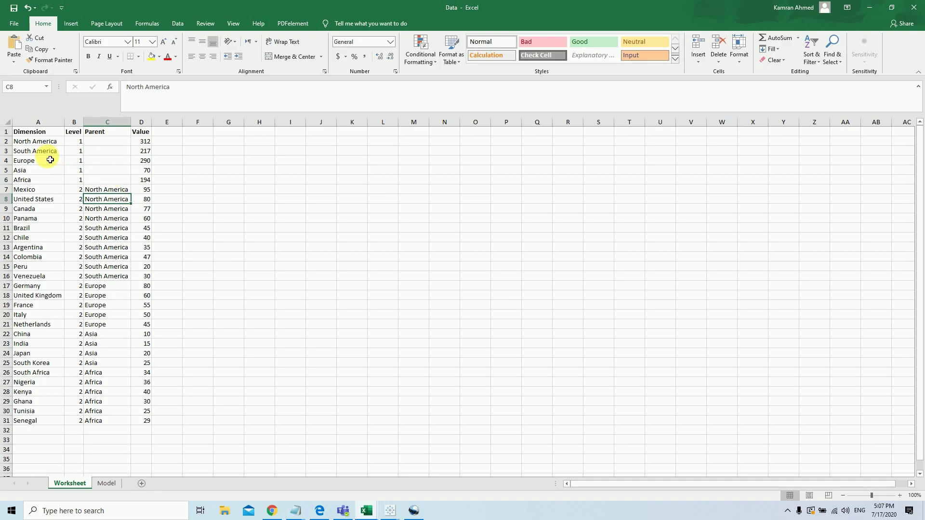
# - Highlight the Level 1 and 2 values and continent Values, then switch to the Model sheet
pyautogui.moveTo(42, 141); pyautogui.dragTo(34, 365)
pyautogui.moveTo(77, 141); pyautogui.dragTo(76, 181)
pyautogui.moveTo(77, 190); pyautogui.dragTo(78, 365)
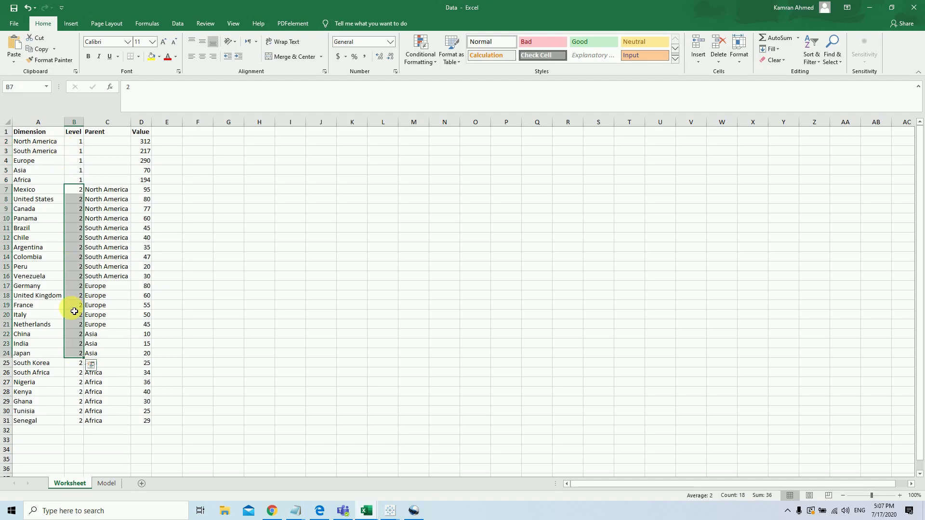
pyautogui.click(121, 239)
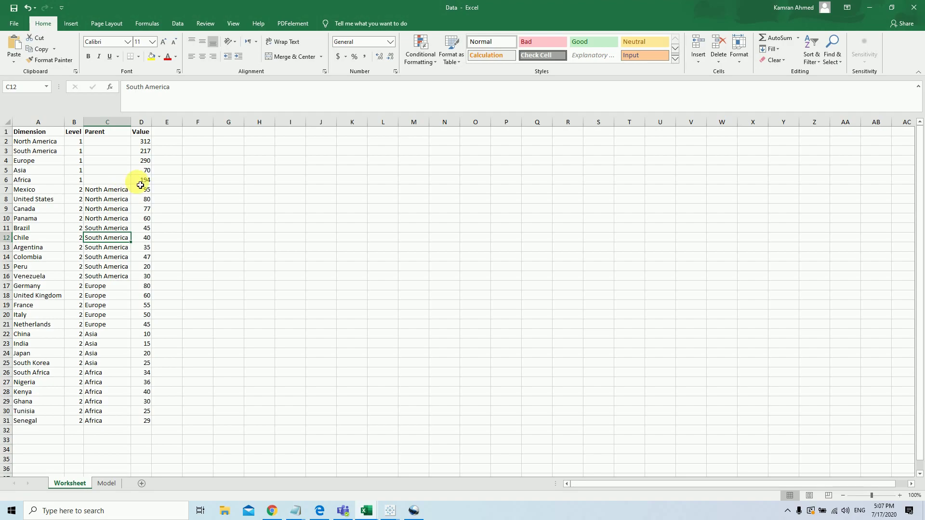
pyautogui.moveTo(141, 141); pyautogui.dragTo(144, 183)
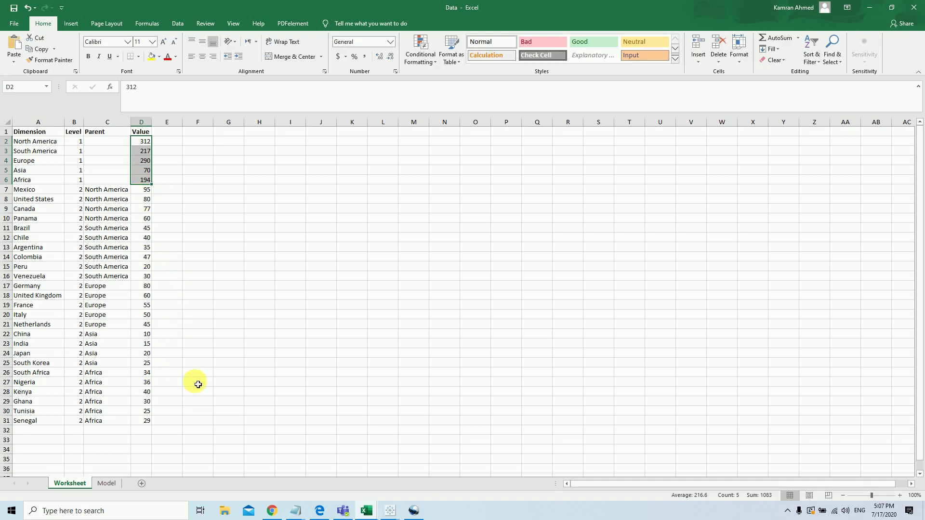
pyautogui.click(108, 485)
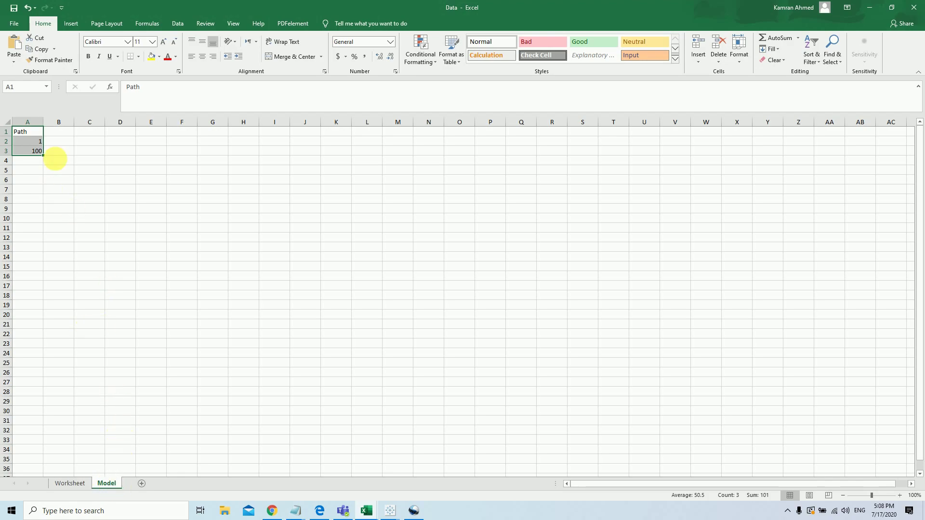
pyautogui.press('Escape')
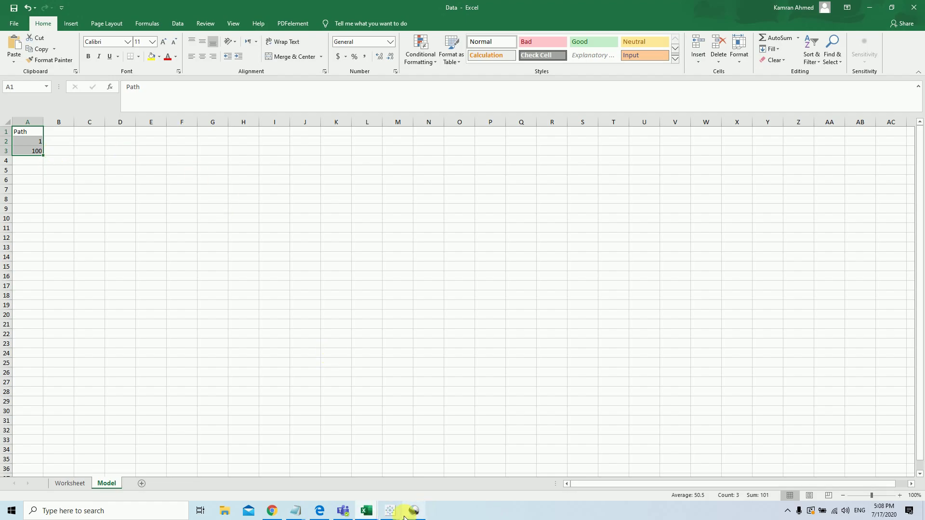
# - Connect the new Tableau Book4 to the Data.xlsx Excel workbook
pyautogui.moveTo(409, 508)
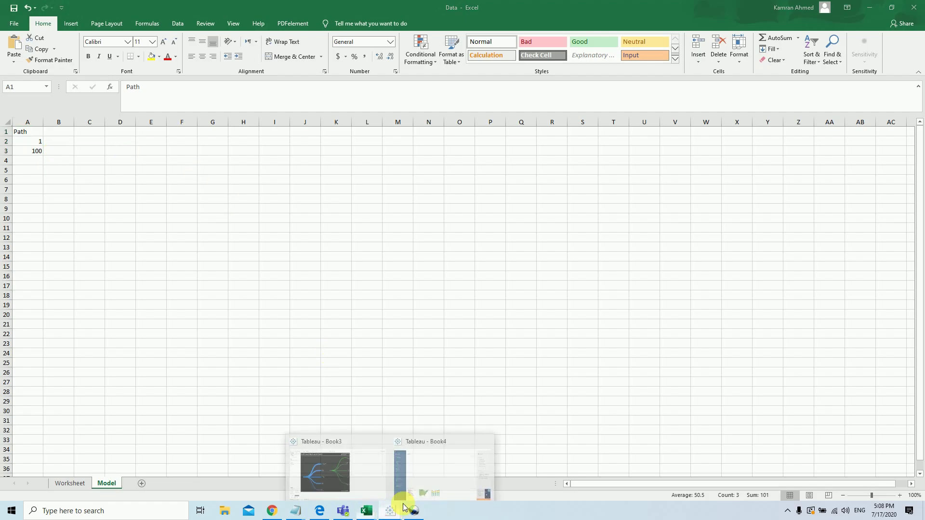
pyautogui.click(444, 470)
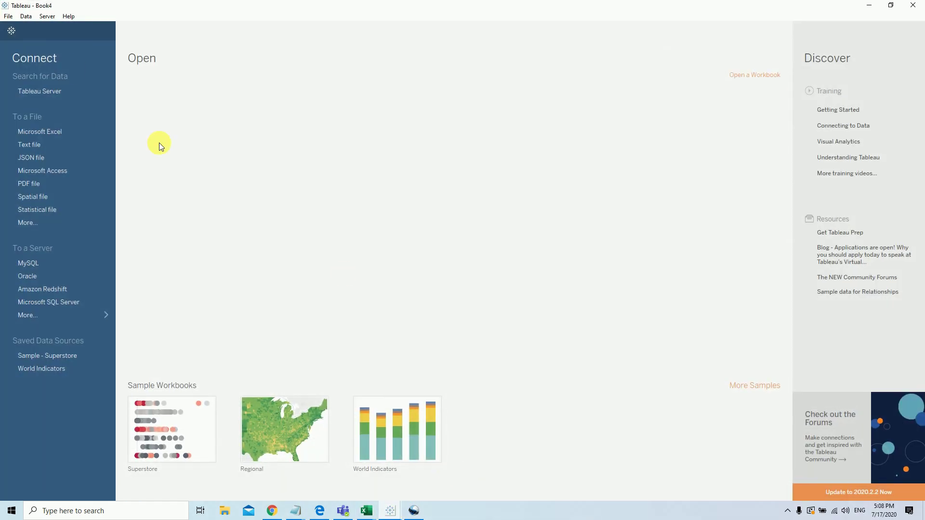
pyautogui.click(59, 132)
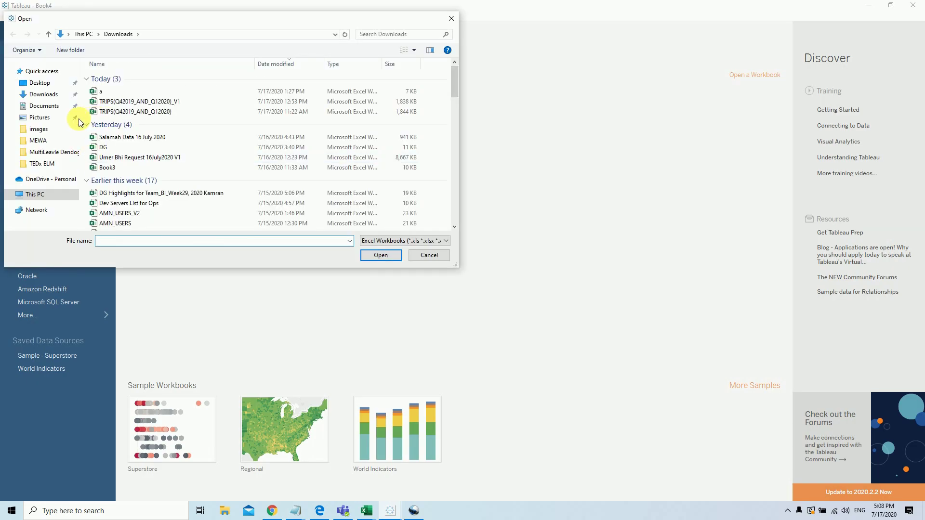
pyautogui.click(58, 156)
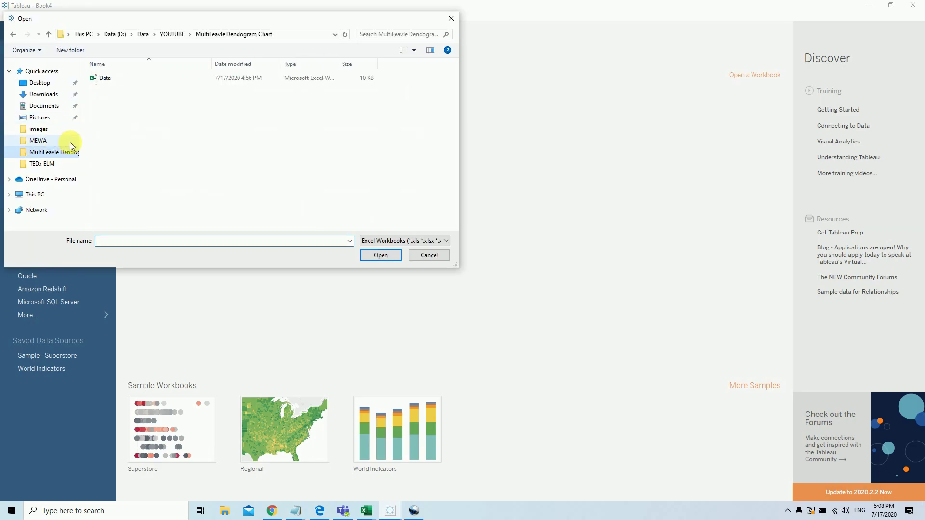
pyautogui.doubleClick(112, 79)
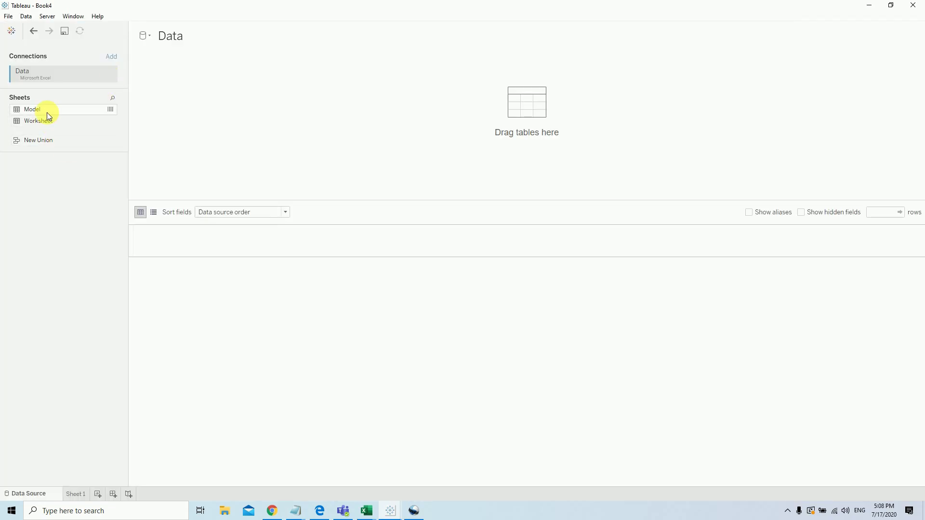
# - Join the Worksheet and Model tables on custom calculations 1 = 1, then go to Sheet 1
pyautogui.moveTo(44, 121); pyautogui.dragTo(209, 97)
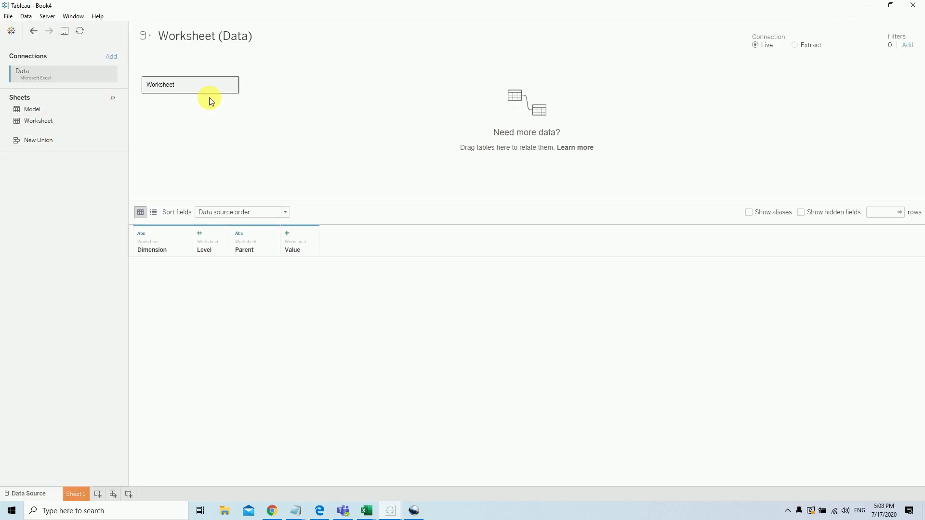
pyautogui.doubleClick(204, 79)
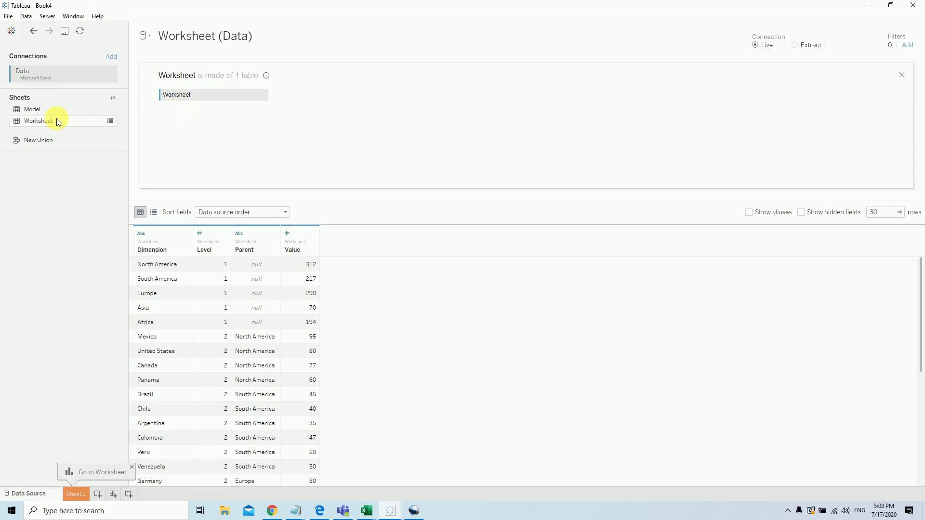
pyautogui.moveTo(42, 110); pyautogui.dragTo(303, 97)
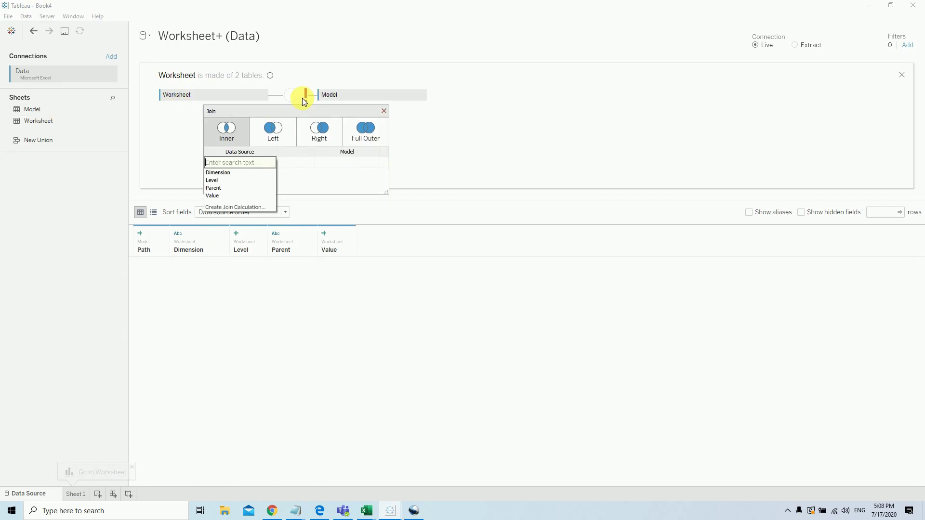
pyautogui.click(236, 207)
pyautogui.write('1')
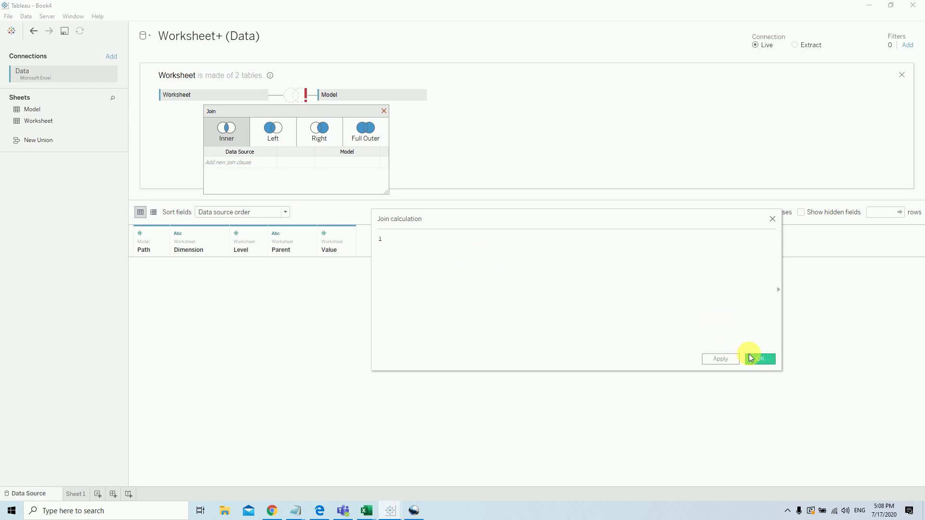
pyautogui.click(762, 360)
pyautogui.click(376, 163)
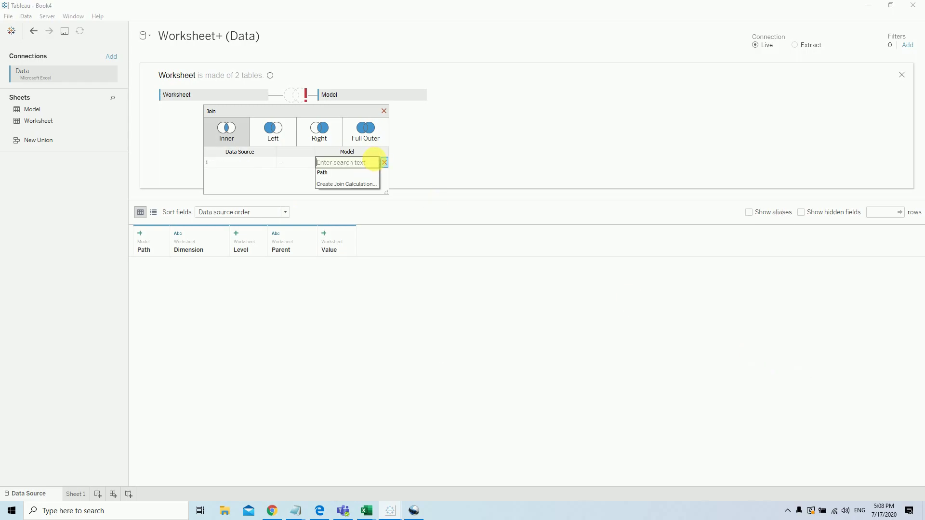
pyautogui.click(357, 184)
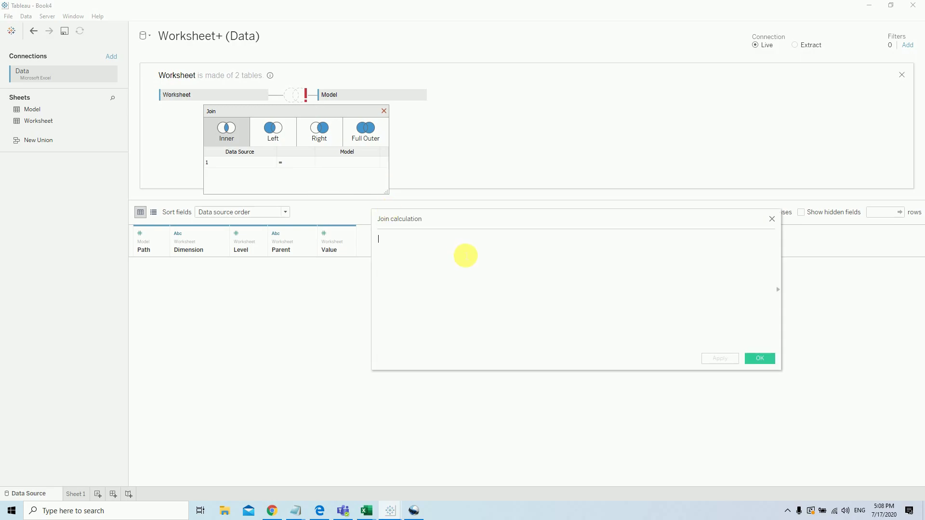
pyautogui.write('1')
pyautogui.click(720, 360)
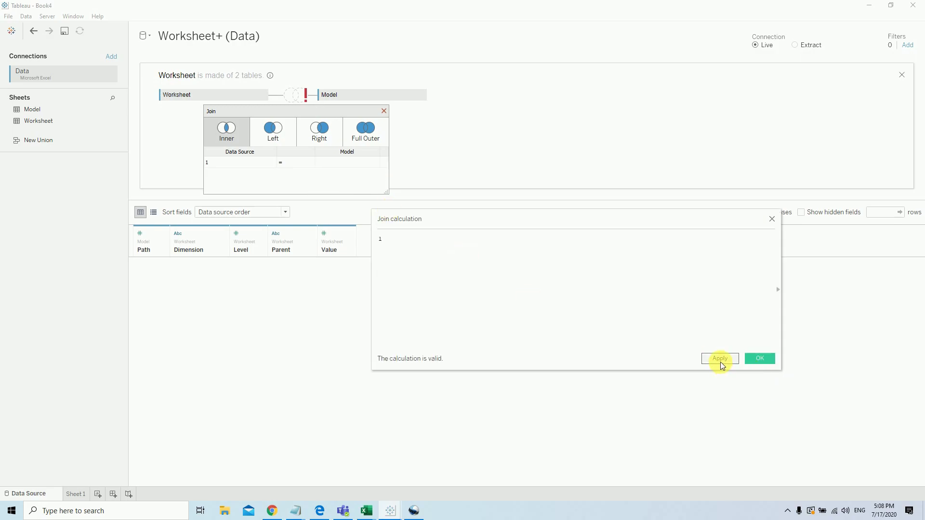
pyautogui.click(767, 359)
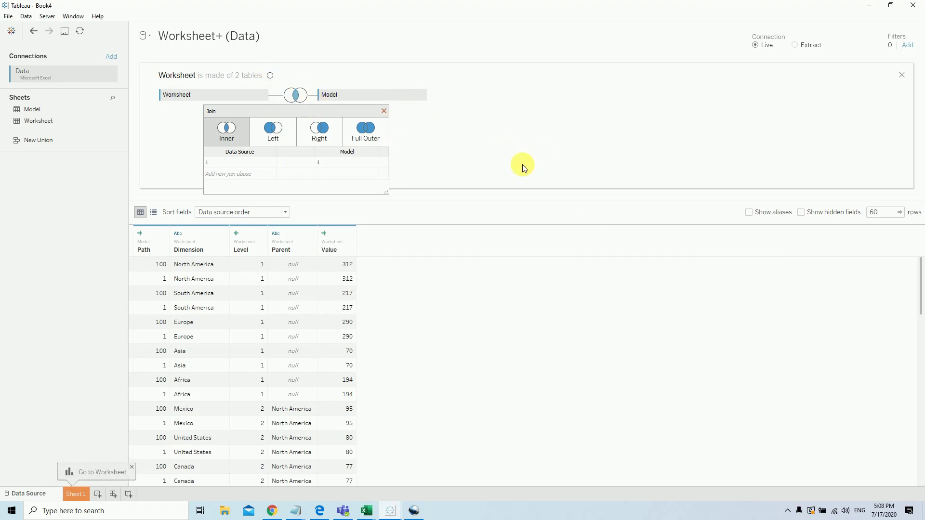
pyautogui.click(75, 496)
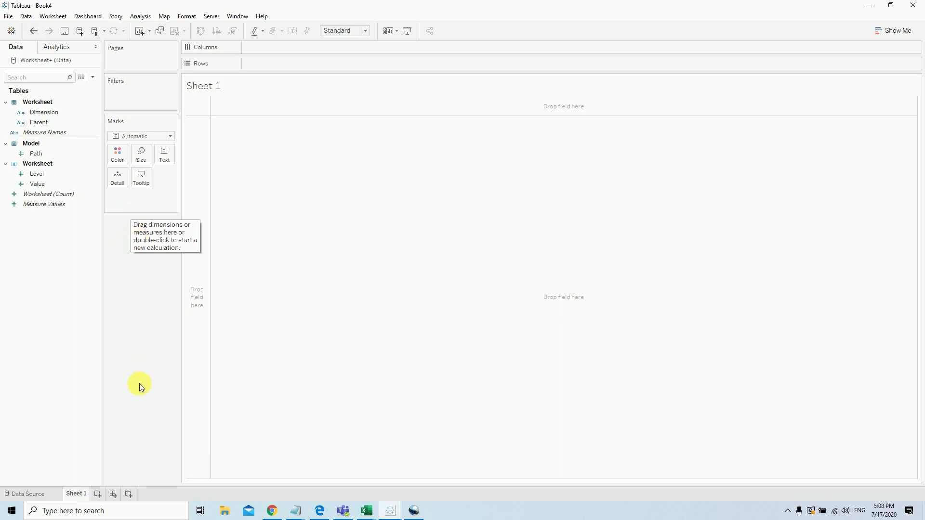
# - Read the Read Me list of required parameters and calculated fields, then return to Tableau
pyautogui.moveTo(295, 509)
pyautogui.click(677, 470)
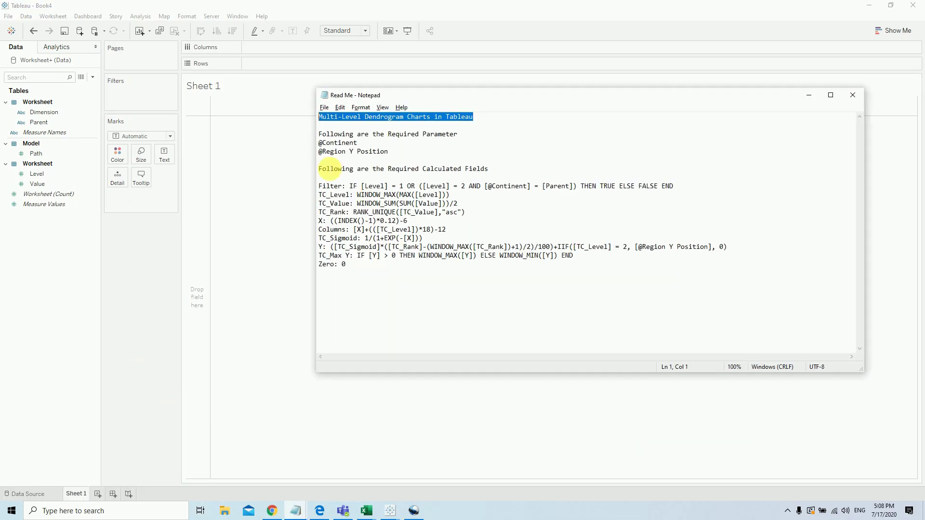
pyautogui.click(470, 159)
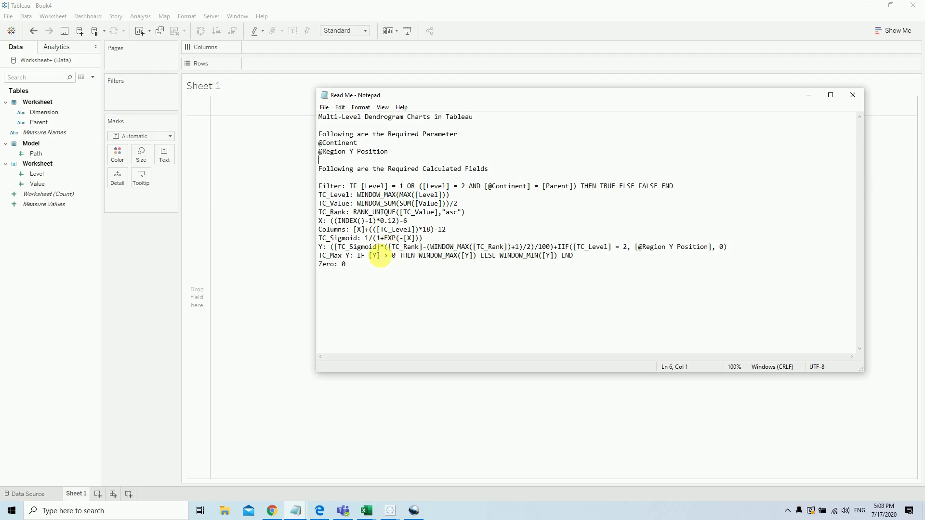
pyautogui.click(68, 276)
# - Create a bin field from Path with bin size 1
pyautogui.click(71, 157)
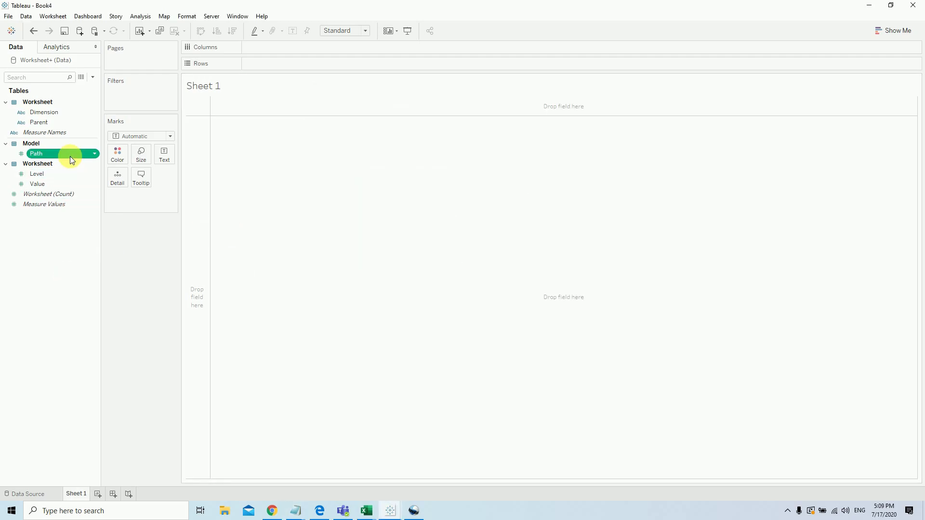
pyautogui.rightClick(71, 157)
pyautogui.moveTo(112, 213)
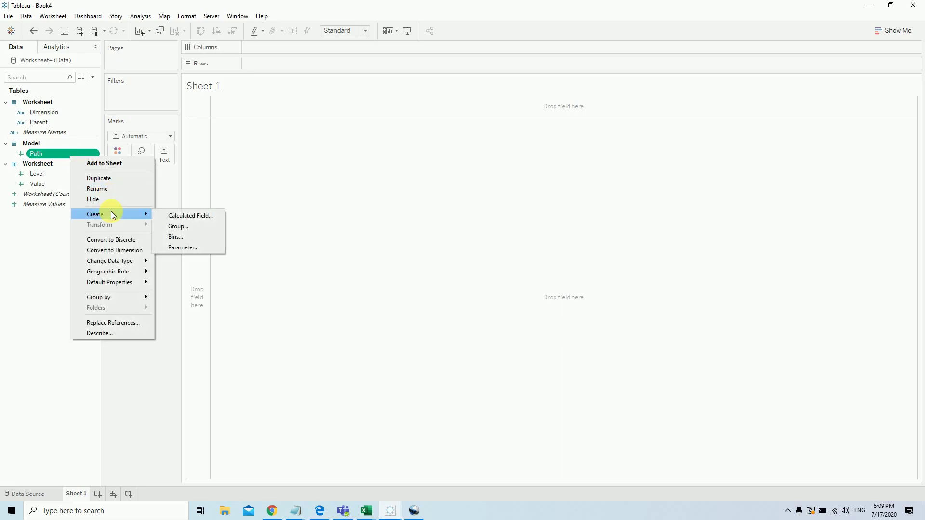
pyautogui.click(189, 236)
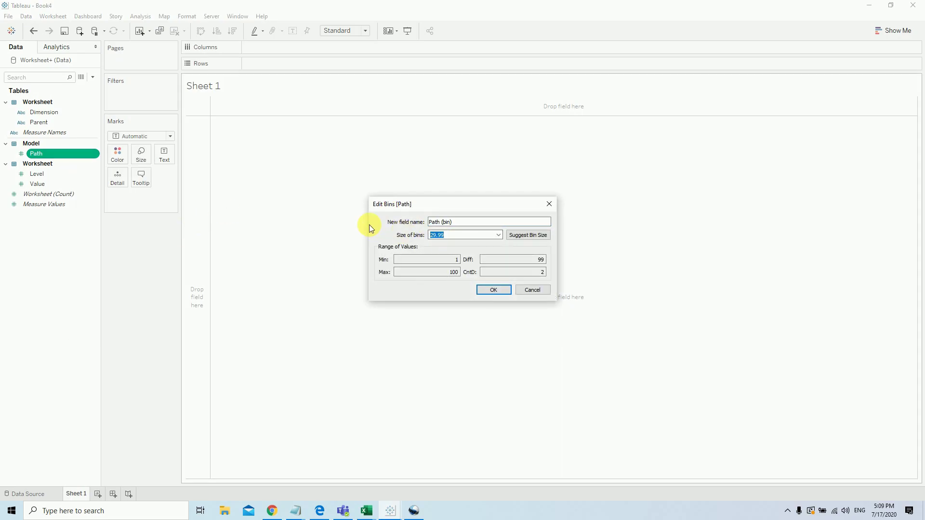
pyautogui.write('1')
pyautogui.click(493, 289)
pyautogui.rightClick(54, 251)
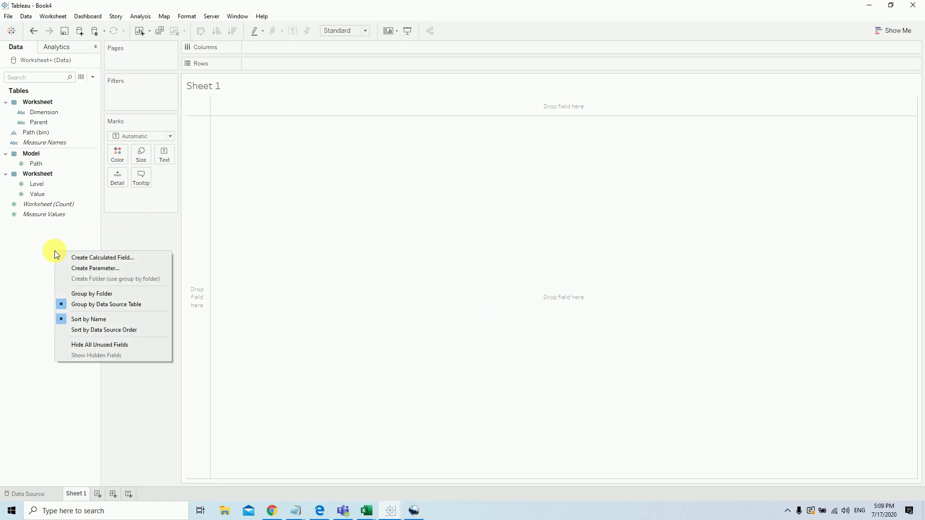
pyautogui.click(120, 270)
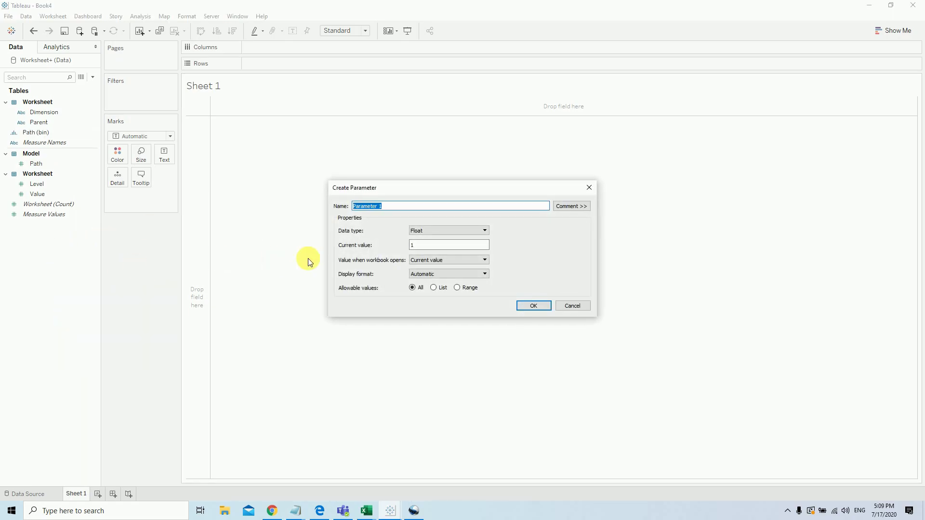
pyautogui.hotkey('alt', 'Tab')
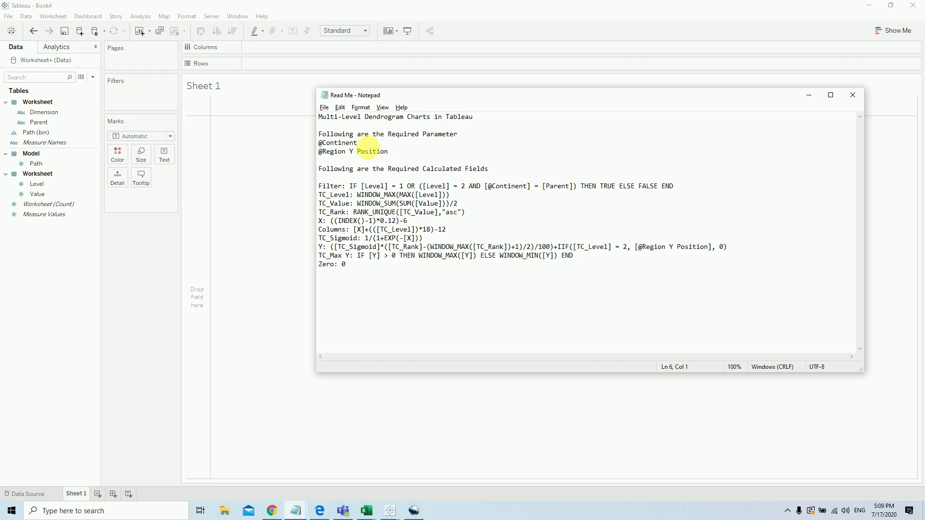
pyautogui.doubleClick(359, 143)
pyautogui.hotkey('ctrl', 'c')
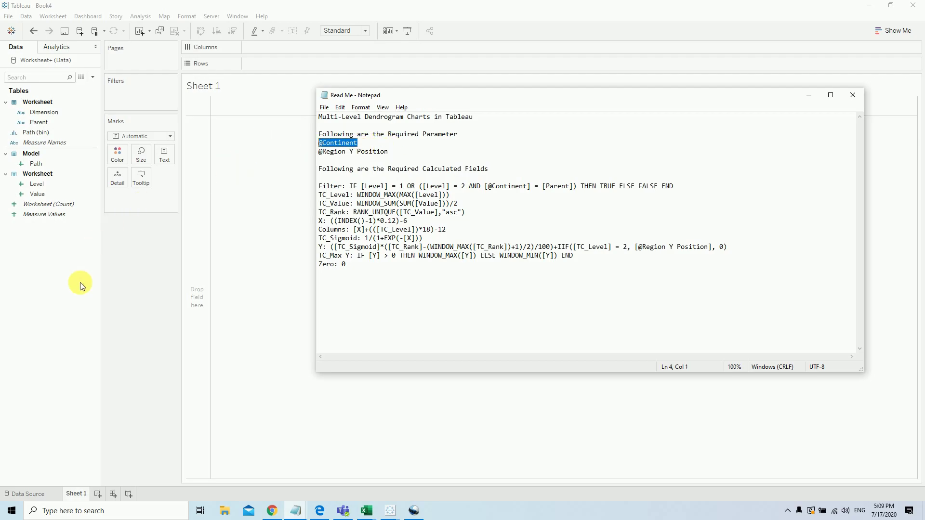
pyautogui.click(139, 276)
pyautogui.hotkey('ctrl', 'v')
pyautogui.click(477, 231)
pyautogui.click(430, 251)
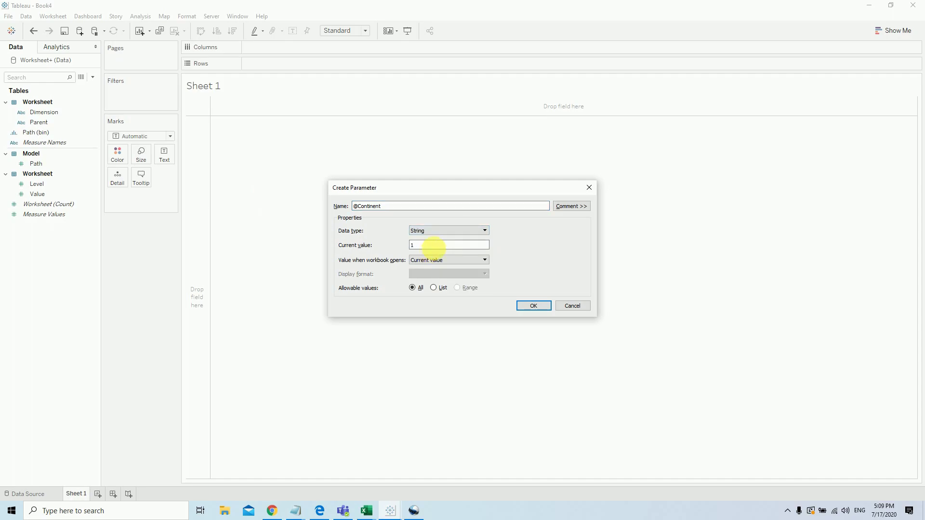
pyautogui.click(434, 288)
pyautogui.click(559, 328)
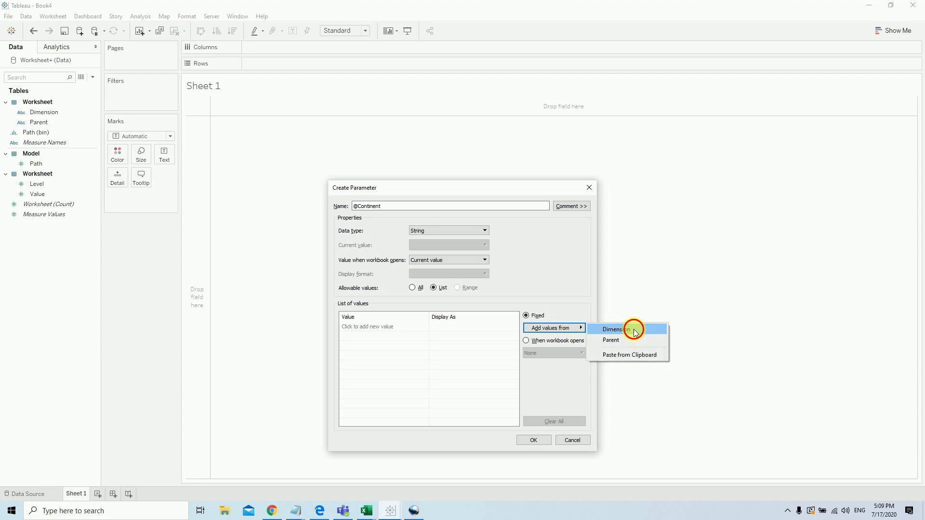
pyautogui.click(633, 329)
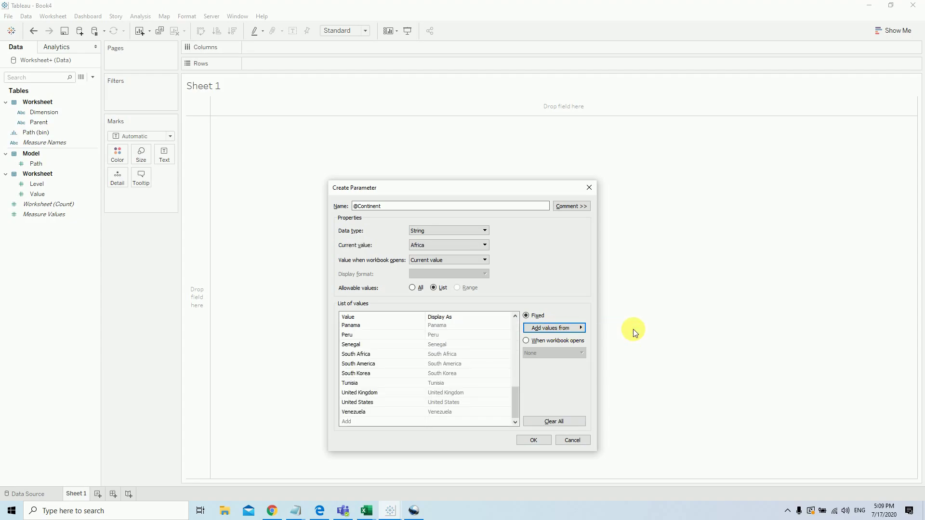
pyautogui.click(569, 424)
pyautogui.click(584, 327)
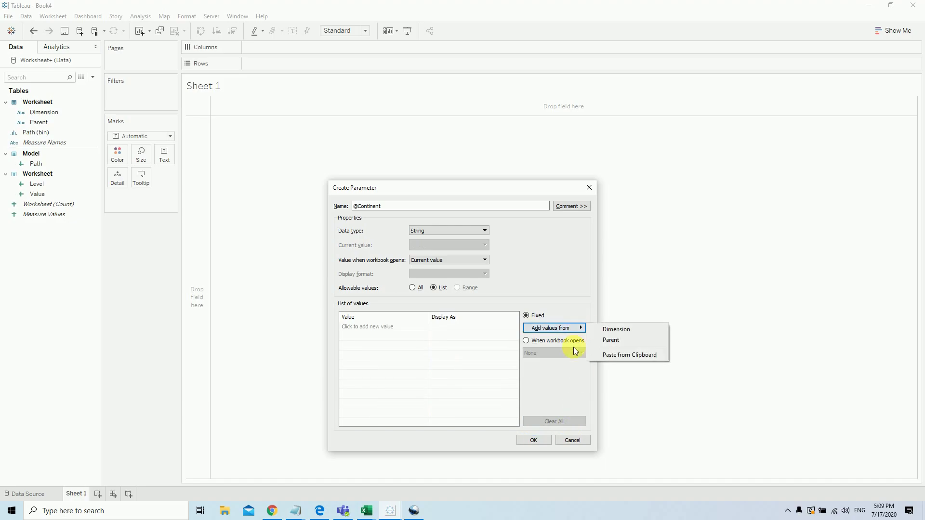
pyautogui.click(622, 342)
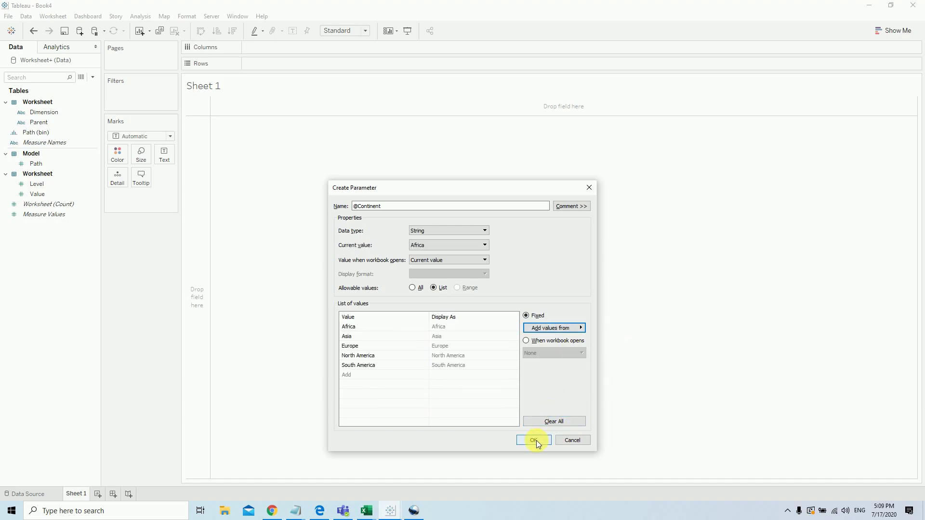
pyautogui.click(482, 244)
pyautogui.click(447, 296)
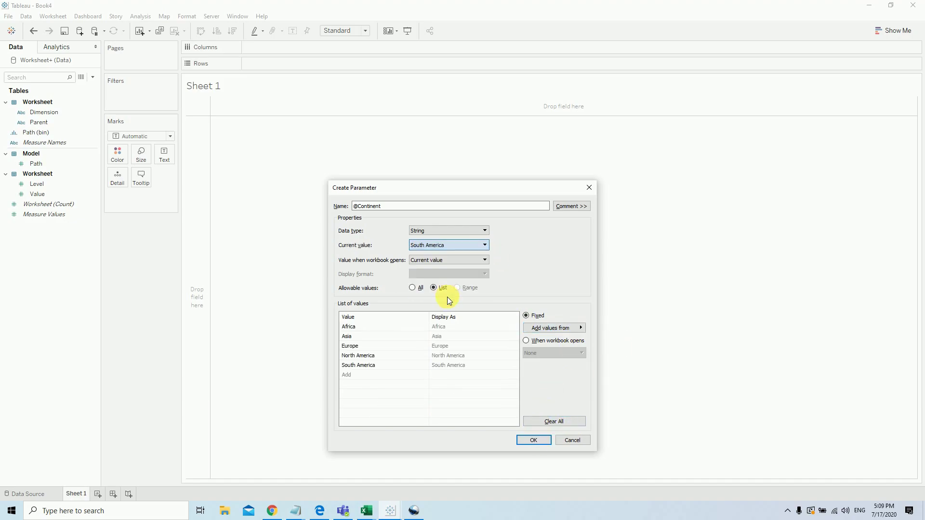
pyautogui.click(534, 440)
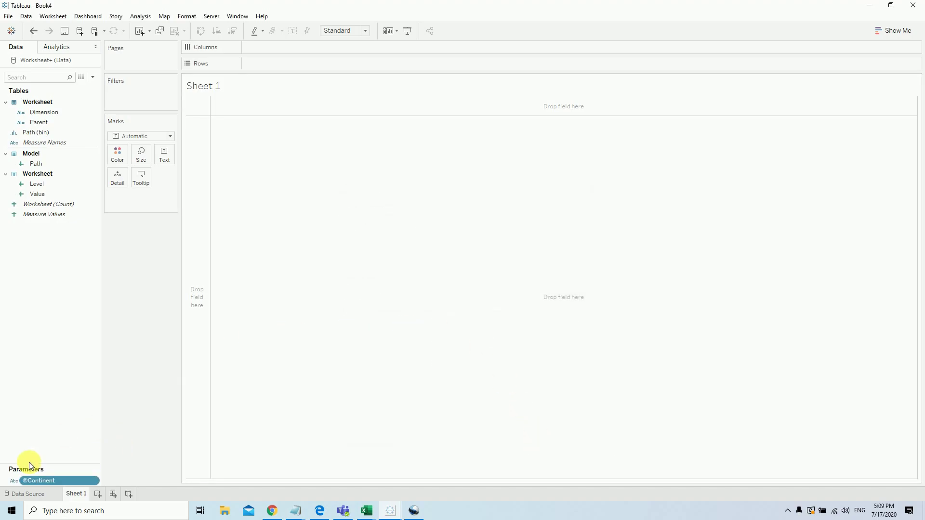
pyautogui.moveTo(53, 463); pyautogui.dragTo(73, 433)
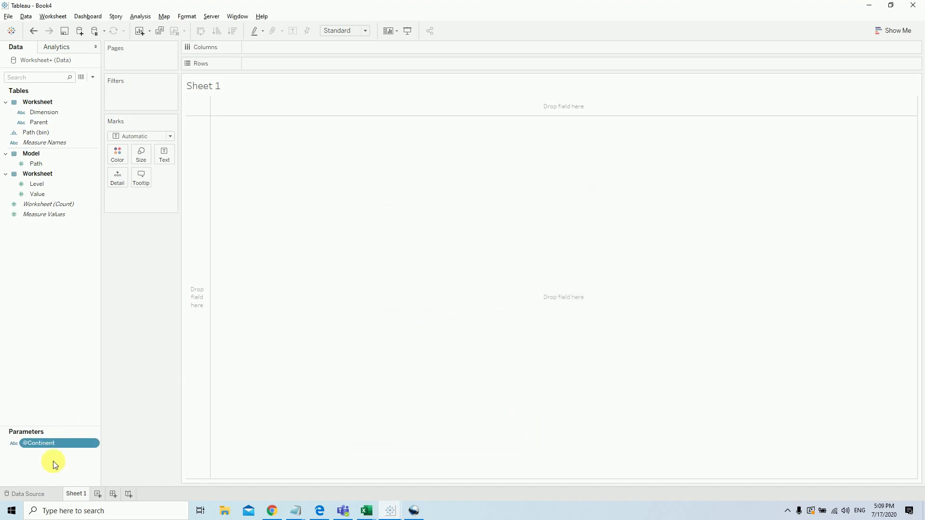
pyautogui.moveTo(296, 511)
pyautogui.click(668, 465)
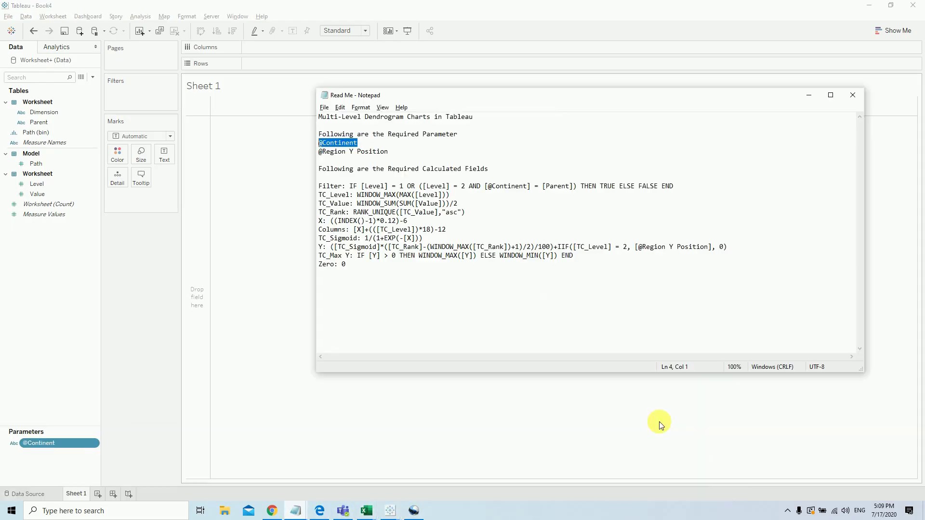
pyautogui.moveTo(398, 153); pyautogui.dragTo(313, 154)
pyautogui.hotkey('ctrl', 'c')
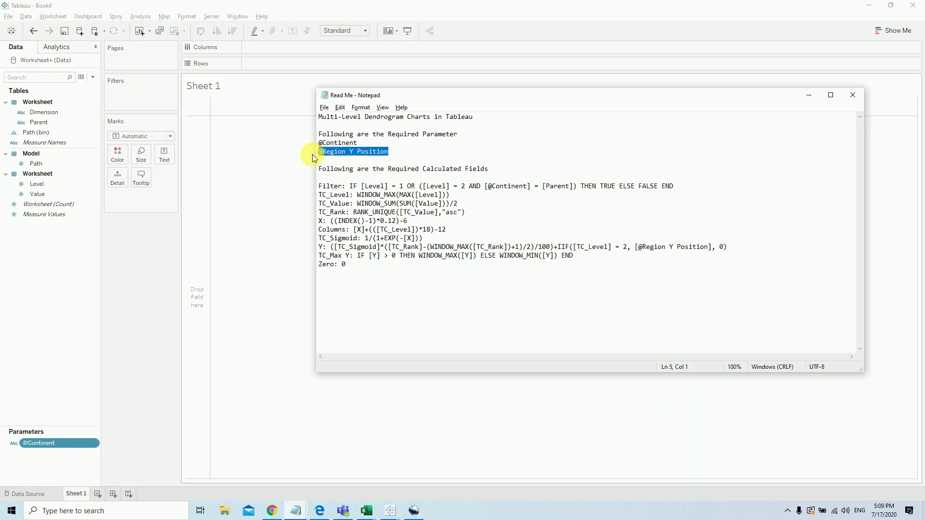
pyautogui.click(42, 267)
pyautogui.rightClick(42, 268)
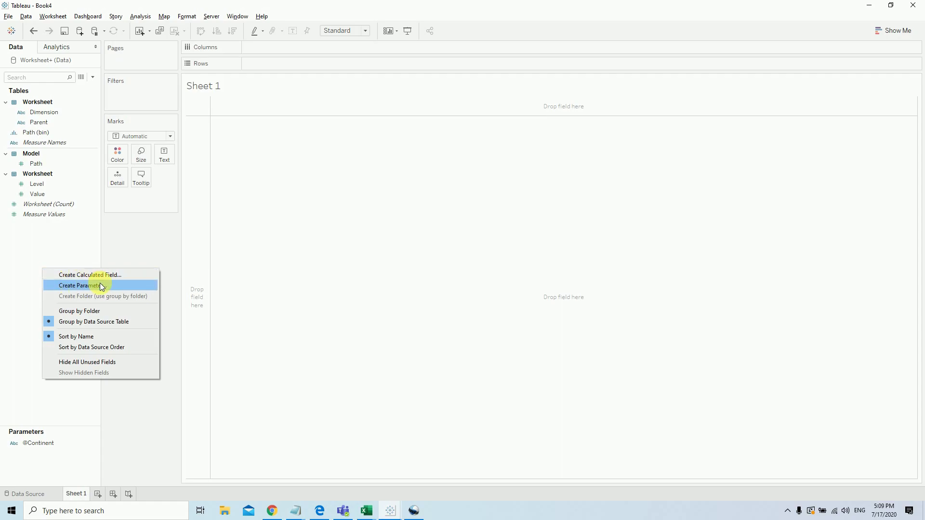
pyautogui.click(126, 275)
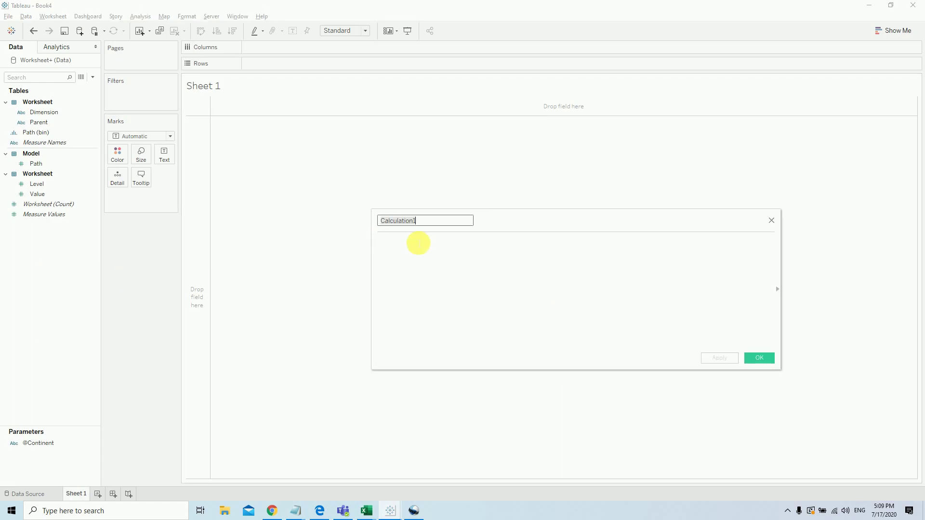
pyautogui.click(771, 221)
pyautogui.rightClick(36, 262)
pyautogui.click(110, 277)
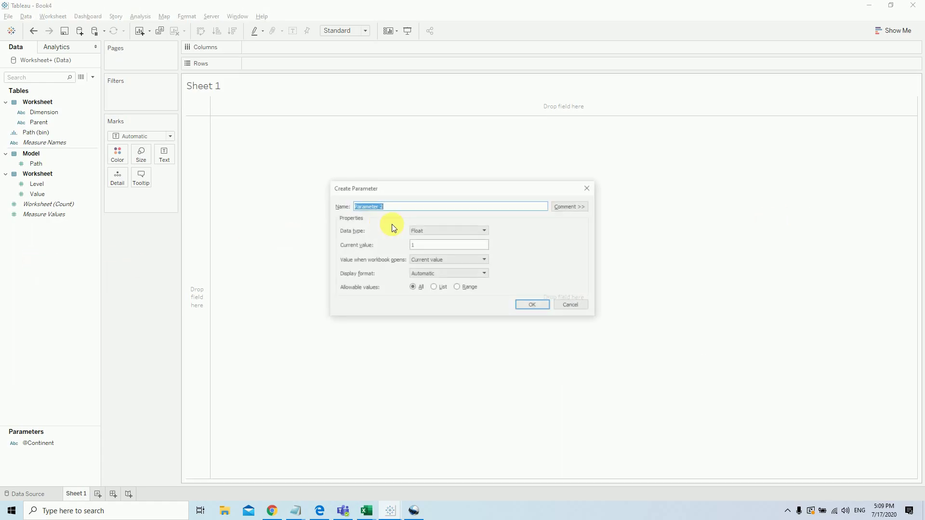
pyautogui.hotkey('ctrl', 'v')
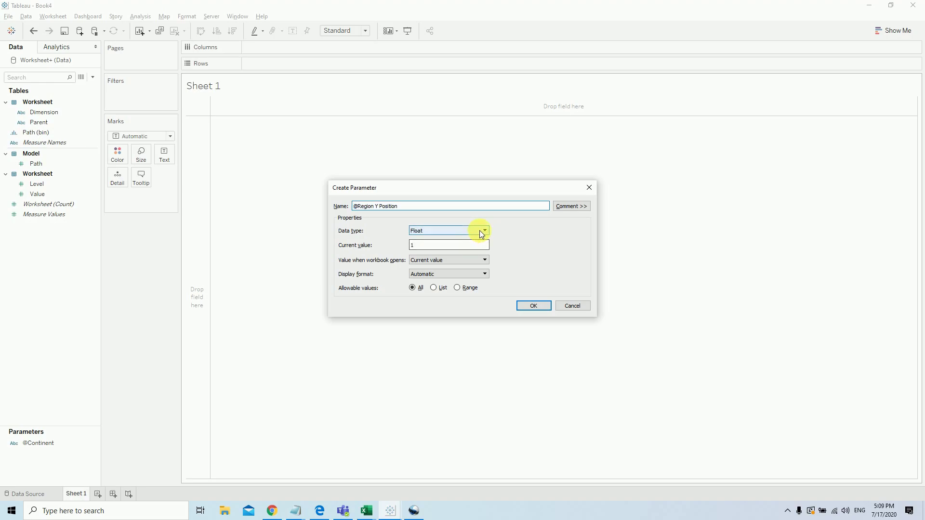
pyautogui.doubleClick(434, 247)
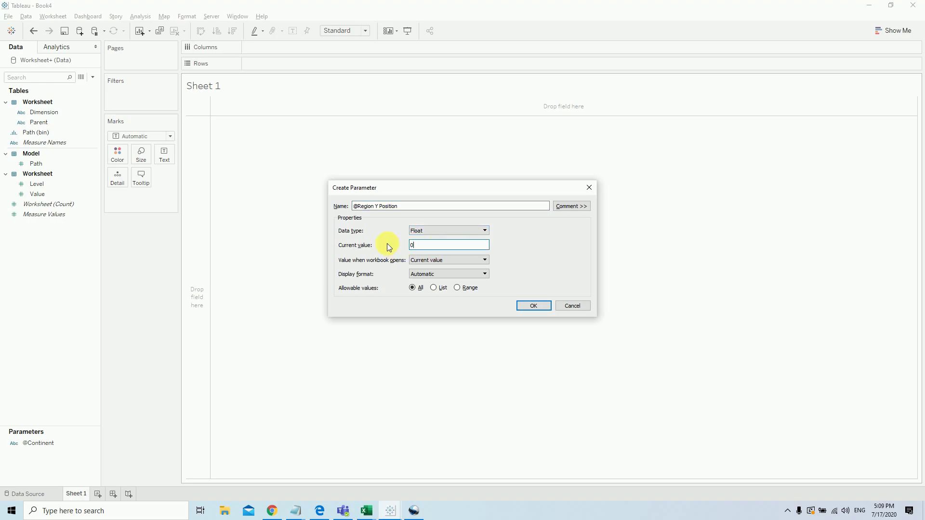
pyautogui.click(534, 308)
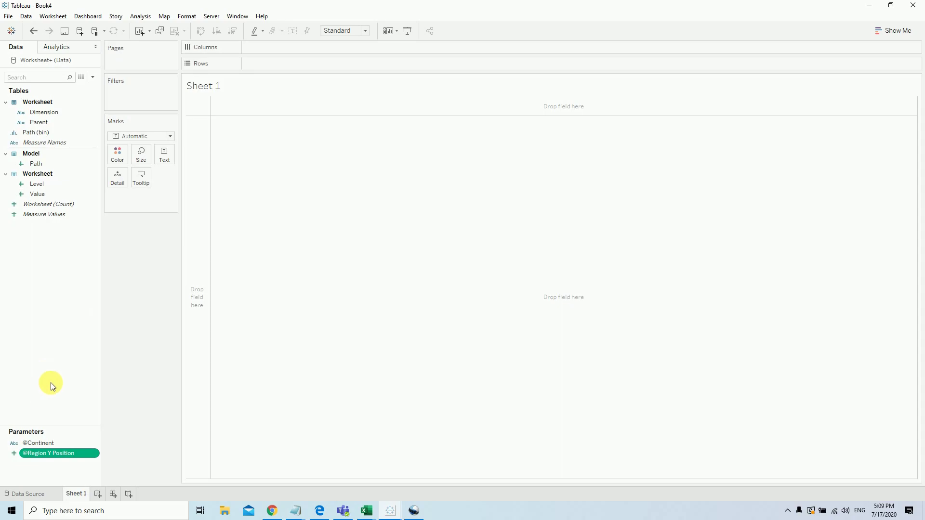
pyautogui.rightClick(64, 254)
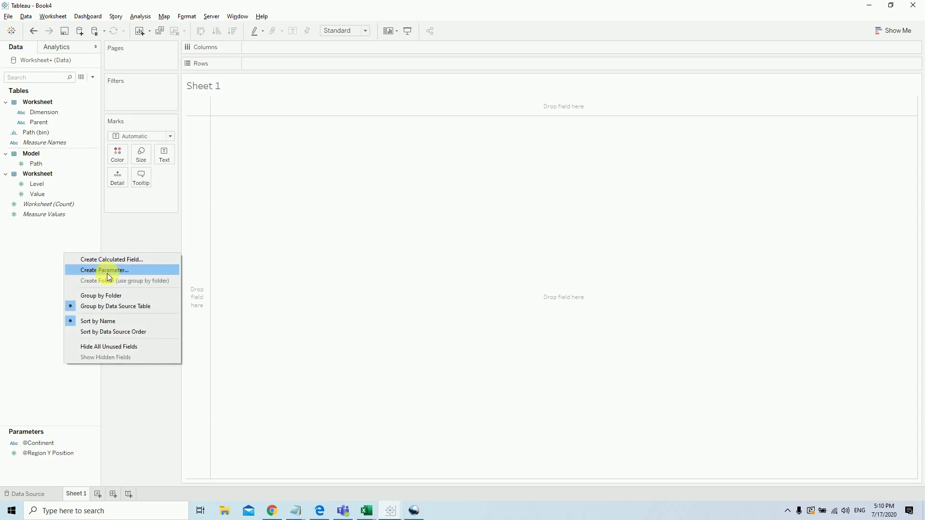
# - Start a new calculated field named Filter, copying the name from the Read Me notes
pyautogui.click(140, 259)
pyautogui.hotkey('alt', 'Tab')
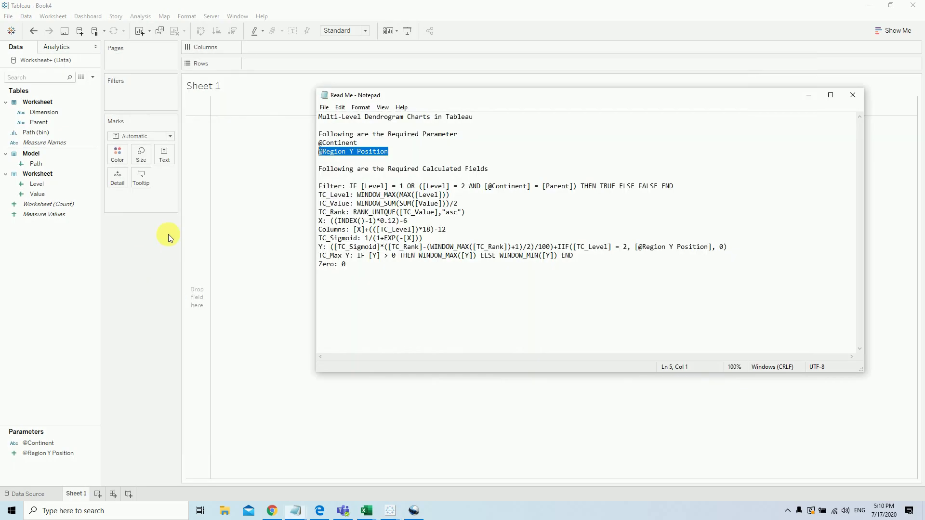
pyautogui.moveTo(473, 117); pyautogui.dragTo(415, 119)
pyautogui.click(437, 143)
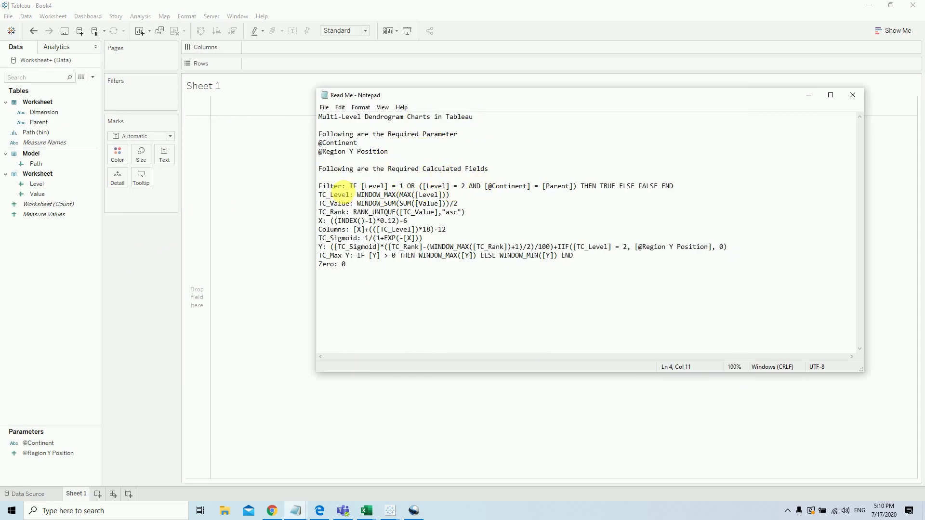
pyautogui.moveTo(345, 186); pyautogui.dragTo(296, 181)
pyautogui.hotkey('ctrl', 'c')
pyautogui.click(296, 182)
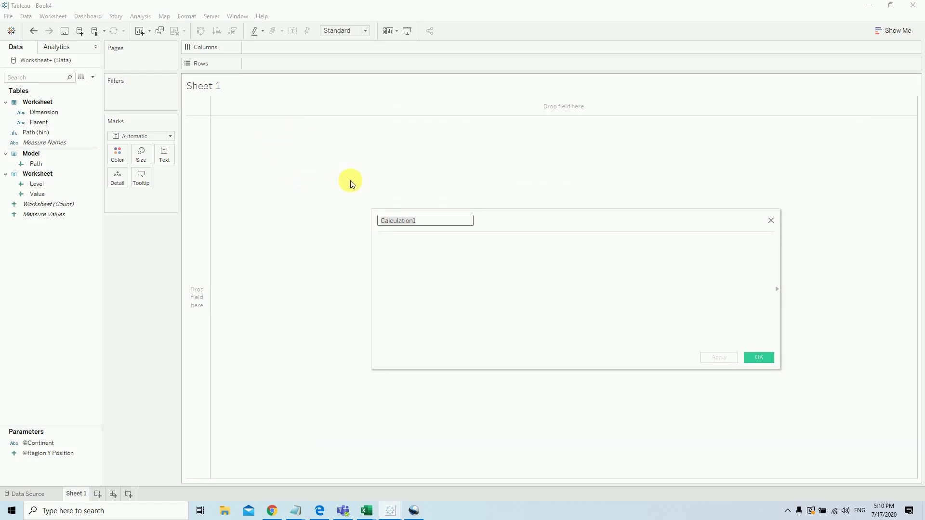
pyautogui.hotkey('ctrl', 'v')
# - Paste the Filter formula from the notes into the calculation and apply it
pyautogui.click(410, 241)
pyautogui.hotkey('alt', 'Tab')
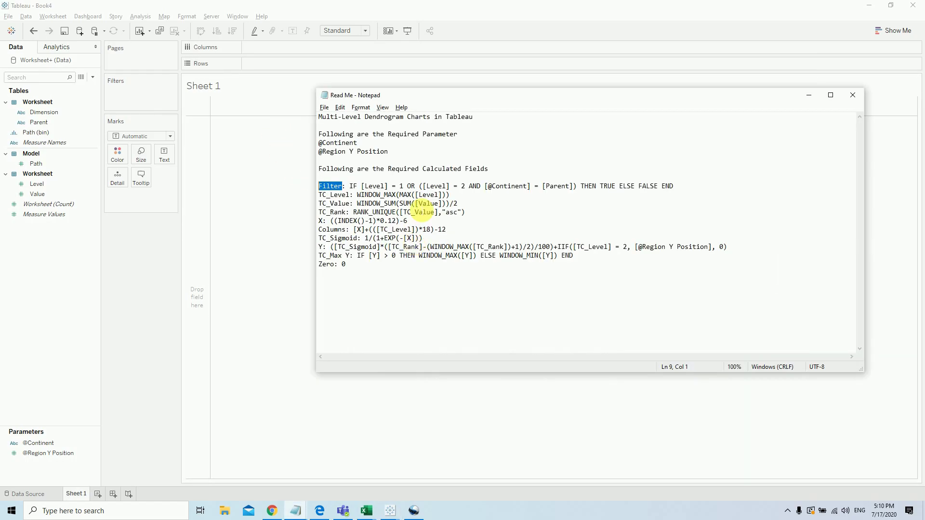
pyautogui.moveTo(350, 186); pyautogui.dragTo(674, 186)
pyautogui.hotkey('ctrl', 'c')
pyautogui.hotkey('alt', 'Tab')
pyautogui.hotkey('ctrl', 'v')
pyautogui.click(719, 359)
# - Create another calculated field named TC_Level
pyautogui.rightClick(56, 286)
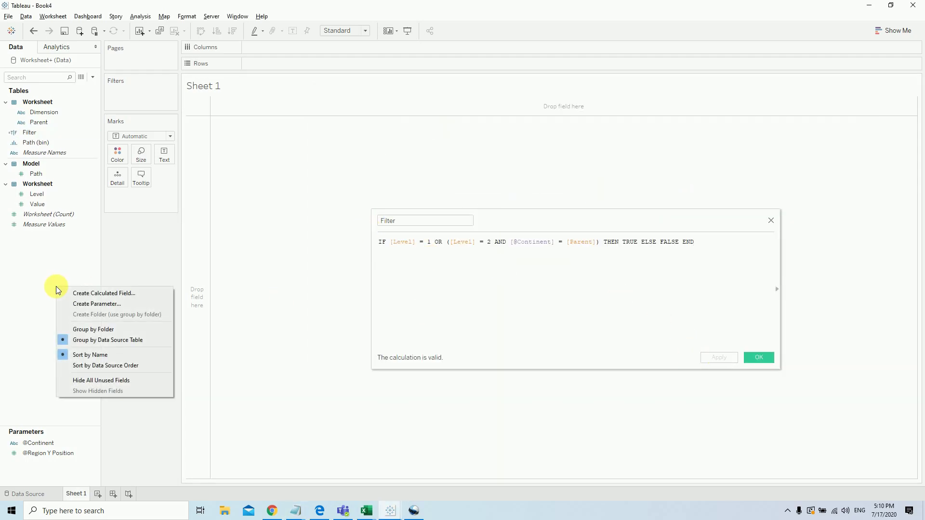
pyautogui.click(40, 214)
pyautogui.rightClick(39, 288)
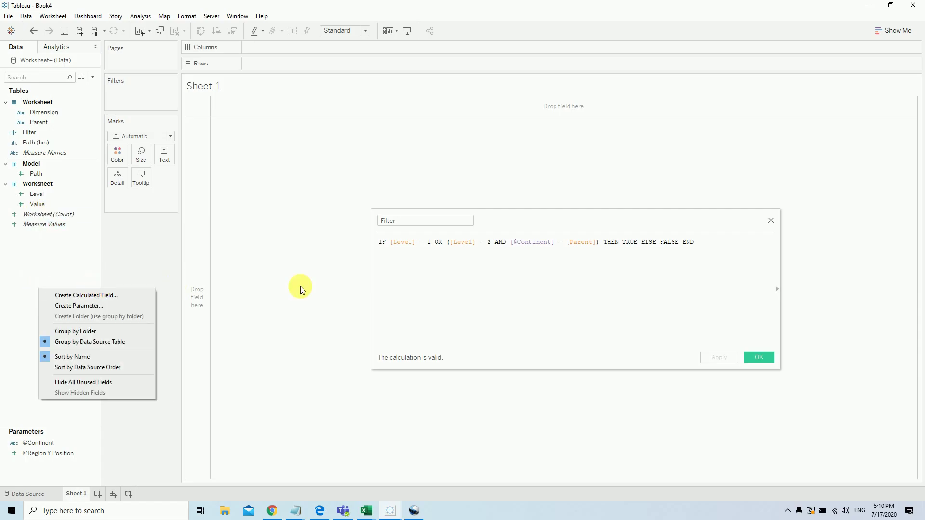
pyautogui.click(99, 295)
pyautogui.hotkey('alt', 'Tab')
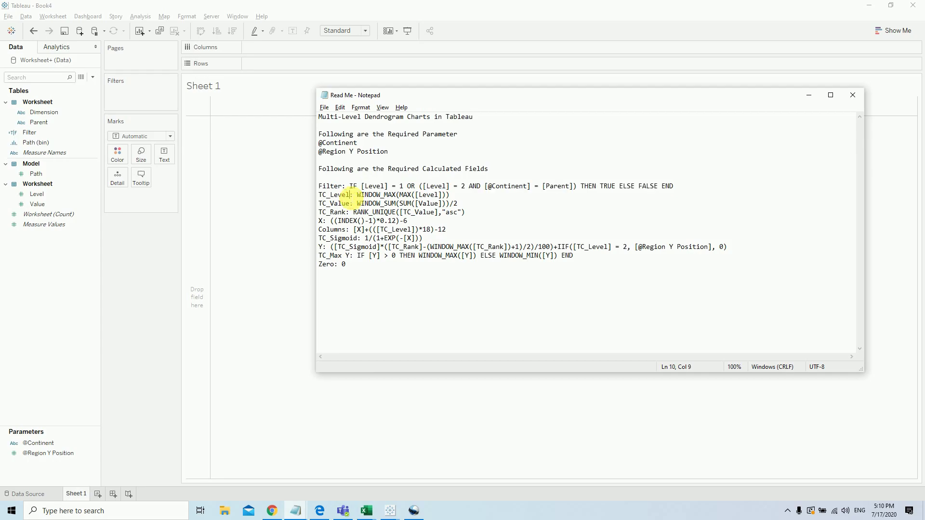
pyautogui.moveTo(357, 195); pyautogui.dragTo(308, 195)
pyautogui.click(304, 189)
pyautogui.doubleClick(427, 221)
pyautogui.hotkey('ctrl', 'v')
# - Give TC_Level the formula WINDOW_MAX(MAX([Level])) and apply it
pyautogui.click(453, 248)
pyautogui.hotkey('alt', 'Tab')
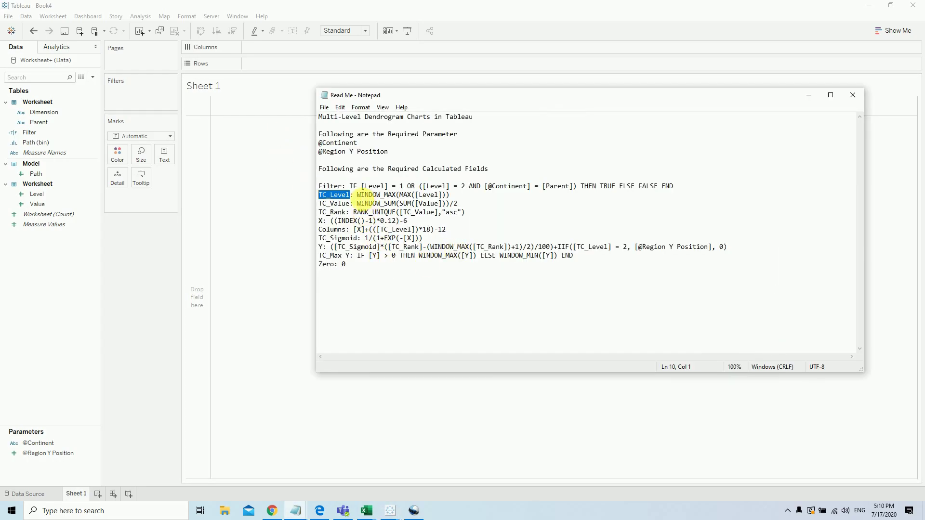
pyautogui.moveTo(357, 195); pyautogui.dragTo(454, 197)
pyautogui.hotkey('ctrl', 'c')
pyautogui.hotkey('alt', 'Tab')
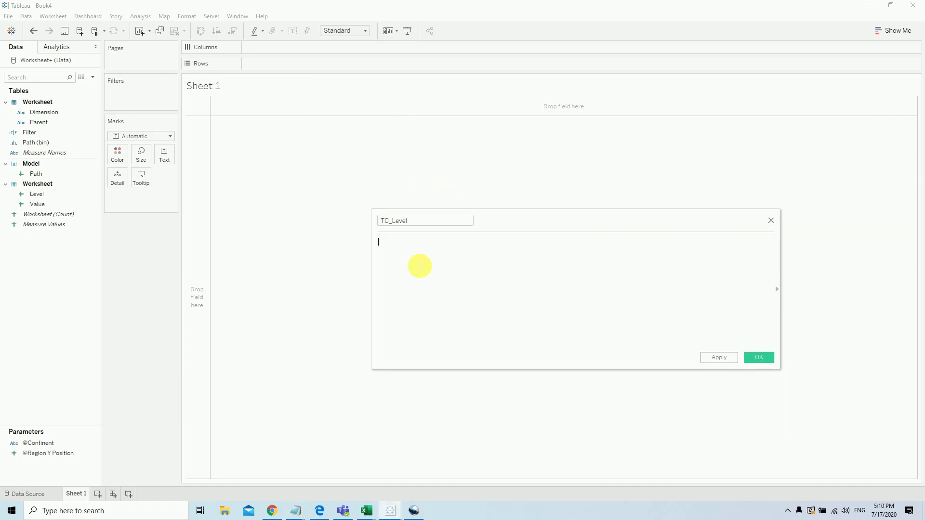
pyautogui.hotkey('ctrl', 'v')
pyautogui.click(719, 360)
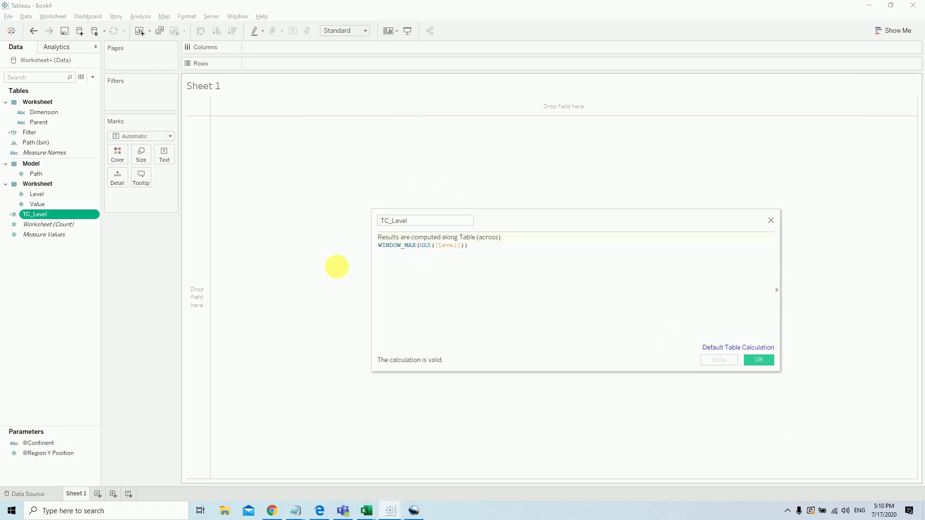
# - Select the TC_Value name in the notes and close the TC_Level calculation editor
pyautogui.click(54, 284)
pyautogui.hotkey('alt', 'Tab')
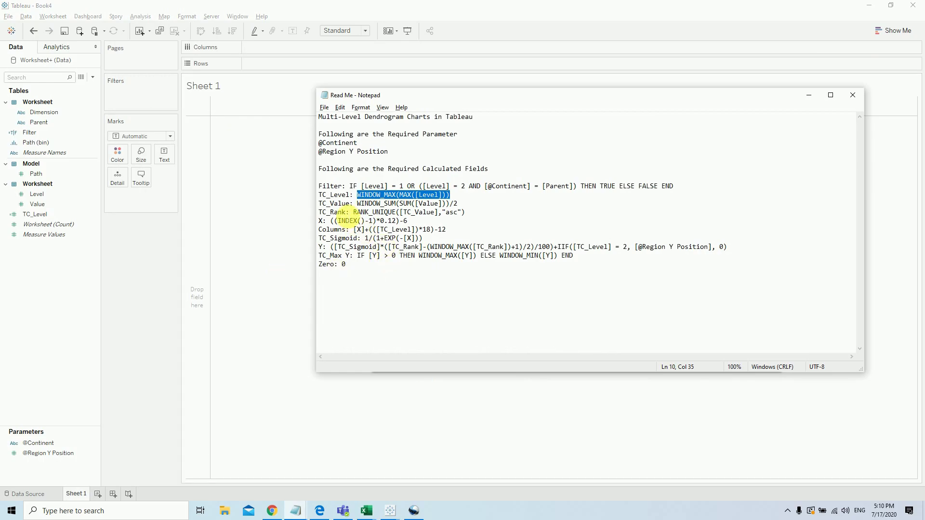
pyautogui.moveTo(349, 204); pyautogui.dragTo(319, 203)
pyautogui.hotkey('alt', 'Tab')
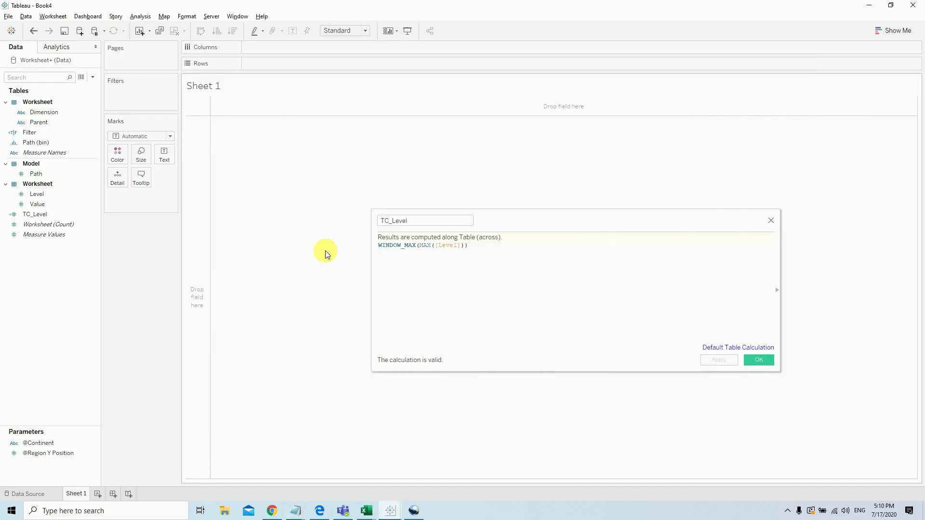
pyautogui.click(771, 220)
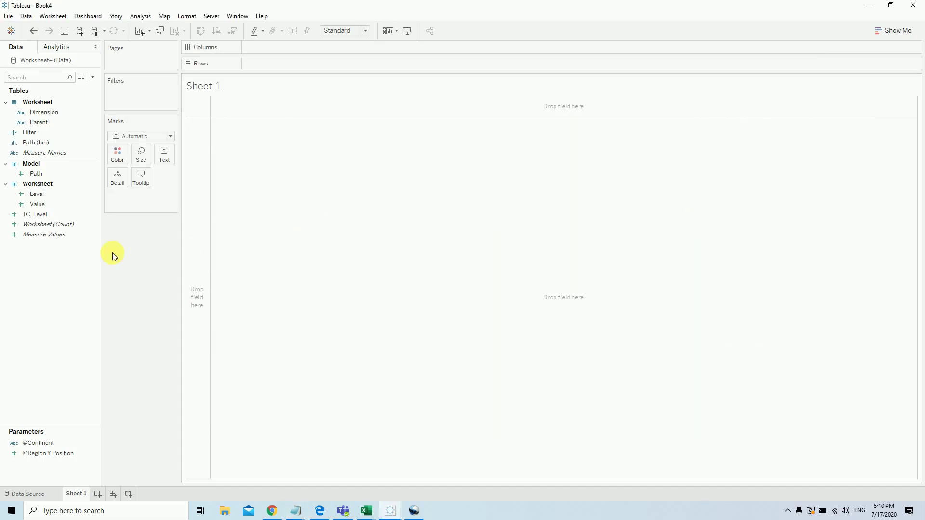
# - Create the TC_Value calculated field with its sum formula from the notes
pyautogui.rightClick(65, 260)
pyautogui.click(118, 263)
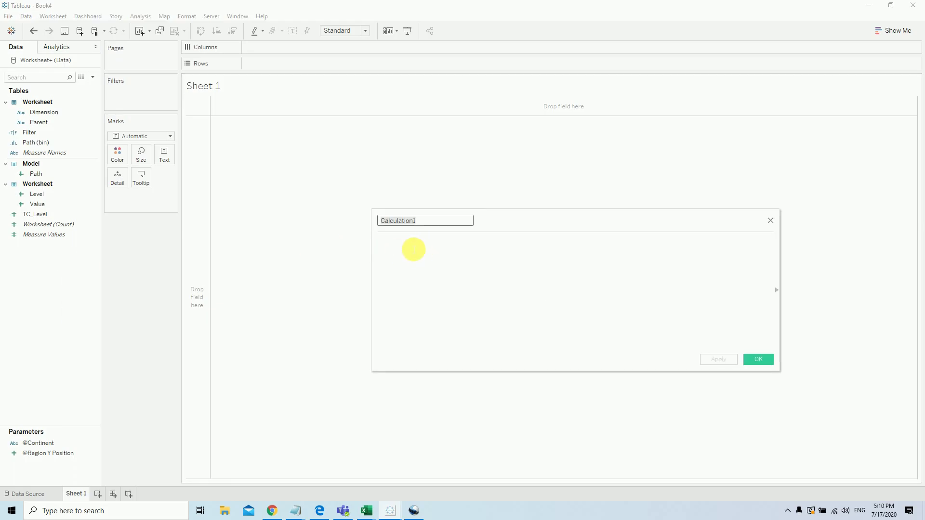
pyautogui.hotkey('ctrl', 'v')
pyautogui.hotkey('alt', 'Tab')
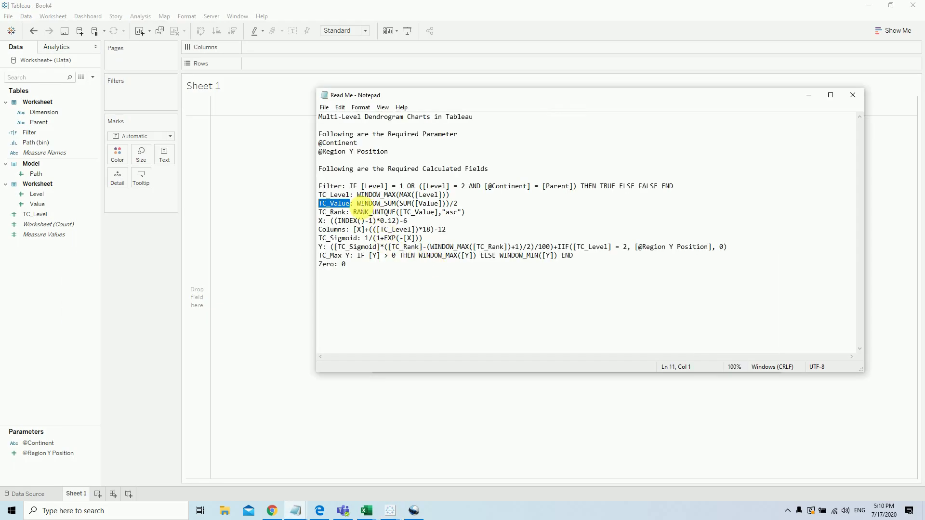
pyautogui.moveTo(357, 203); pyautogui.dragTo(509, 207)
pyautogui.hotkey('alt', 'Tab')
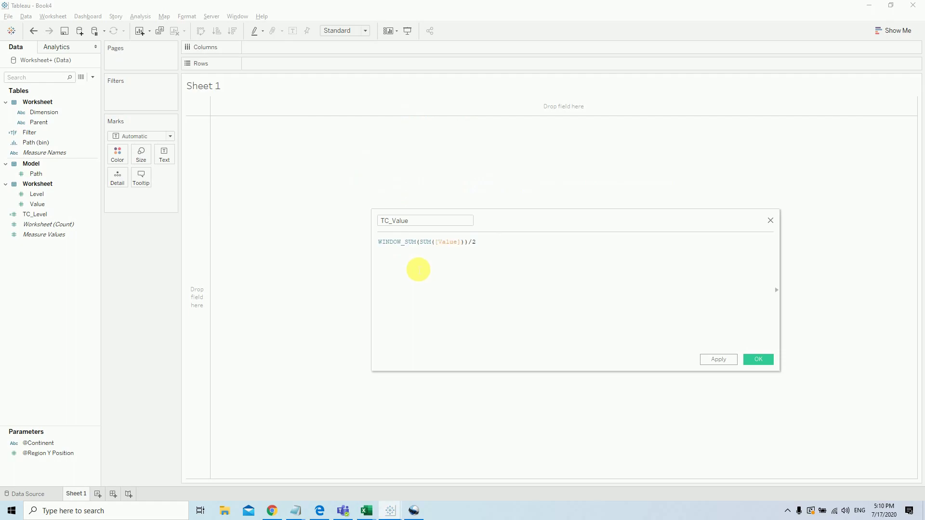
pyautogui.click(713, 361)
# - Start a new calculated field and name it TC_Rank
pyautogui.hotkey('alt', 'Tab')
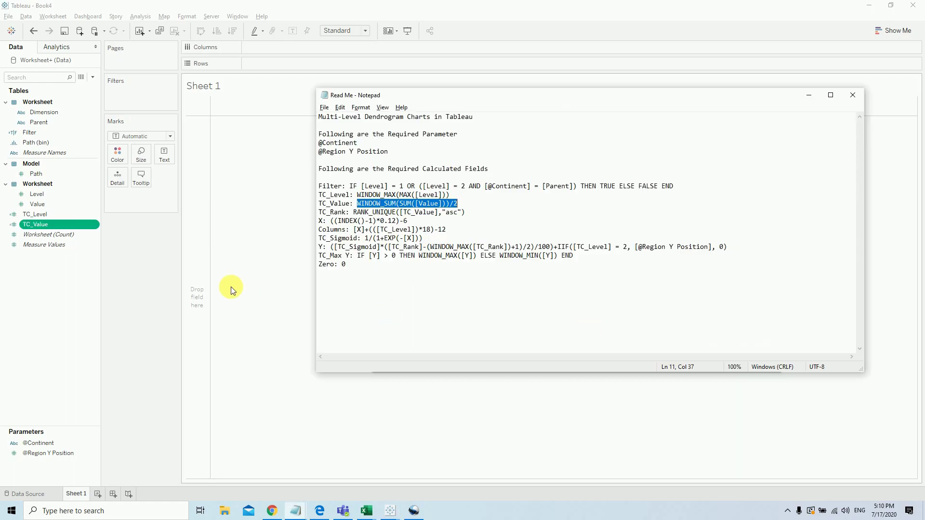
pyautogui.rightClick(58, 297)
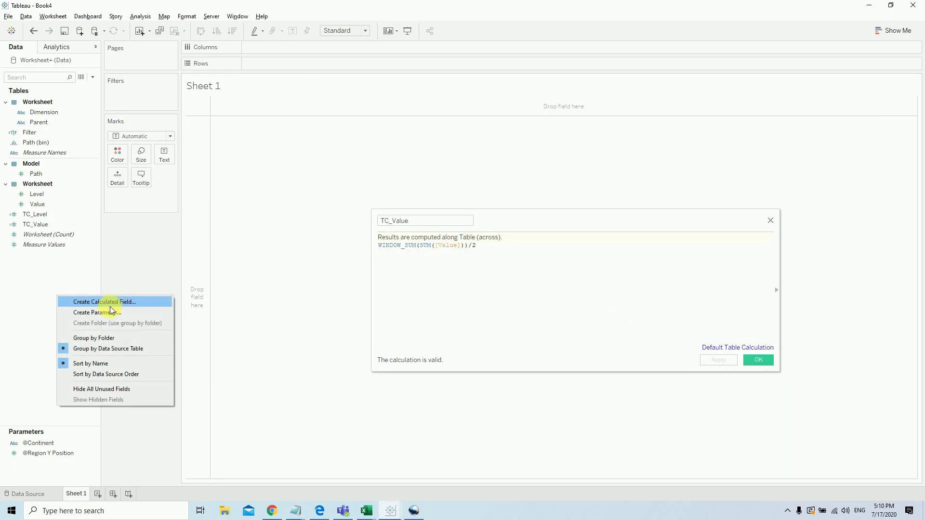
pyautogui.press('Escape')
pyautogui.hotkey('alt', 'Tab')
pyautogui.click(344, 213)
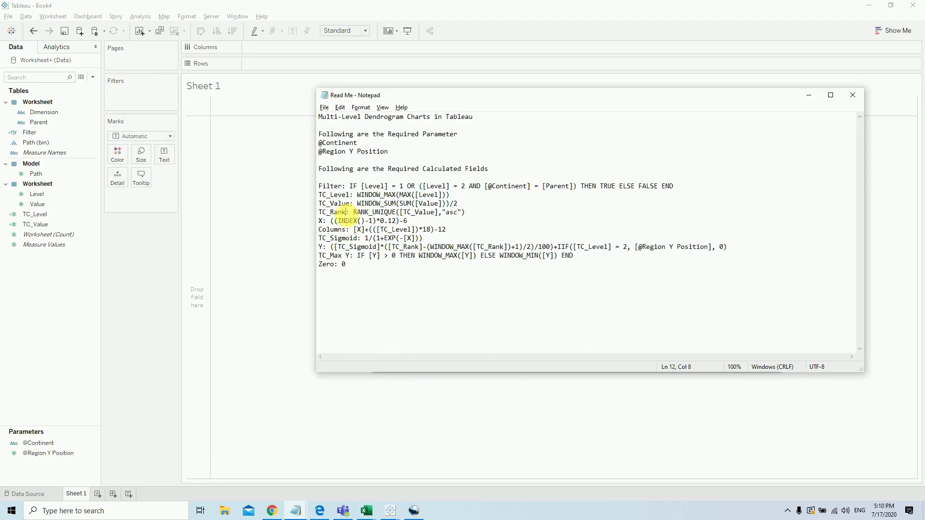
pyautogui.click(306, 207)
pyautogui.doubleClick(415, 221)
pyautogui.hotkey('ctrl', 'v')
# - Give TC_Rank its rank formula from the notes and apply it
pyautogui.hotkey('alt', 'Tab')
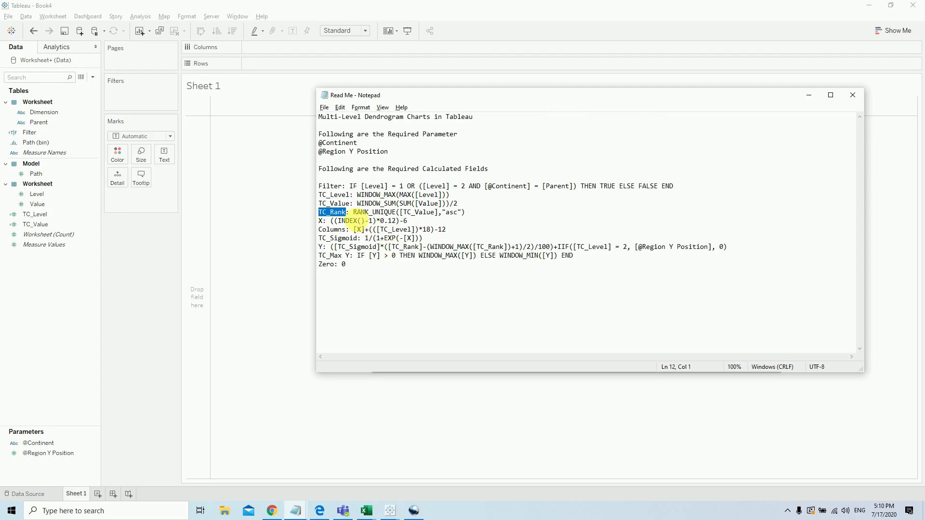
pyautogui.moveTo(353, 213); pyautogui.dragTo(465, 212)
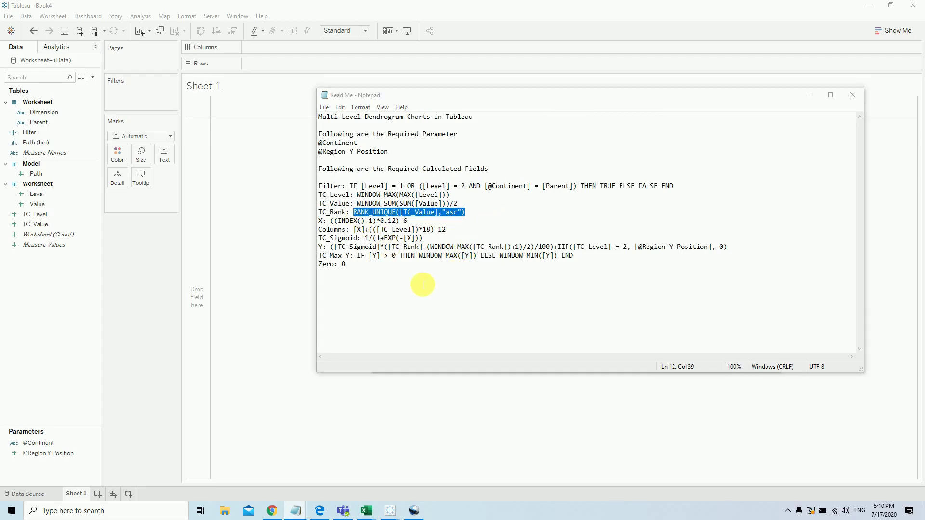
pyautogui.hotkey('alt', 'Tab')
pyautogui.click(455, 273)
pyautogui.hotkey('ctrl', 'v')
pyautogui.click(718, 360)
pyautogui.hotkey('alt', 'Tab')
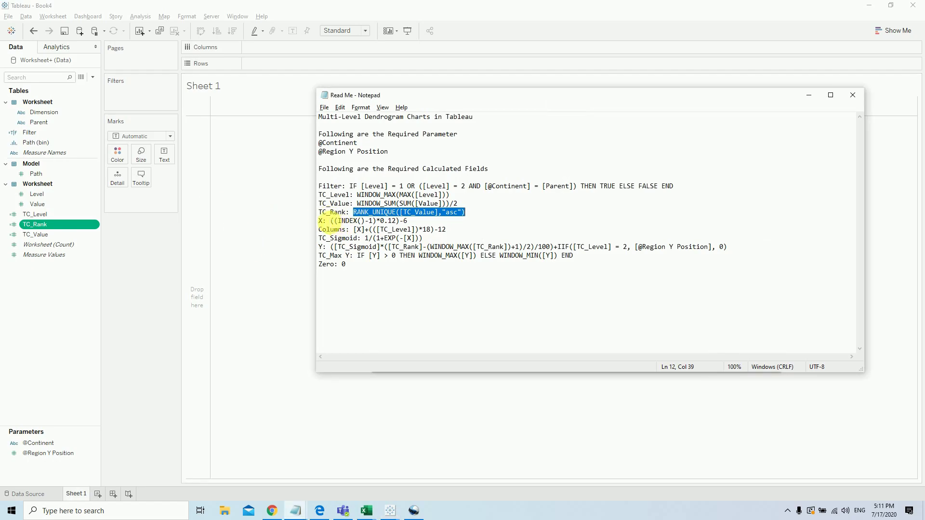
pyautogui.click(357, 238)
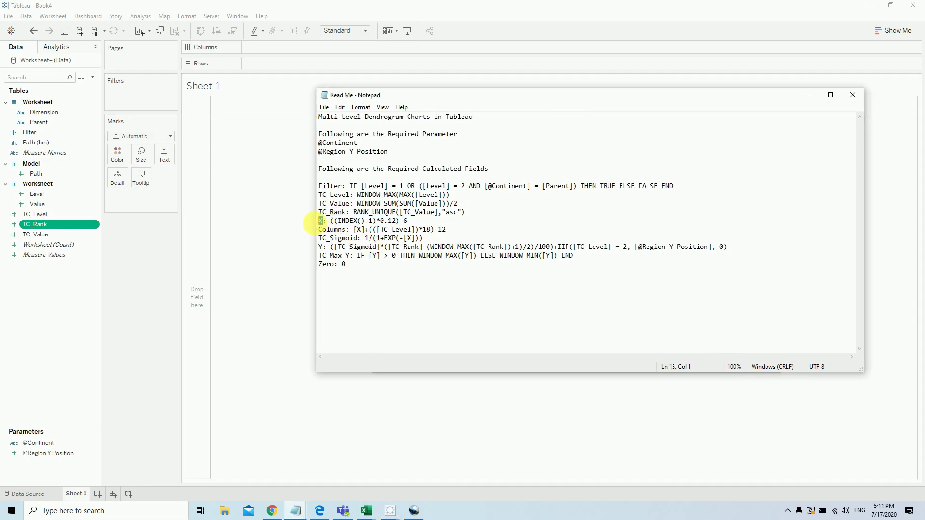
pyautogui.click(164, 261)
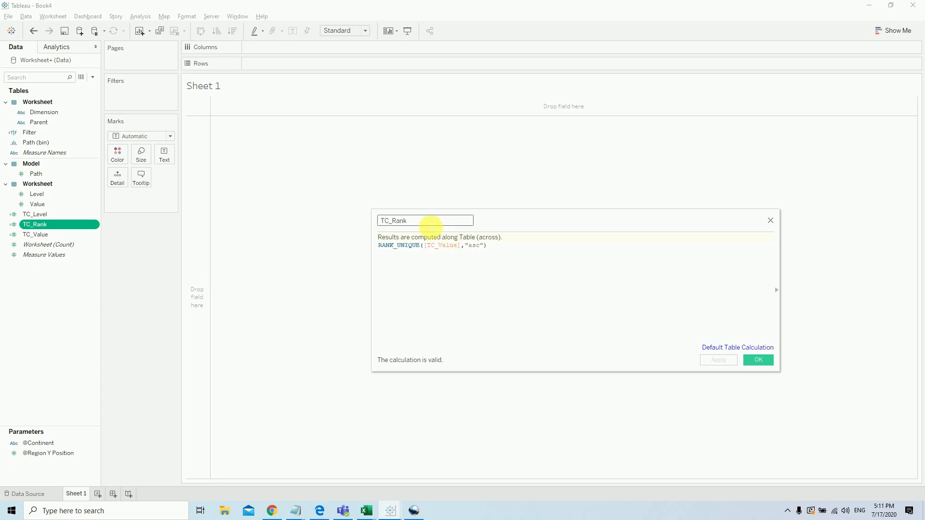
# - Create the X calculated field with the formula ((INDEX()-1)*0.12)-6
pyautogui.rightClick(54, 328)
pyautogui.click(113, 344)
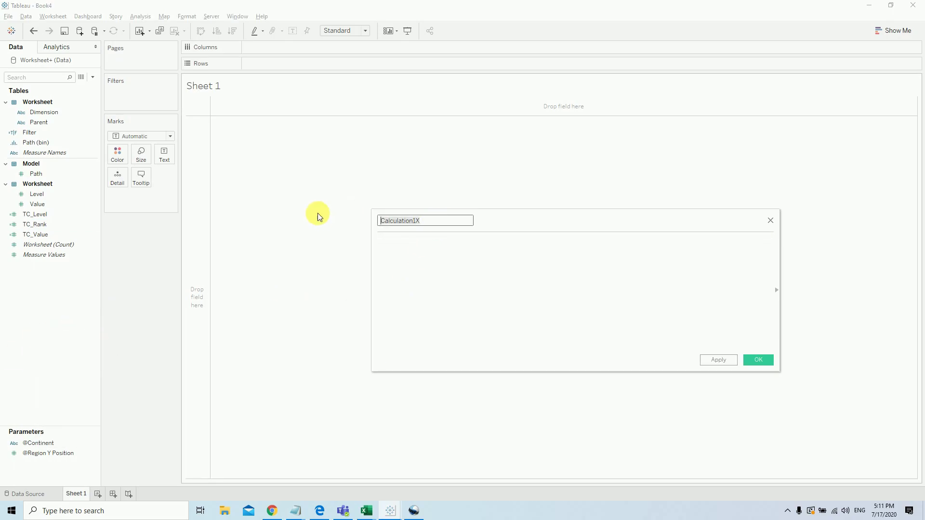
pyautogui.click(442, 252)
pyautogui.hotkey('alt', 'Tab')
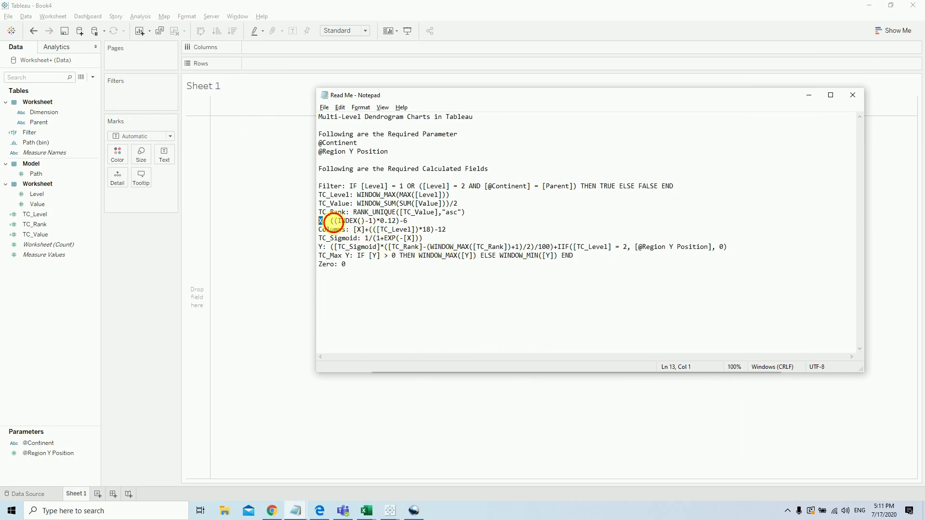
pyautogui.moveTo(332, 221); pyautogui.dragTo(403, 221)
pyautogui.hotkey('ctrl', 'c')
pyautogui.hotkey('alt', 'Tab')
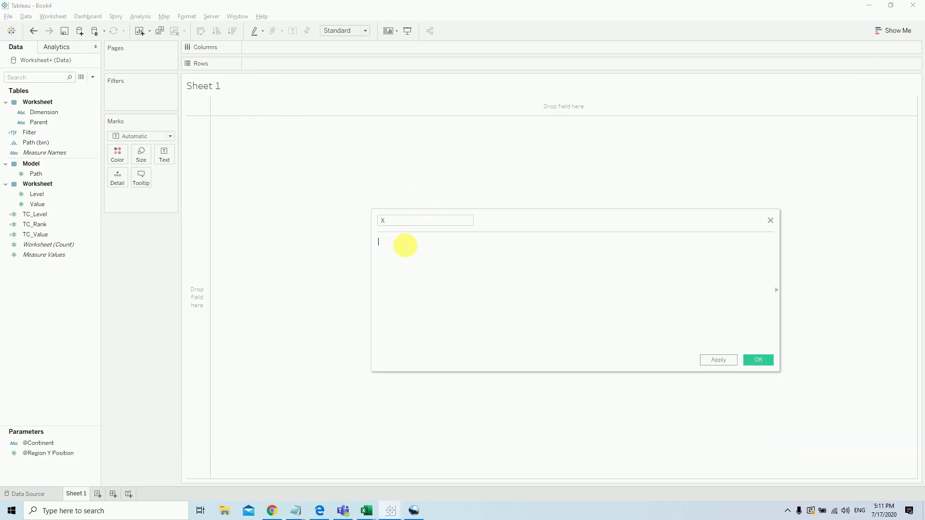
pyautogui.hotkey('ctrl', 'v')
pyautogui.click(718, 360)
pyautogui.hotkey('alt', 'Tab')
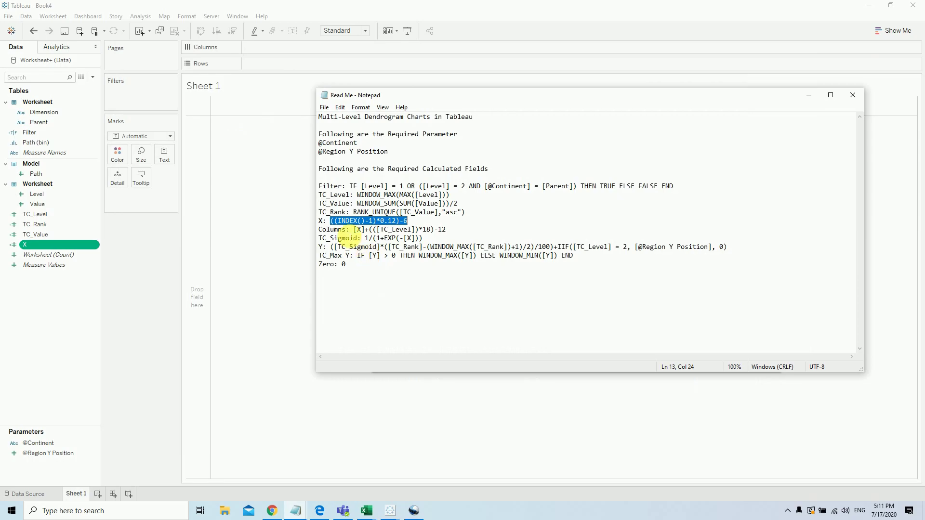
pyautogui.doubleClick(342, 230)
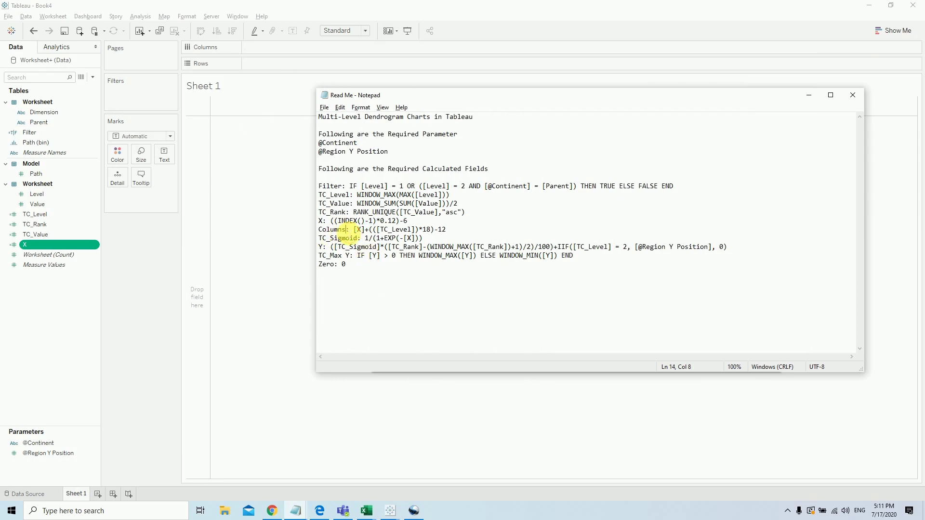
pyautogui.hotkey('alt', 'Tab')
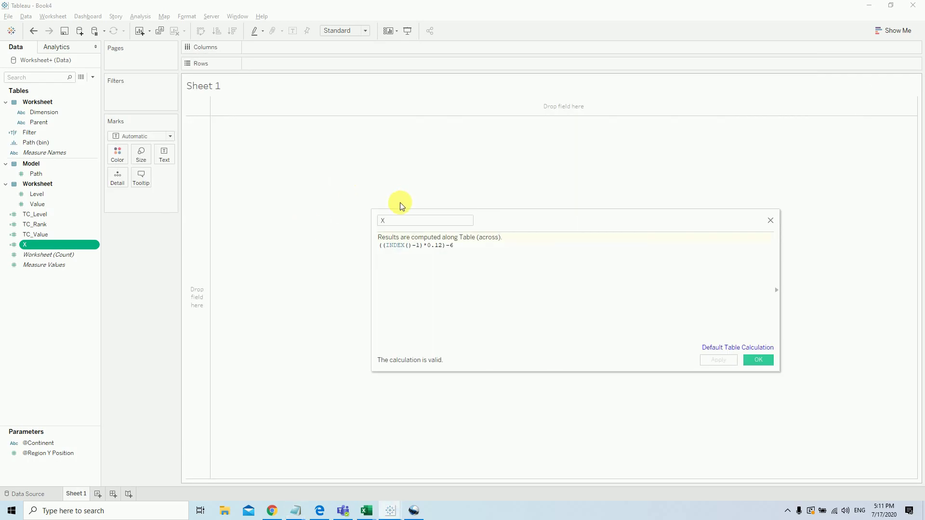
# - Create the Columns calculated field using its formula from the notes
pyautogui.rightClick(89, 317)
pyautogui.click(139, 321)
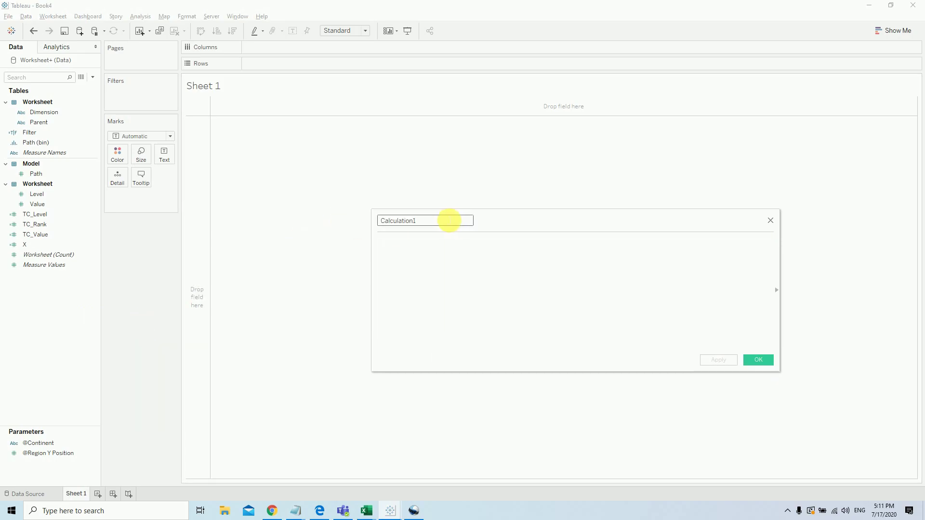
pyautogui.write('Columns')
pyautogui.hotkey('alt', 'Tab')
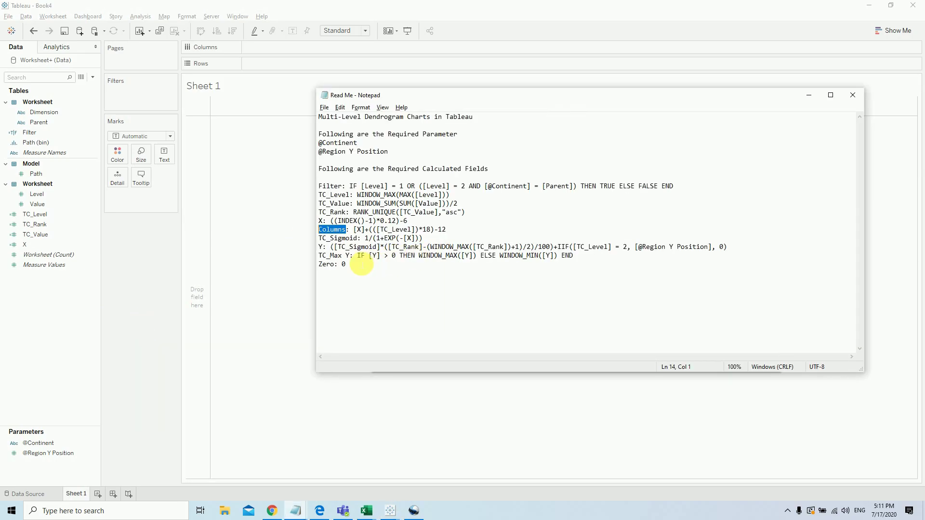
pyautogui.moveTo(354, 229); pyautogui.dragTo(475, 236)
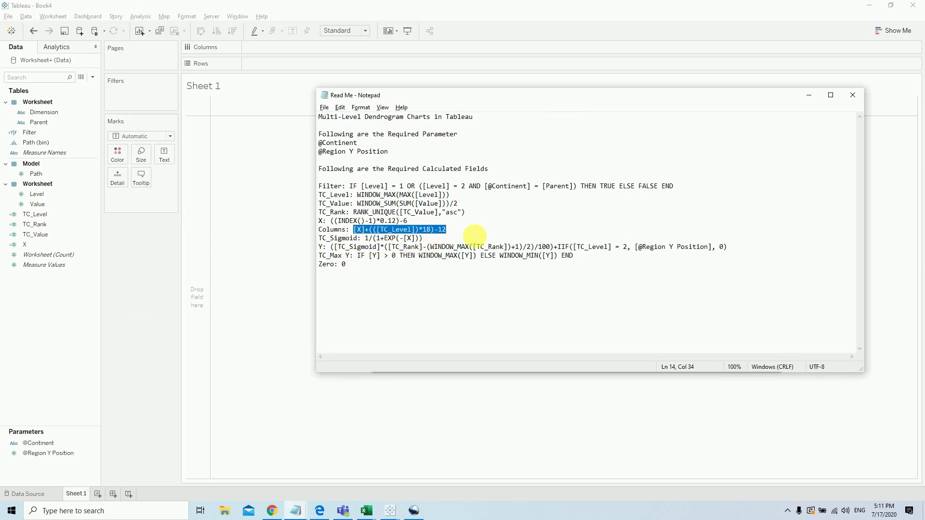
pyautogui.hotkey('alt', 'Tab')
pyautogui.hotkey('ctrl', 'v')
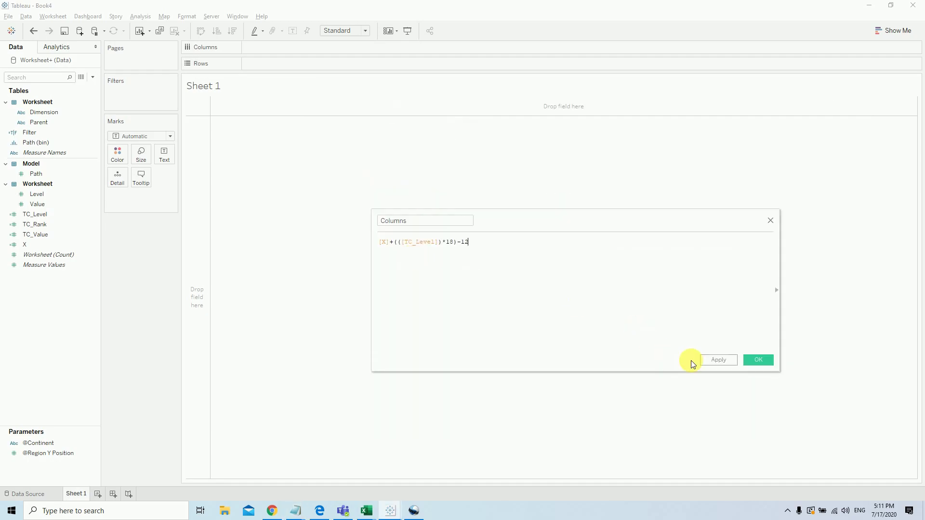
pyautogui.click(705, 361)
pyautogui.hotkey('alt', 'Tab')
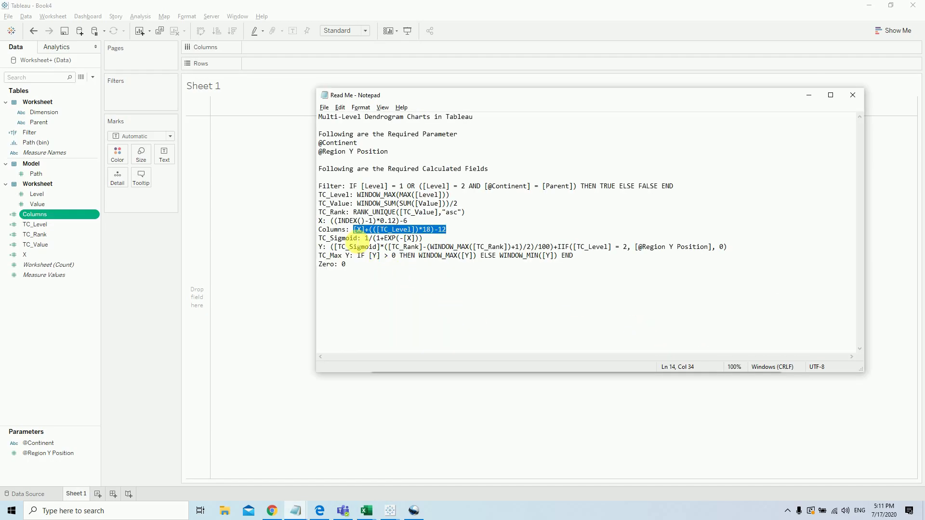
# - Copy the TC_Sigmoid name and cancel two accidentally opened new parameters
pyautogui.moveTo(358, 239); pyautogui.dragTo(311, 238)
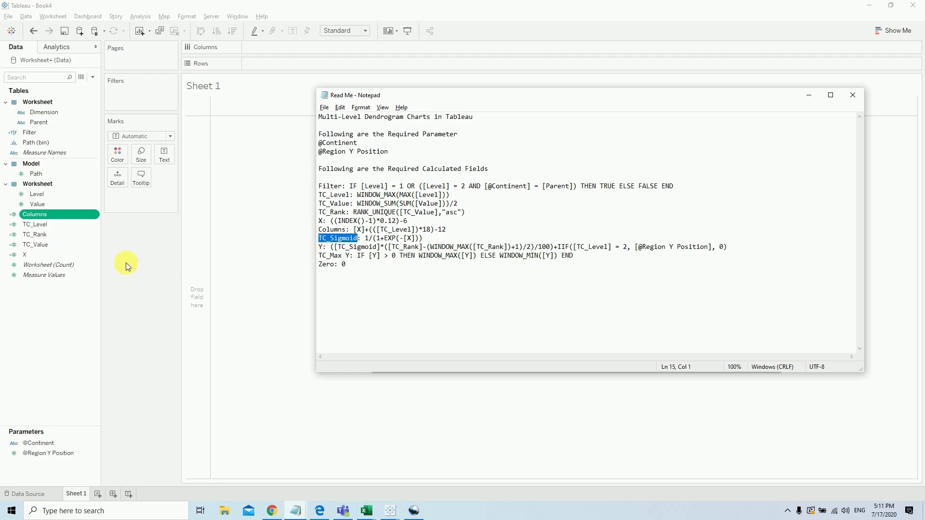
pyautogui.click(269, 273)
pyautogui.rightClick(68, 298)
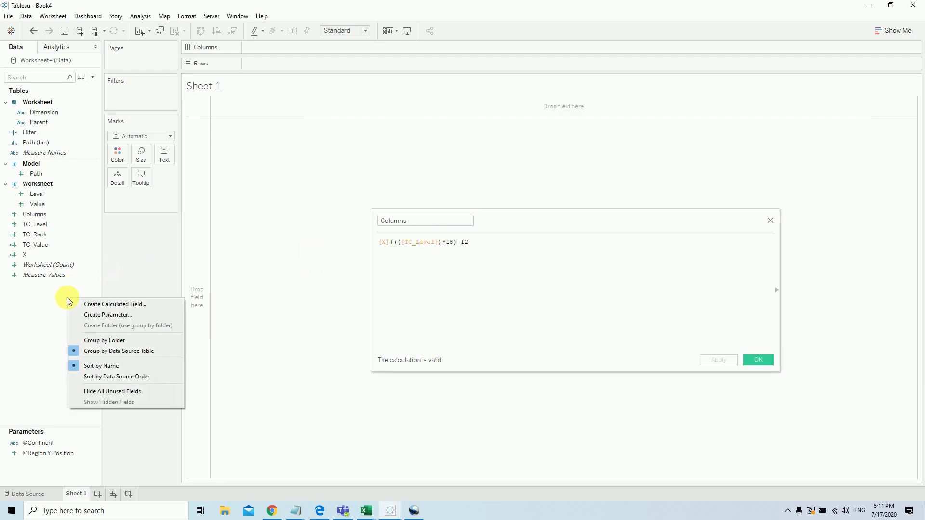
pyautogui.click(117, 314)
pyautogui.click(574, 306)
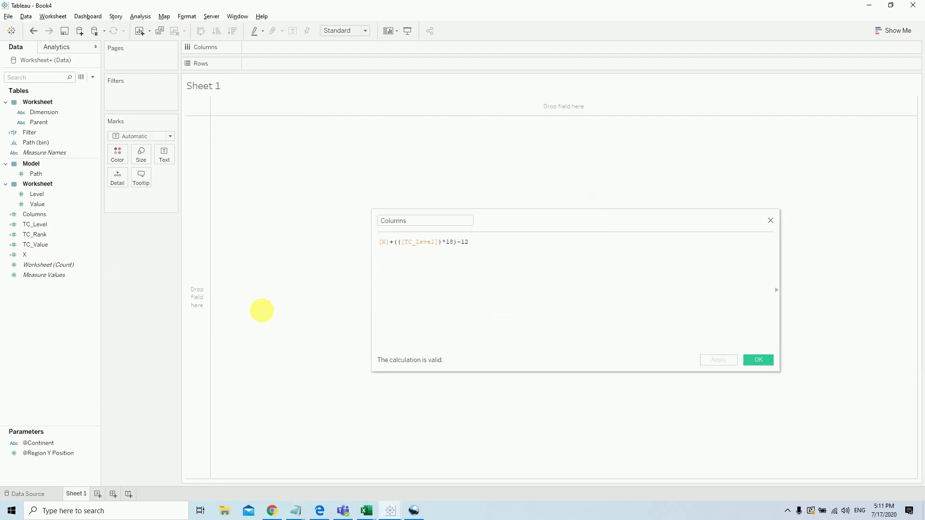
pyautogui.rightClick(46, 330)
pyautogui.click(87, 342)
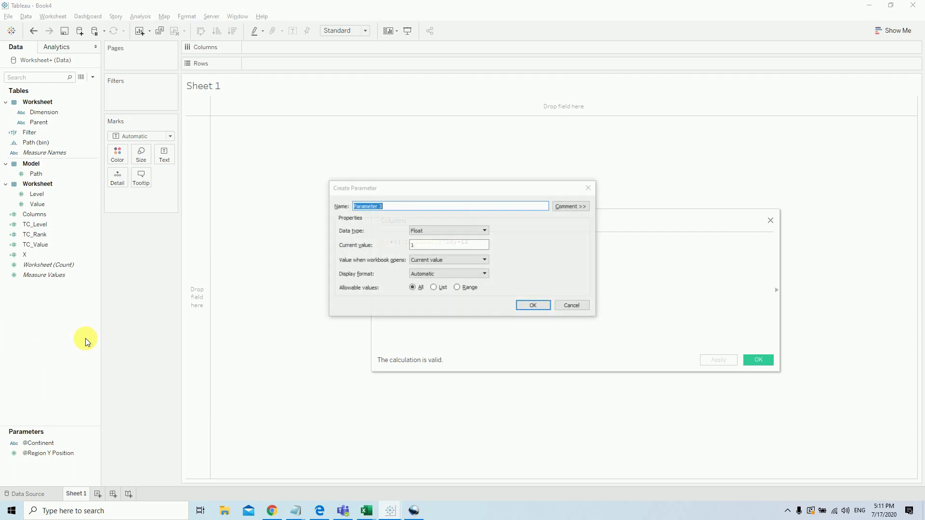
pyautogui.click(569, 307)
# - Create the TC_Sigmoid calculated field defined as 1/(1+EXP(-[X]))
pyautogui.rightClick(38, 301)
pyautogui.click(67, 307)
pyautogui.write('TC_Sigmoid')
pyautogui.hotkey('alt', 'Tab')
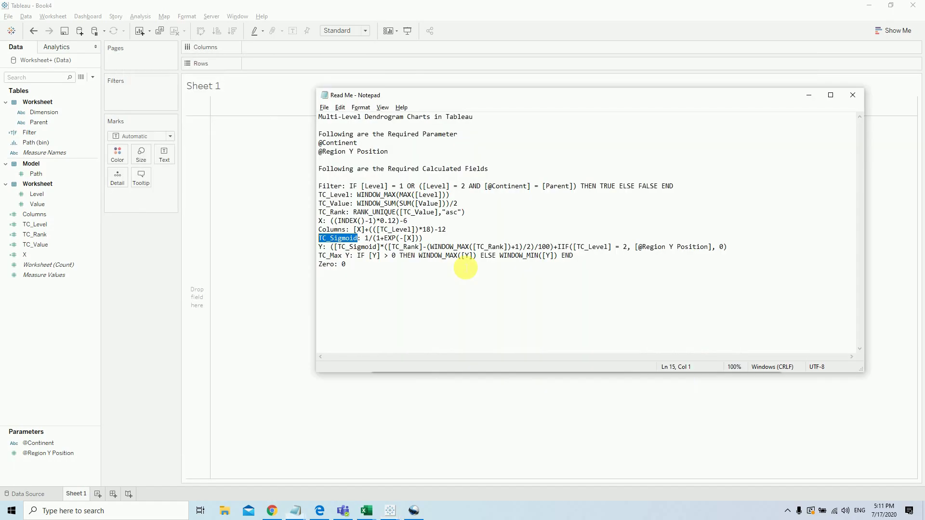
pyautogui.moveTo(365, 239); pyautogui.dragTo(441, 239)
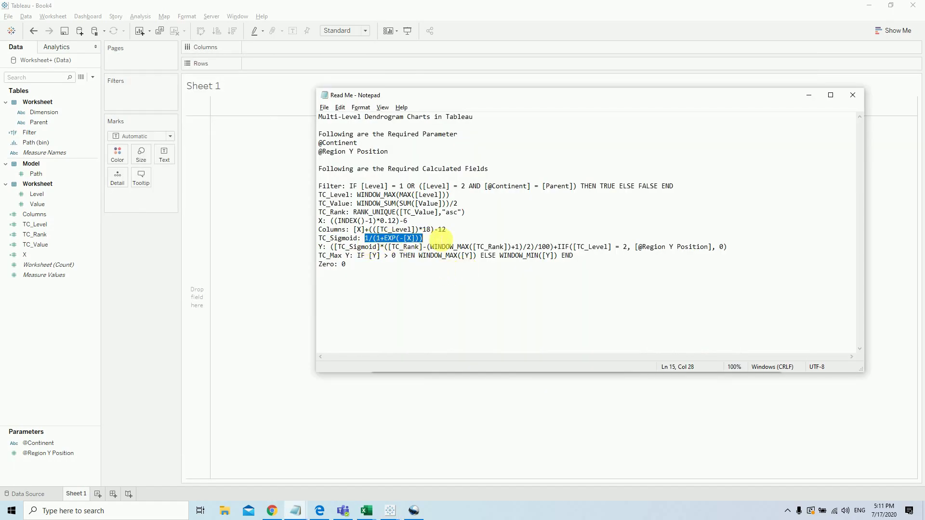
pyautogui.hotkey('alt', 'Tab')
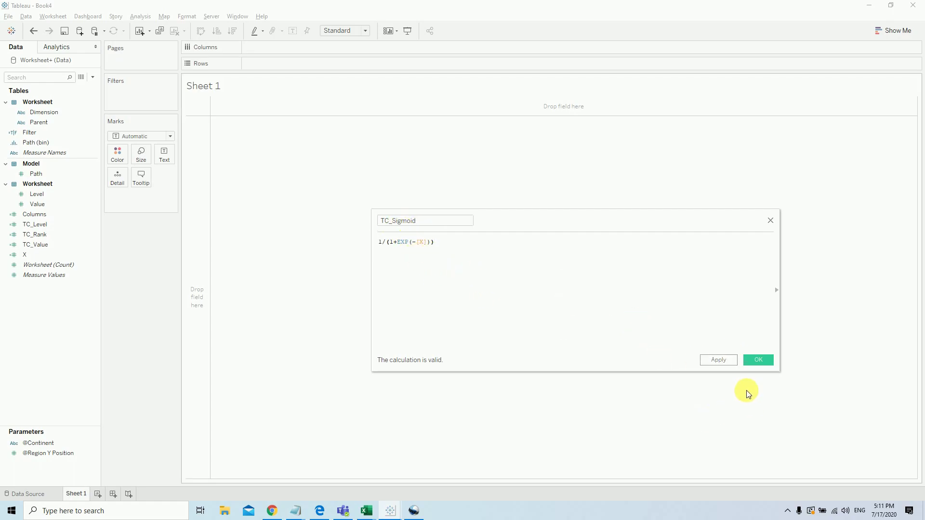
pyautogui.click(721, 363)
pyautogui.hotkey('alt', 'Tab')
pyautogui.moveTo(365, 238); pyautogui.dragTo(423, 238)
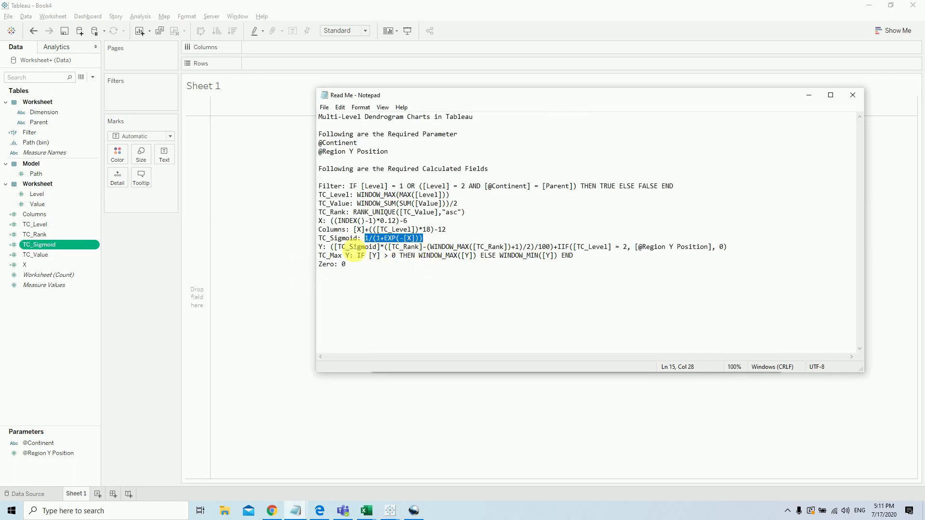
pyautogui.click(190, 249)
pyautogui.rightClick(62, 336)
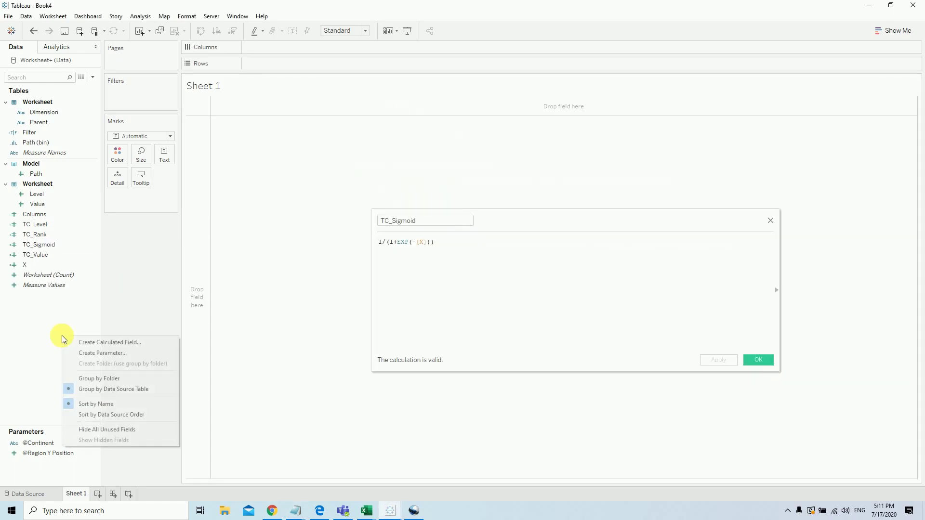
# - Create the Y calculated field with its formula from the notes
pyautogui.click(112, 343)
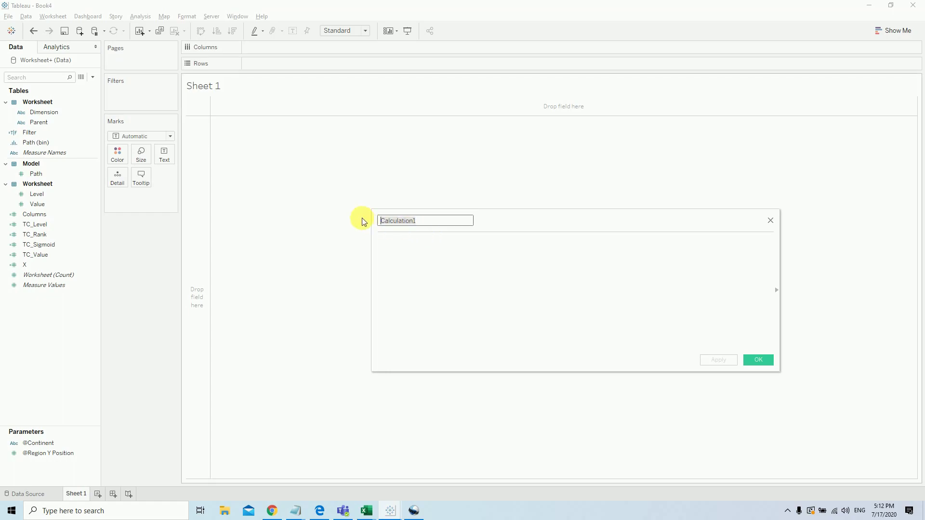
pyautogui.write('Y')
pyautogui.hotkey('alt', 'Tab')
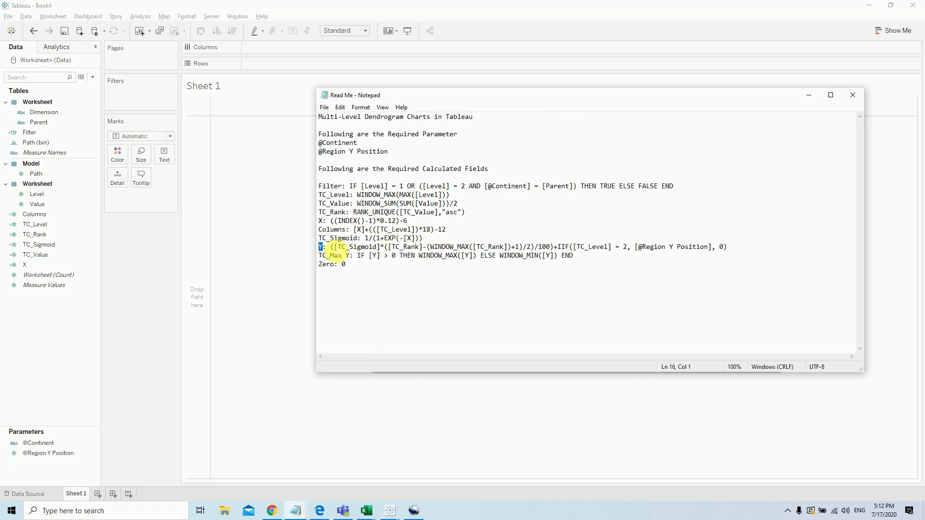
pyautogui.moveTo(330, 247); pyautogui.dragTo(725, 248)
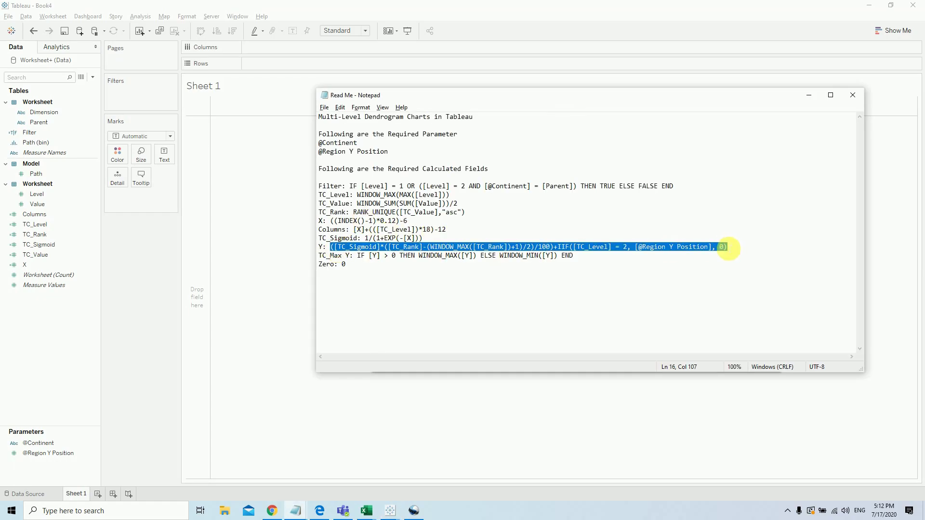
pyautogui.hotkey('ctrl', 'c')
pyautogui.hotkey('alt', 'Tab')
pyautogui.click(400, 251)
pyautogui.hotkey('ctrl', 'v')
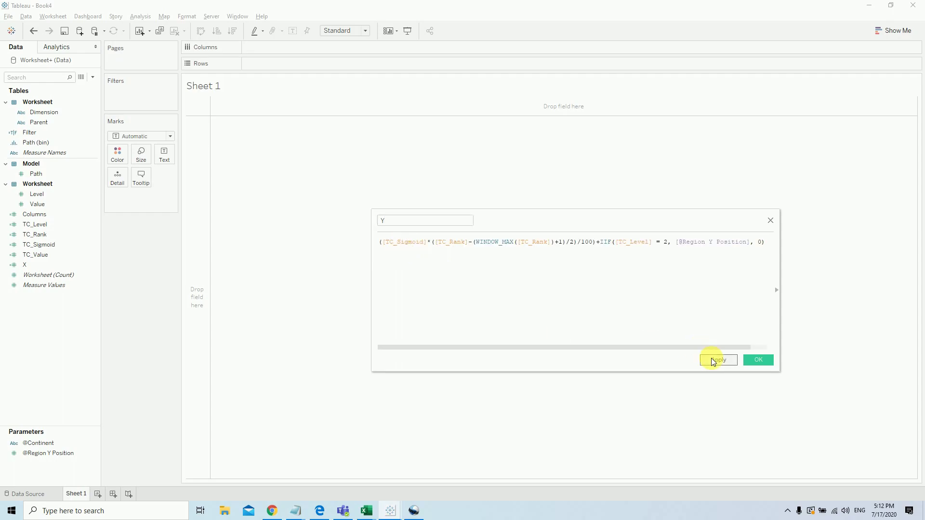
pyautogui.click(714, 362)
# - Create the TC_Max Y calculated field with its formula from the notes
pyautogui.hotkey('alt', 'Tab')
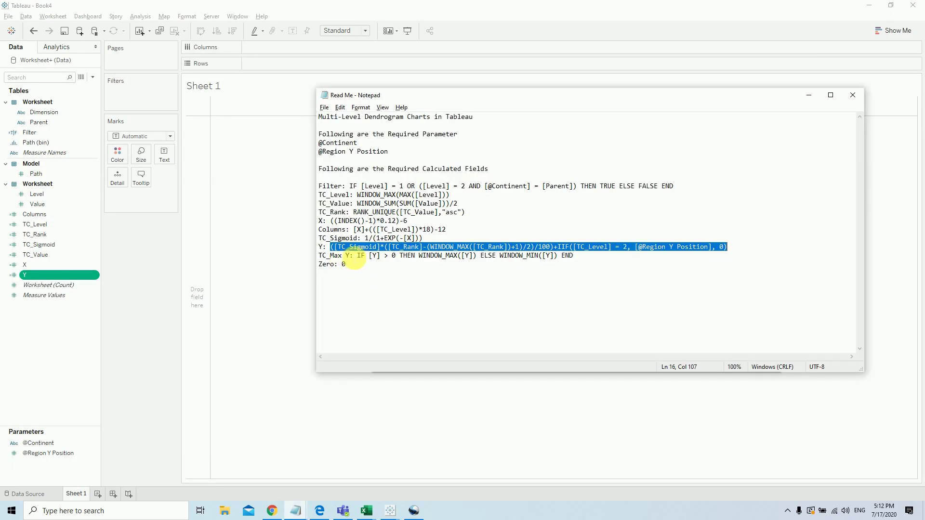
pyautogui.moveTo(351, 256); pyautogui.dragTo(327, 257)
pyautogui.hotkey('alt', 'Tab')
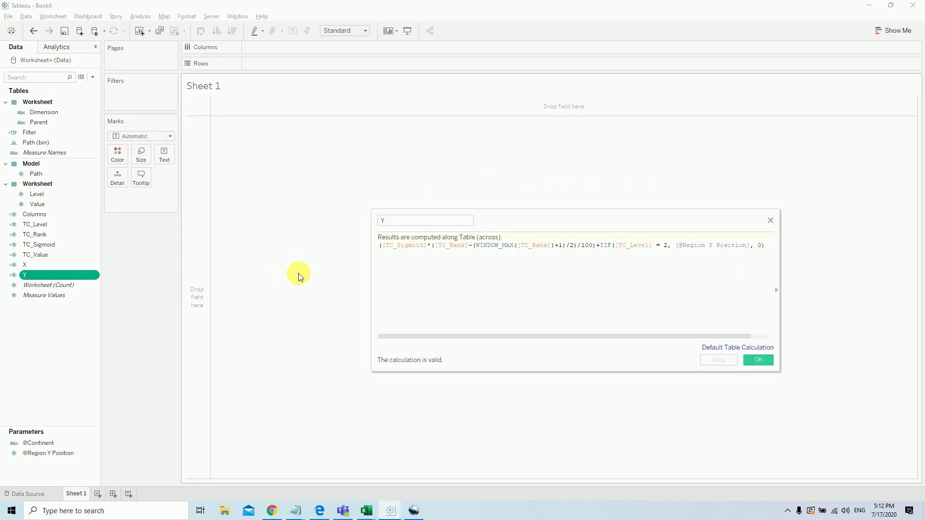
pyautogui.rightClick(60, 328)
pyautogui.click(125, 336)
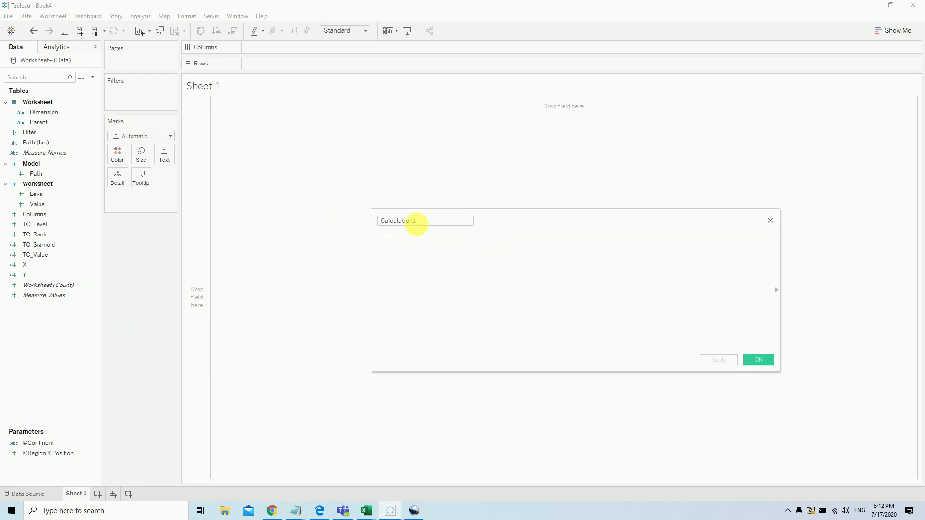
pyautogui.moveTo(423, 218); pyautogui.dragTo(331, 218)
pyautogui.hotkey('ctrl', 'v')
pyautogui.click(362, 250)
pyautogui.hotkey('alt', 'Tab')
pyautogui.moveTo(360, 260); pyautogui.dragTo(617, 263)
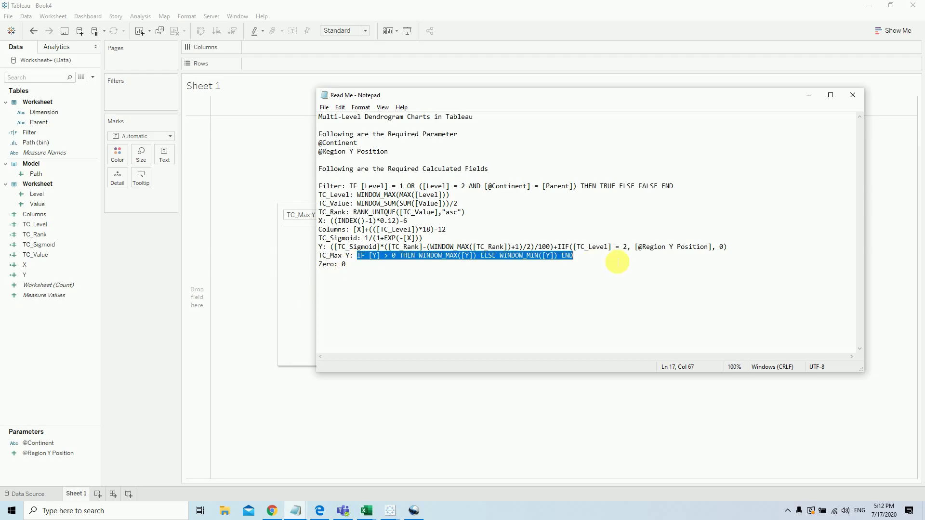
pyautogui.hotkey('ctrl', 'c')
pyautogui.hotkey('alt', 'Tab')
pyautogui.hotkey('ctrl', 'v')
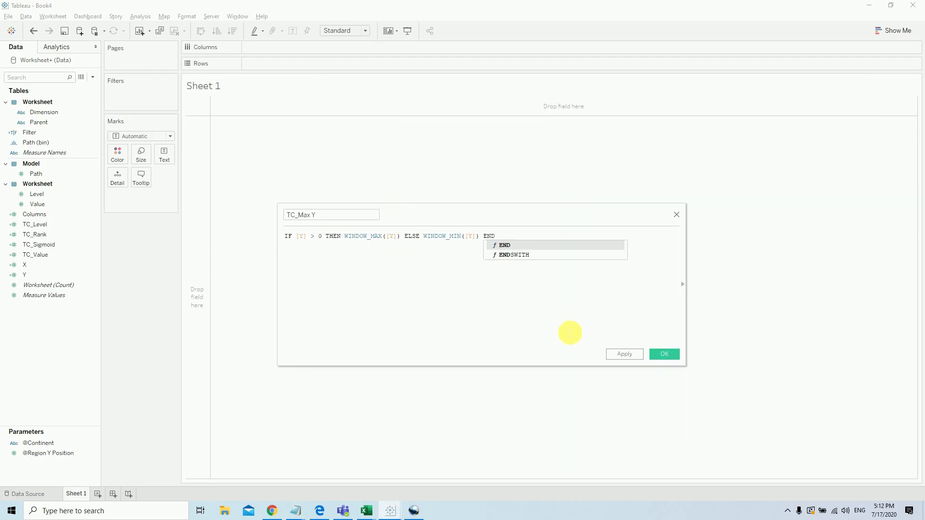
pyautogui.click(621, 357)
# - Create a calculated field named Zero with the value 0
pyautogui.rightClick(62, 340)
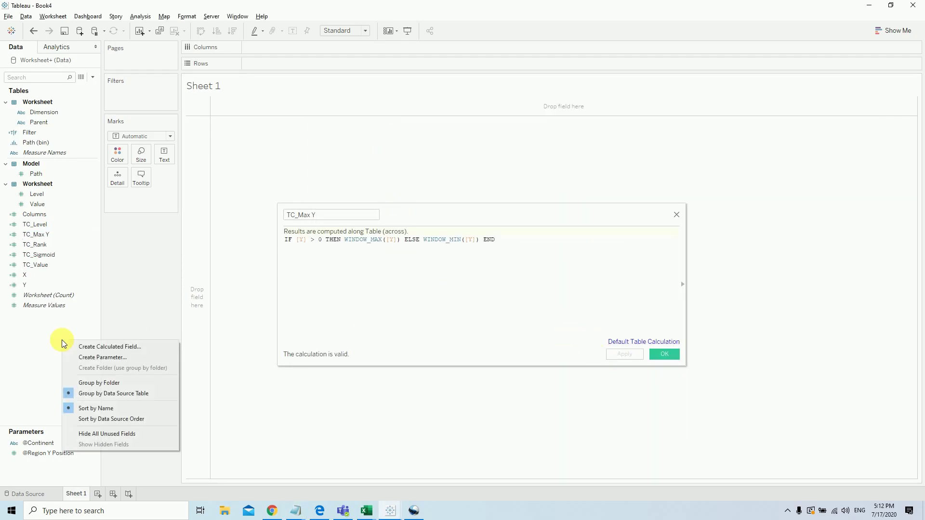
pyautogui.click(118, 346)
pyautogui.doubleClick(320, 214)
pyautogui.write('Zero')
pyautogui.press('Tab')
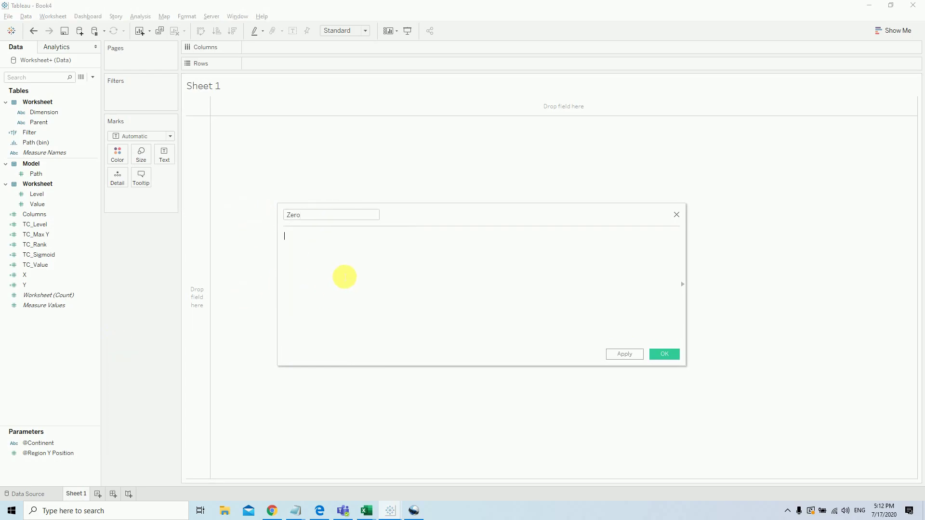
pyautogui.click(623, 354)
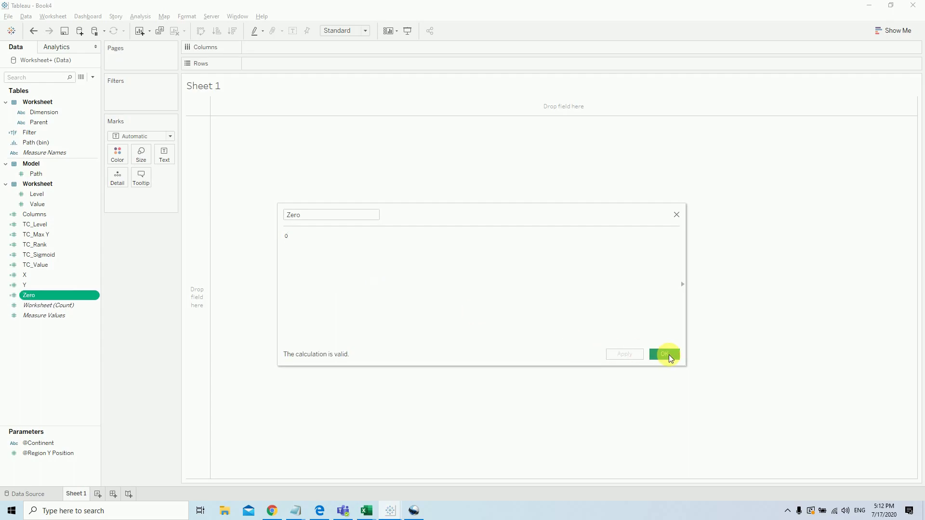
pyautogui.click(669, 355)
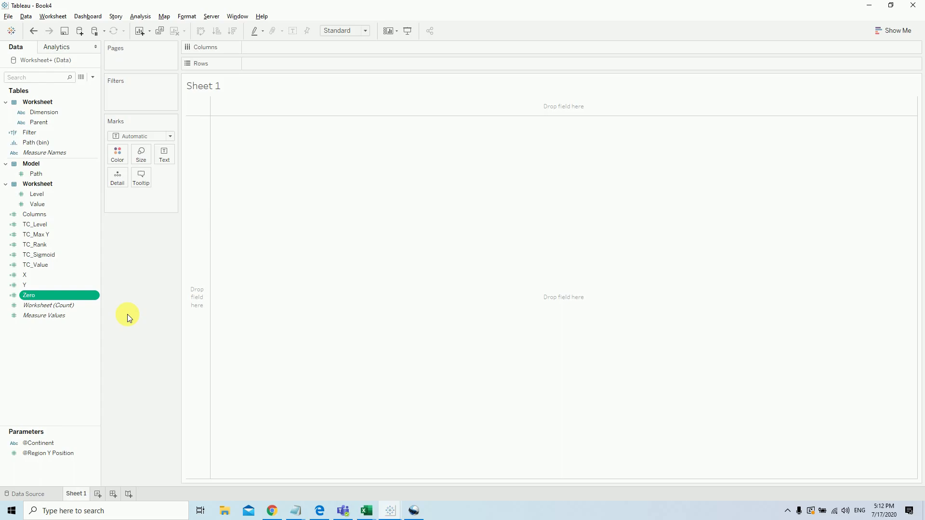
# - Rename the sheet to 'Multi-Level Dendrogram Charts'
pyautogui.hotkey('alt', 'Tab')
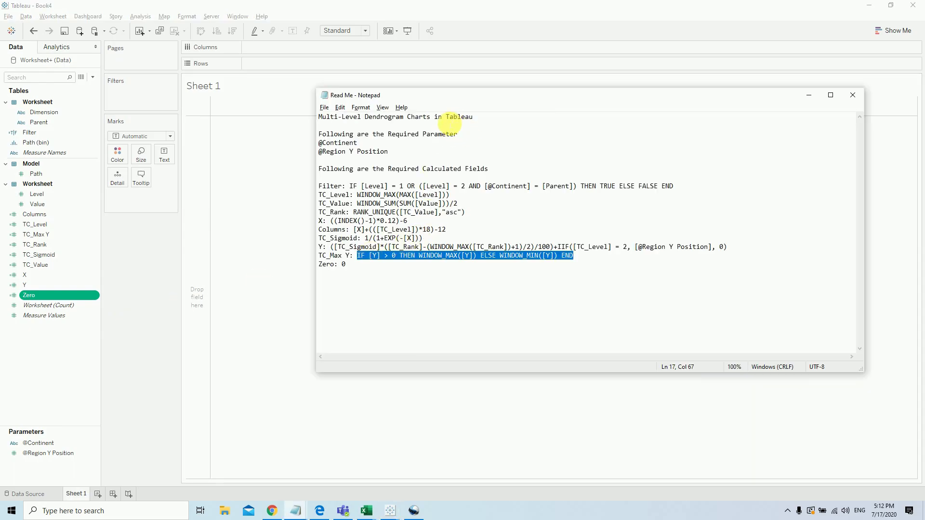
pyautogui.moveTo(436, 118); pyautogui.dragTo(306, 117)
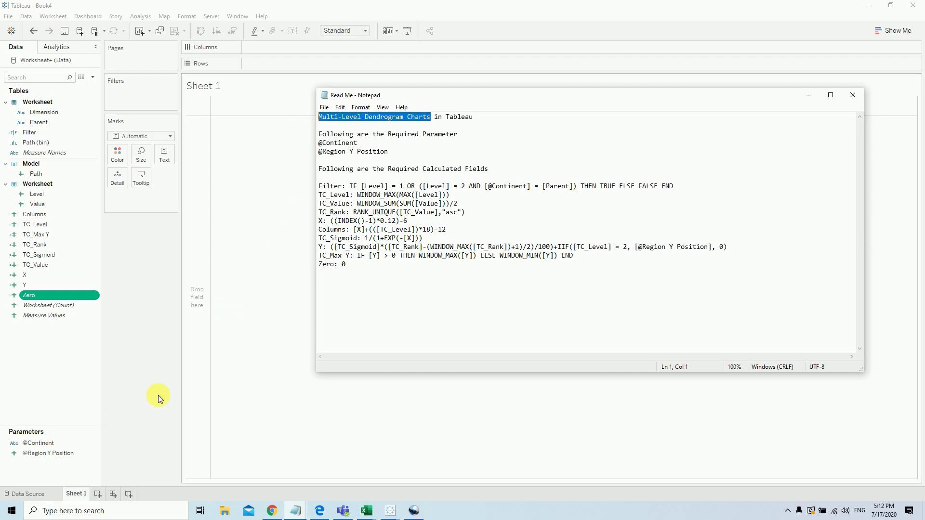
pyautogui.click(112, 462)
pyautogui.doubleClick(76, 494)
pyautogui.hotkey('ctrl', 'v')
pyautogui.press('Return')
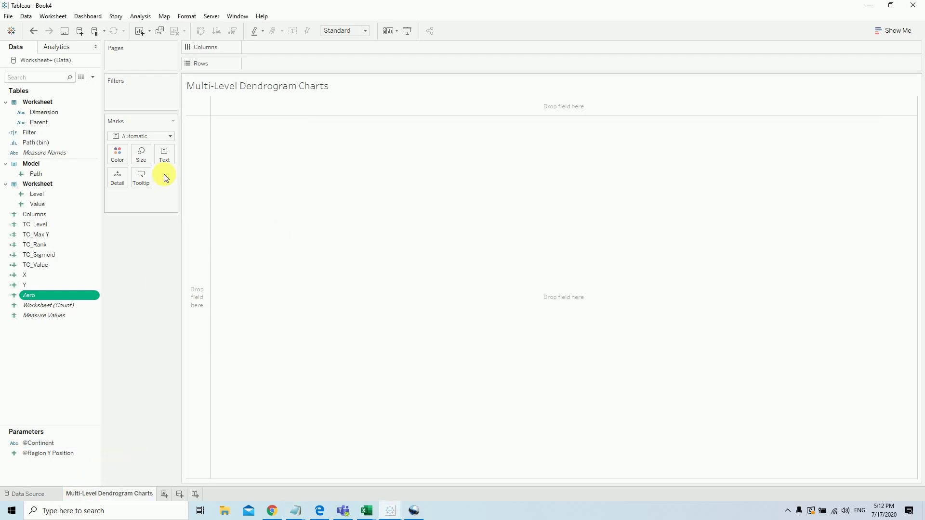
# - Switch the marks to Line and filter the view to Filter = True
pyautogui.click(174, 137)
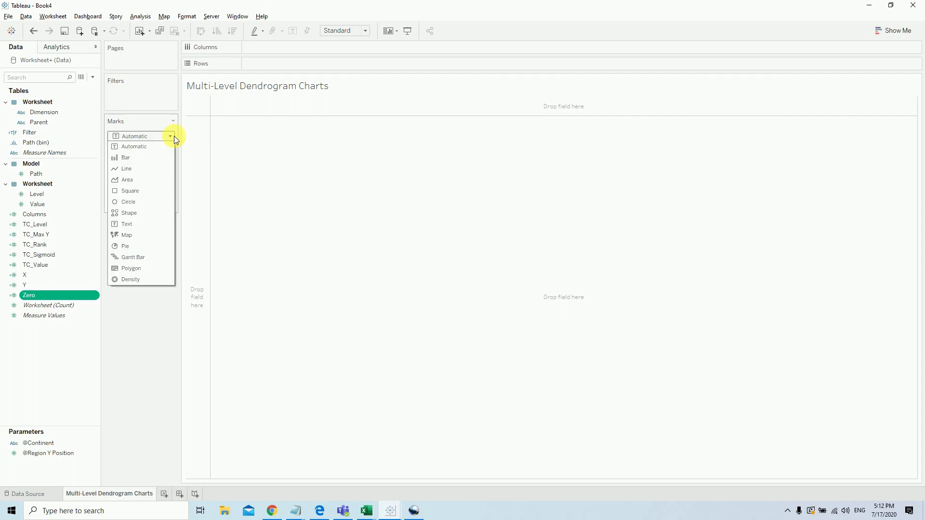
pyautogui.click(145, 169)
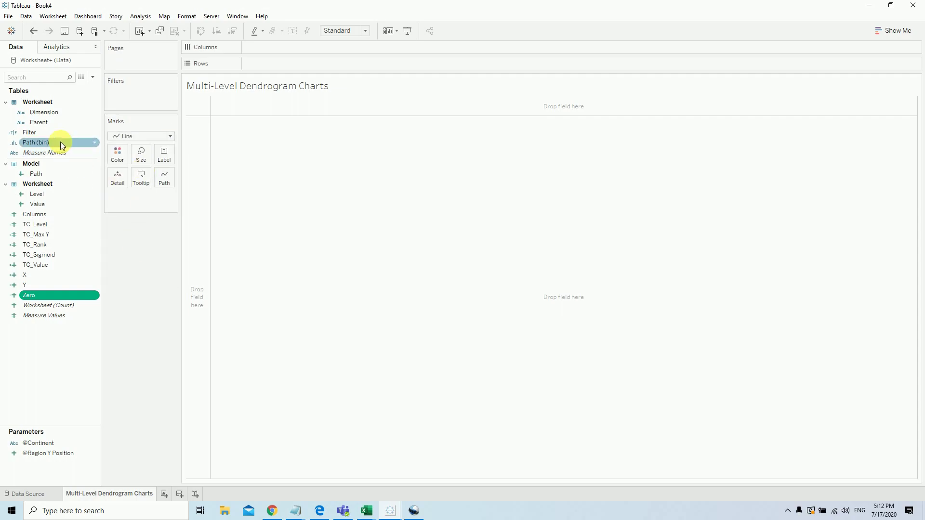
pyautogui.moveTo(37, 133); pyautogui.dragTo(135, 99)
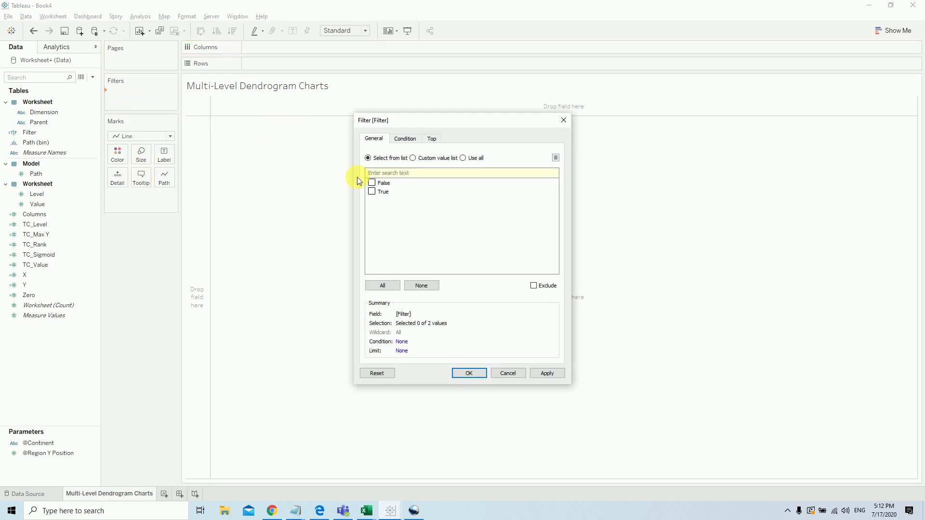
pyautogui.click(546, 373)
pyautogui.click(470, 372)
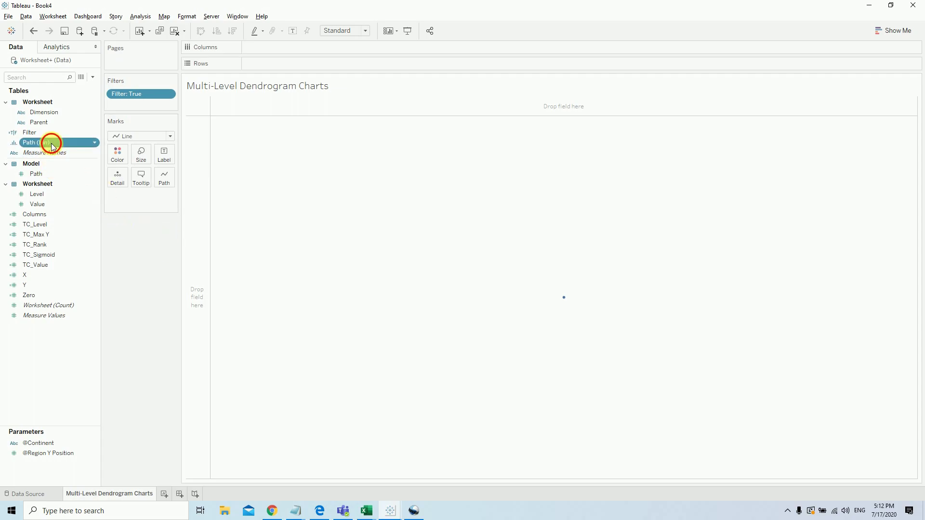
# - Put Path (bin) on Path and Dimension on Detail
pyautogui.moveTo(52, 143); pyautogui.dragTo(296, 51)
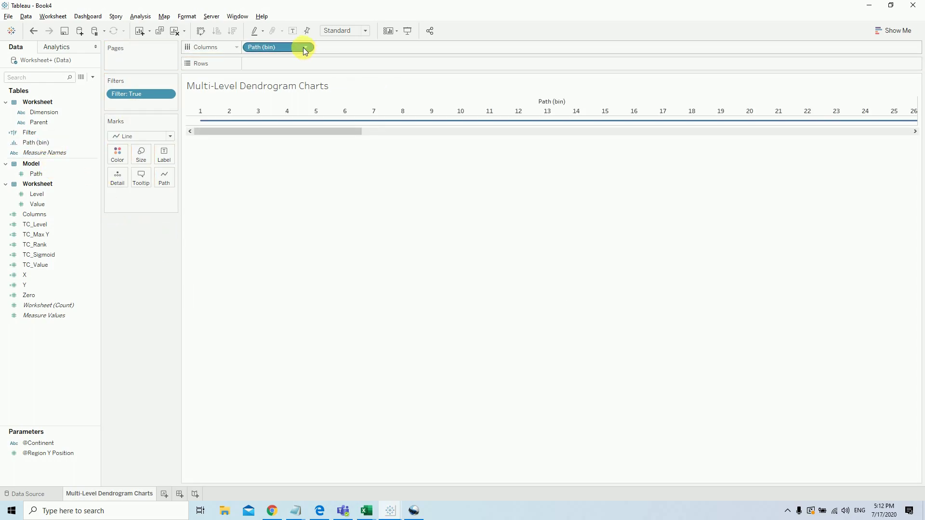
pyautogui.click(304, 49)
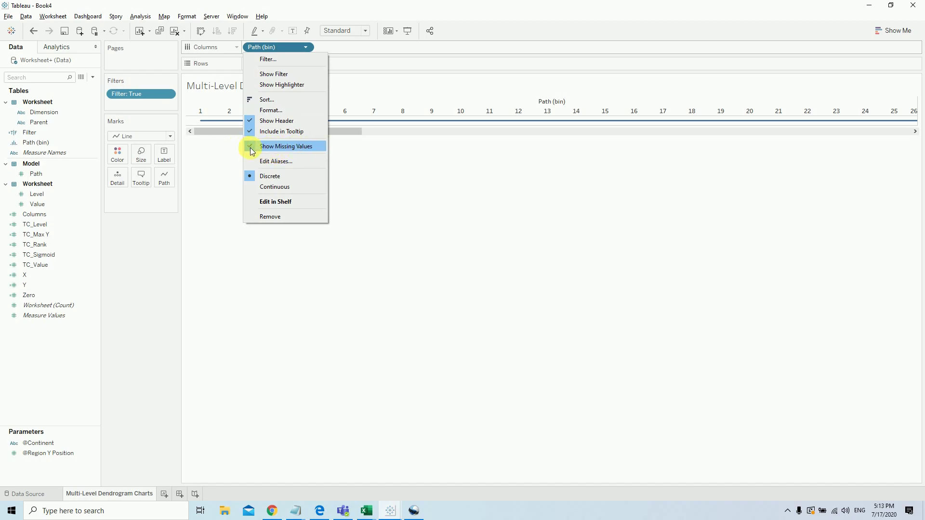
pyautogui.click(133, 256)
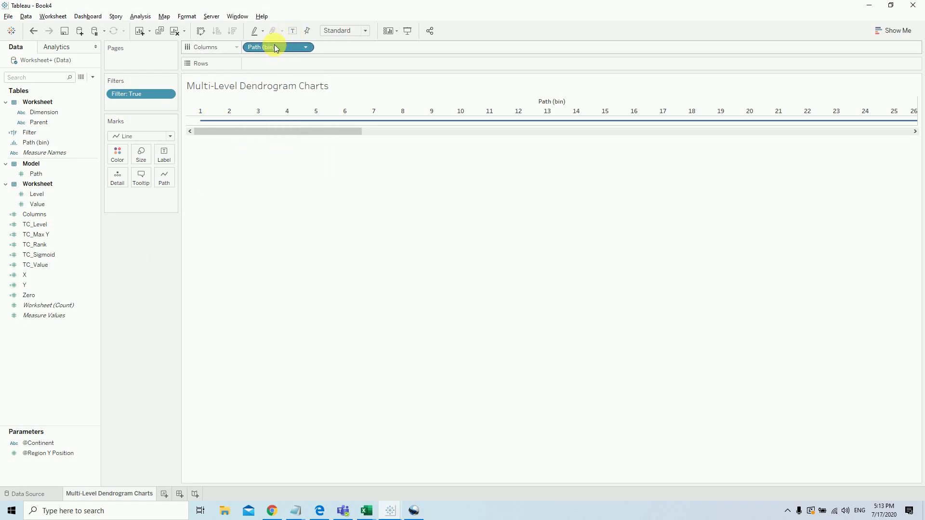
pyautogui.moveTo(276, 45); pyautogui.dragTo(166, 172)
pyautogui.click(57, 112)
pyautogui.moveTo(57, 111); pyautogui.dragTo(121, 179)
# - Colour by Level, with Columns on the Columns shelf and Y on Rows
pyautogui.rightClick(51, 192)
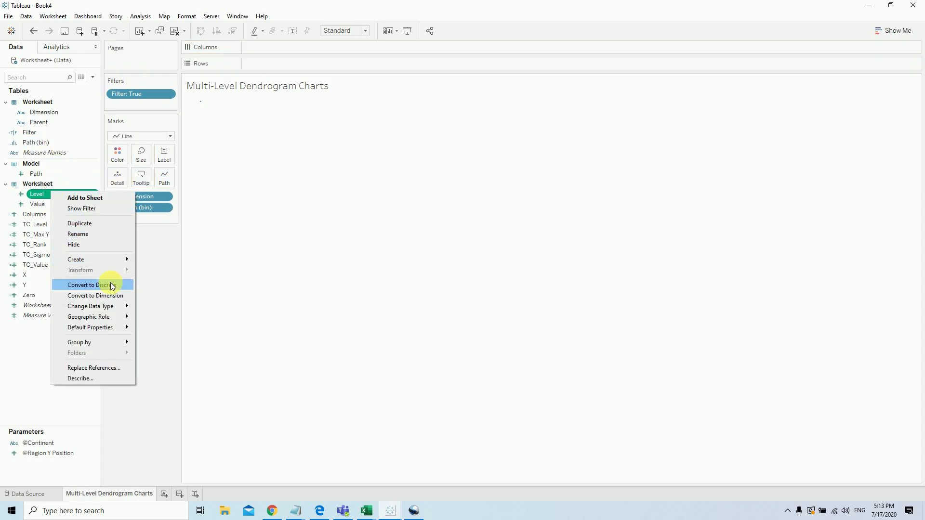
pyautogui.press('Escape')
pyautogui.moveTo(41, 124); pyautogui.dragTo(117, 154)
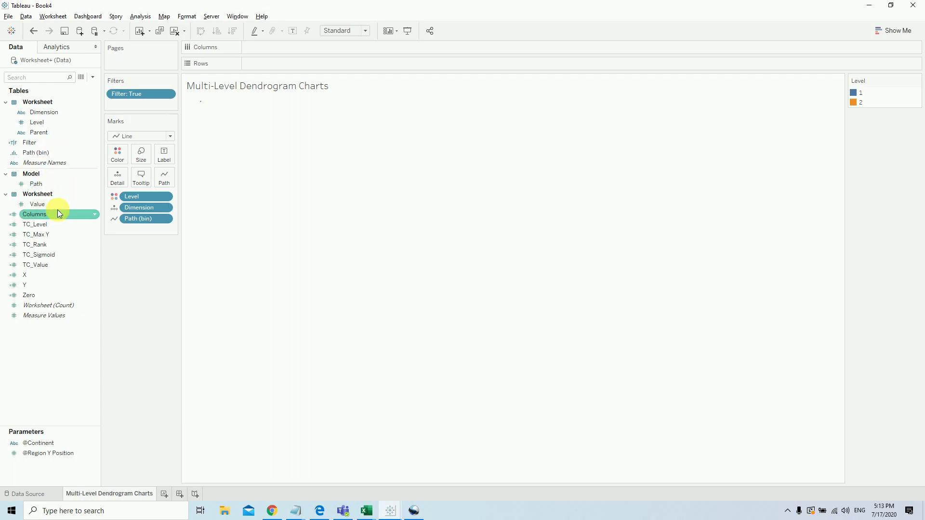
pyautogui.moveTo(42, 215); pyautogui.dragTo(273, 47)
pyautogui.moveTo(30, 284); pyautogui.dragTo(258, 60)
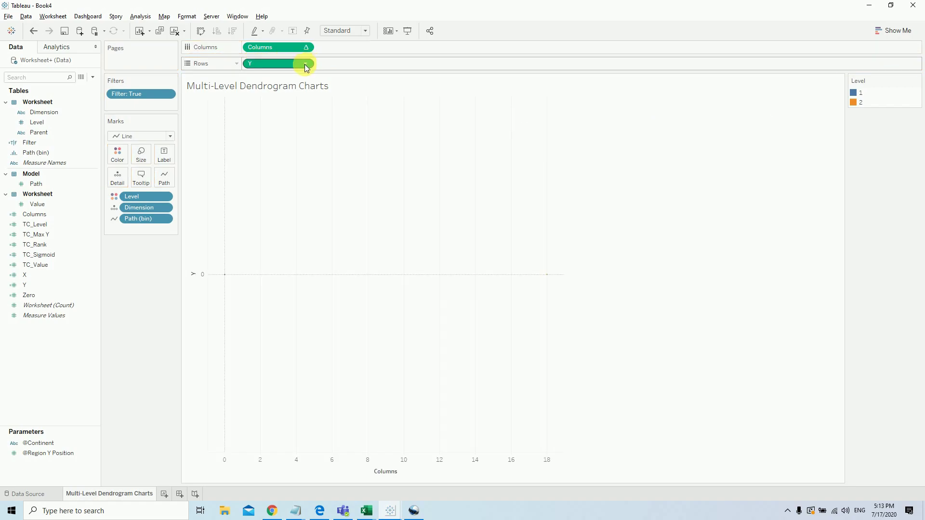
# - Set both the Y and Columns table calculations to compute using Level
pyautogui.click(305, 64)
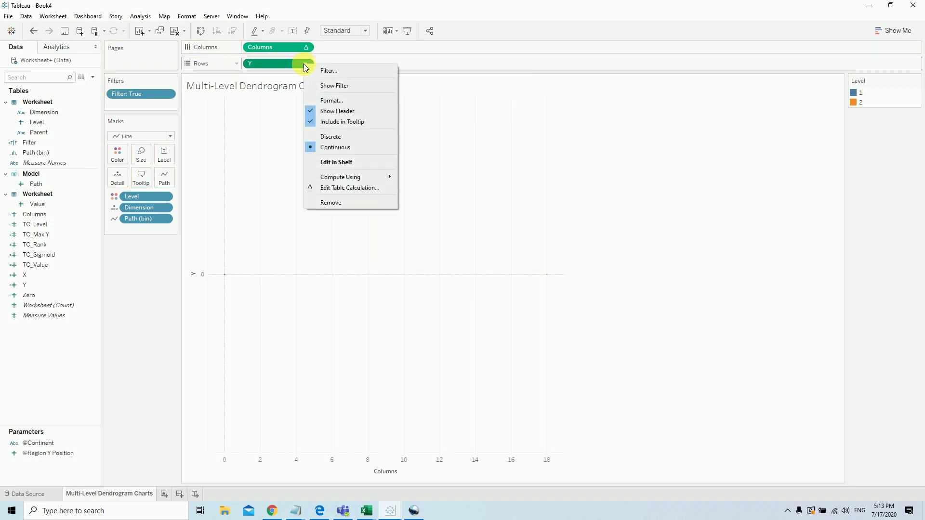
pyautogui.moveTo(358, 184)
pyautogui.click(420, 210)
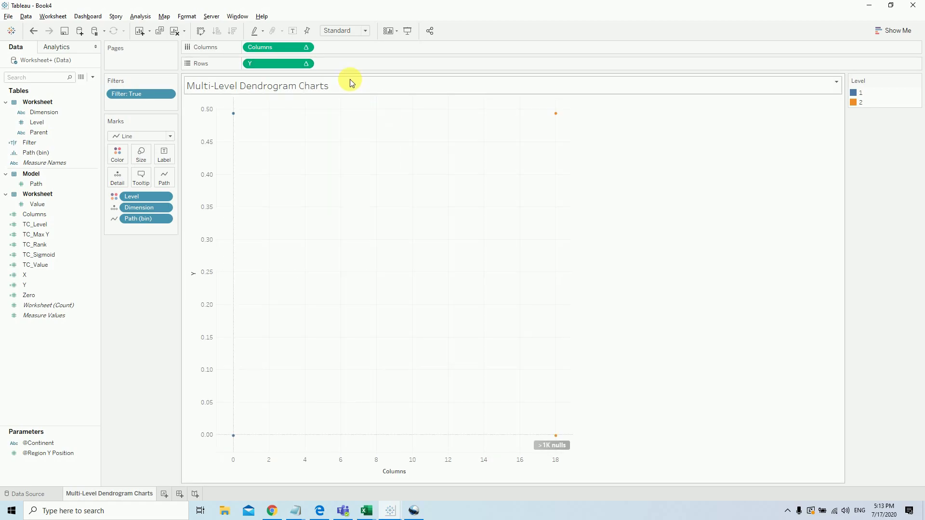
pyautogui.click(307, 48)
pyautogui.moveTo(383, 161)
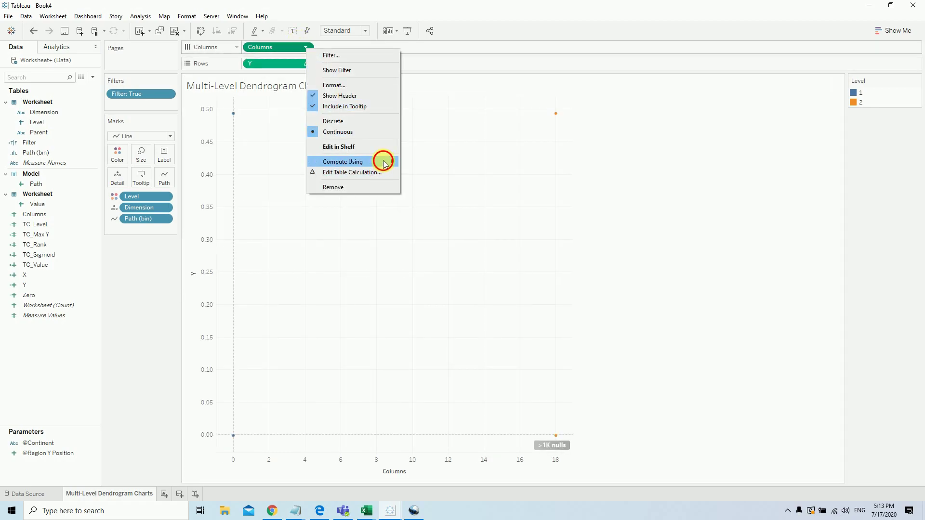
pyautogui.click(446, 198)
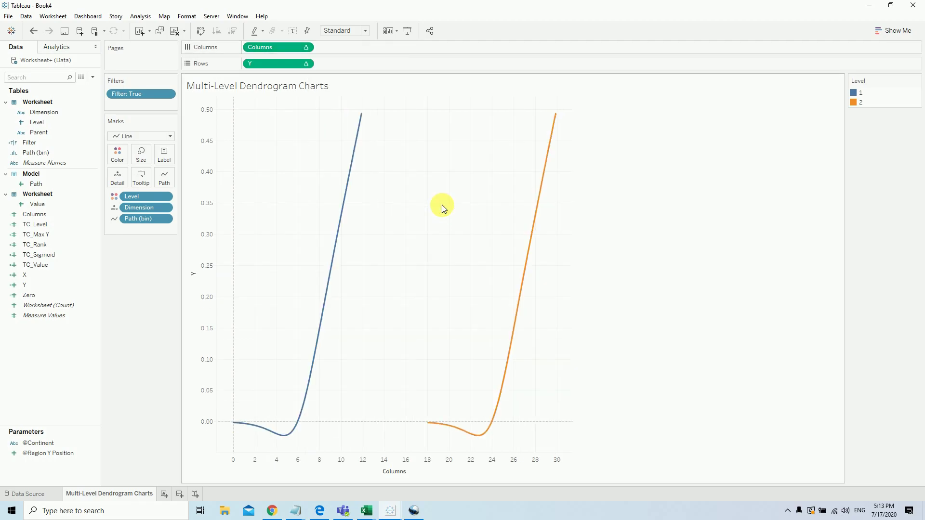
# - Compute Y along Dimension, with nested TC_Rank using Dimension only
pyautogui.click(305, 64)
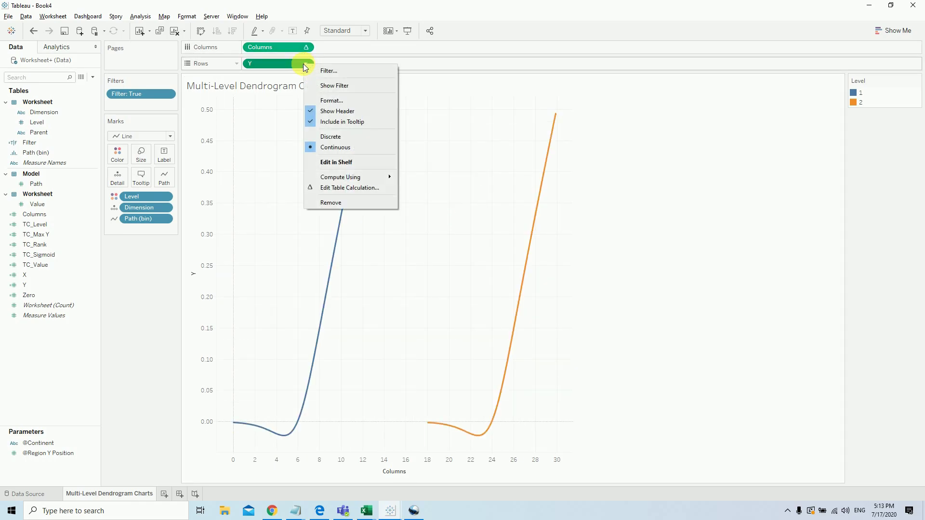
pyautogui.click(362, 188)
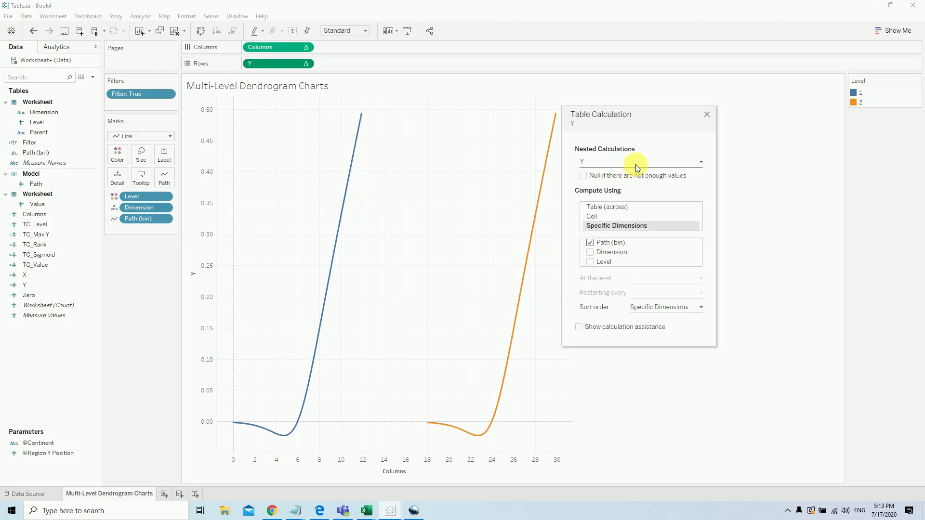
pyautogui.click(591, 253)
pyautogui.click(701, 163)
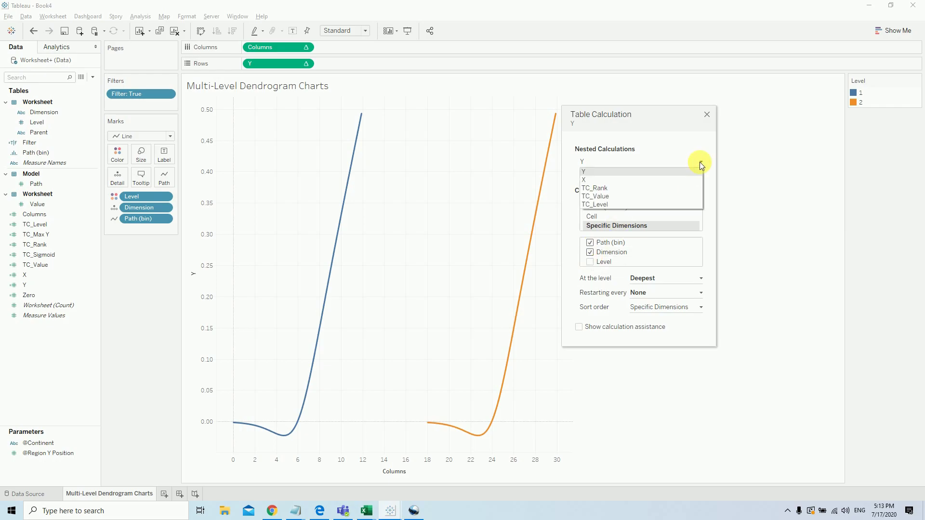
pyautogui.click(607, 191)
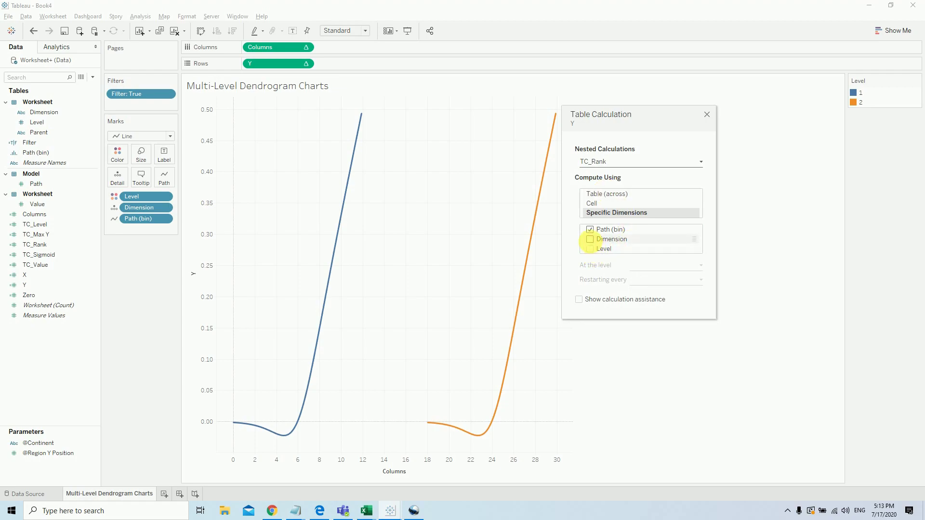
pyautogui.click(591, 240)
pyautogui.click(592, 230)
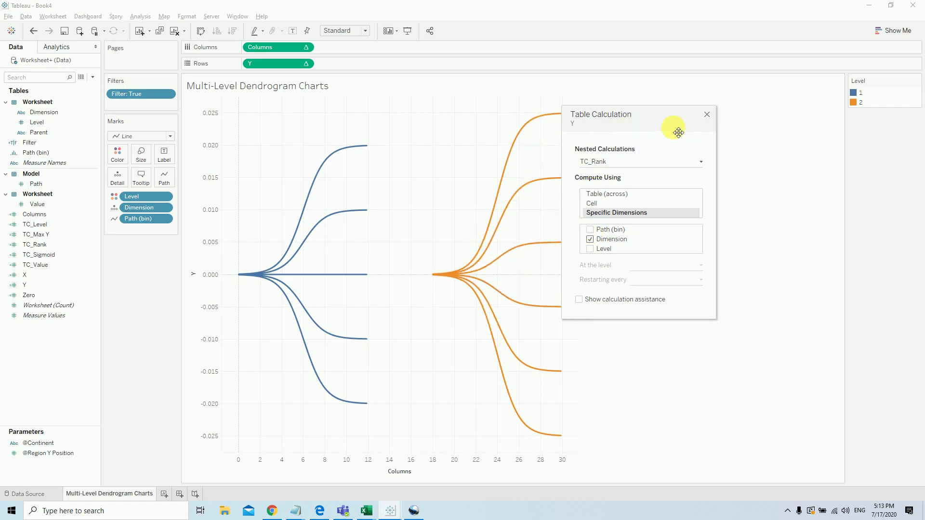
pyautogui.click(706, 116)
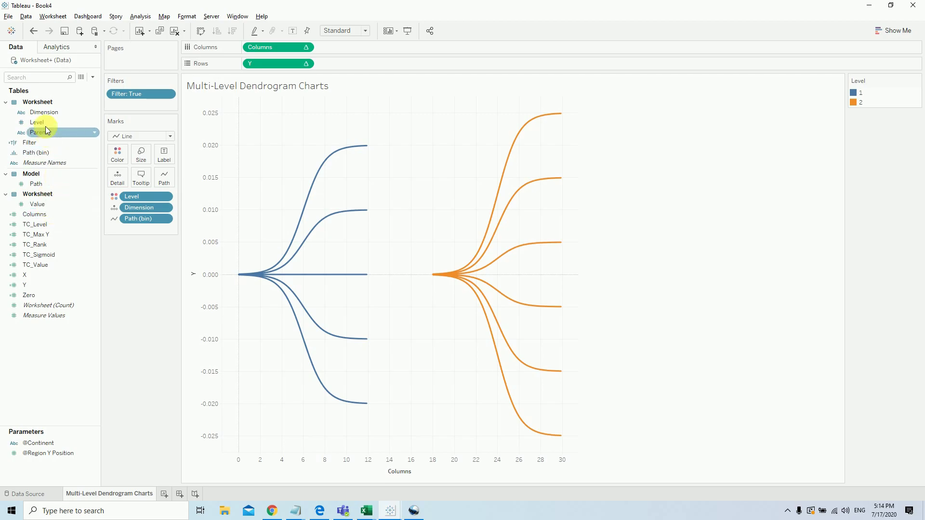
# - Label branches with Dimension names and TC_Value totals, e.g. North America 312.0
pyautogui.moveTo(41, 111); pyautogui.dragTo(166, 152)
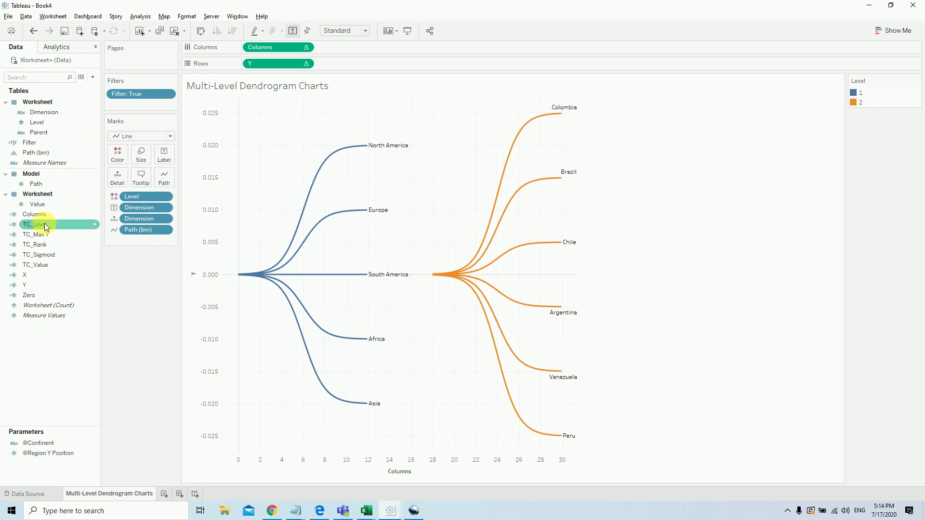
pyautogui.moveTo(39, 265); pyautogui.dragTo(163, 153)
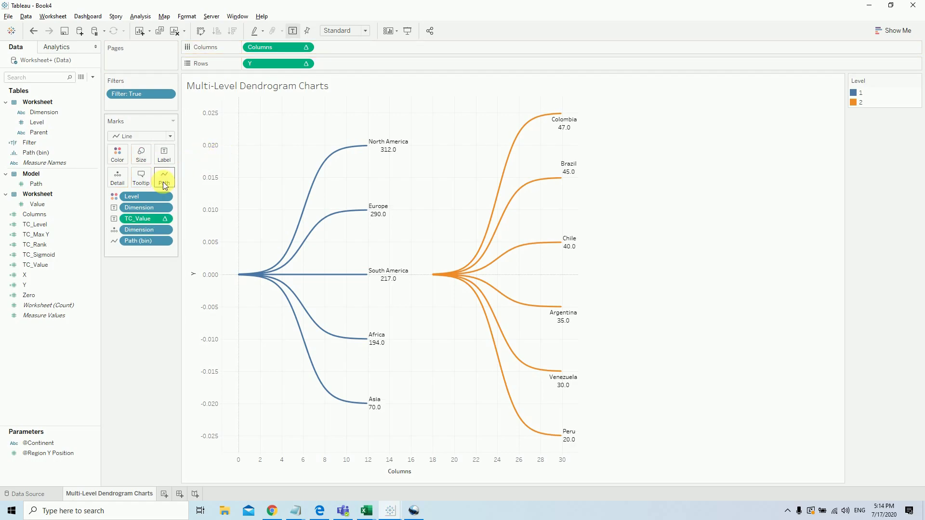
# - Format the TC_Value label numbers as Number (Standard) to show whole values
pyautogui.click(164, 220)
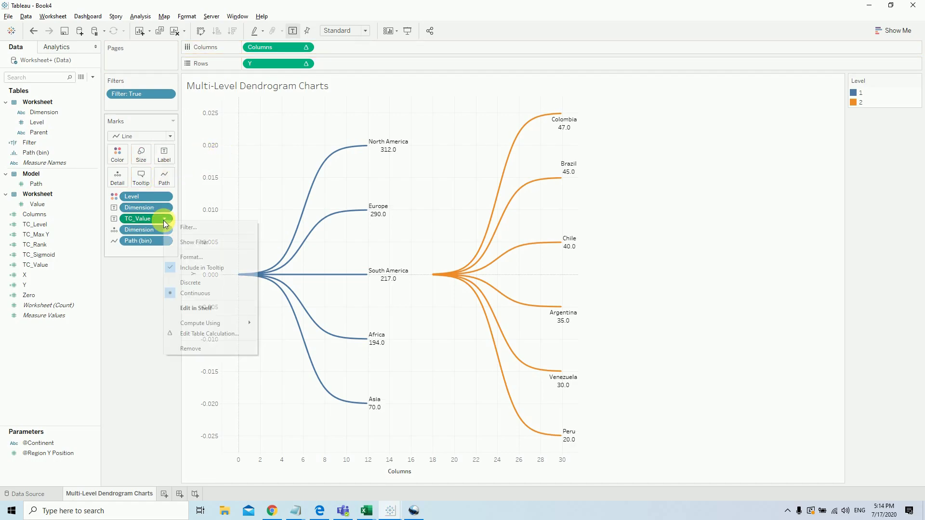
pyautogui.click(190, 256)
pyautogui.click(86, 136)
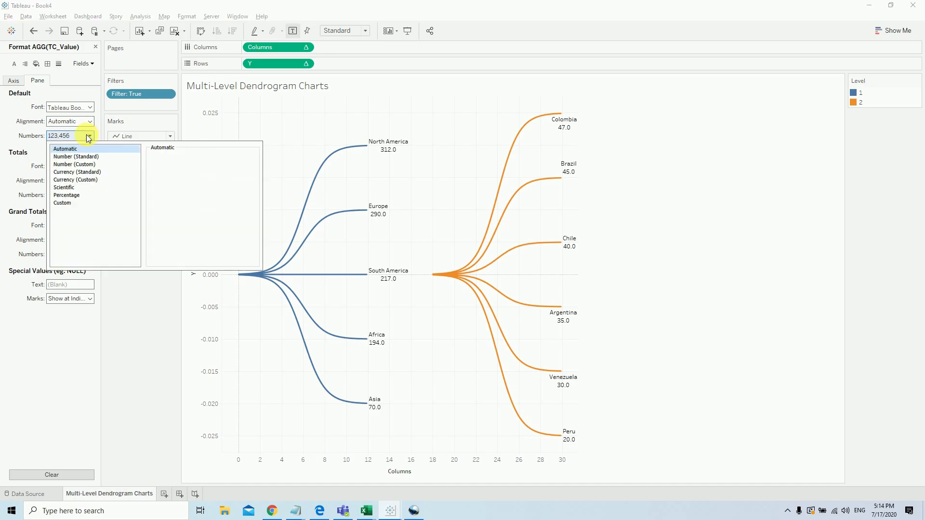
pyautogui.click(83, 165)
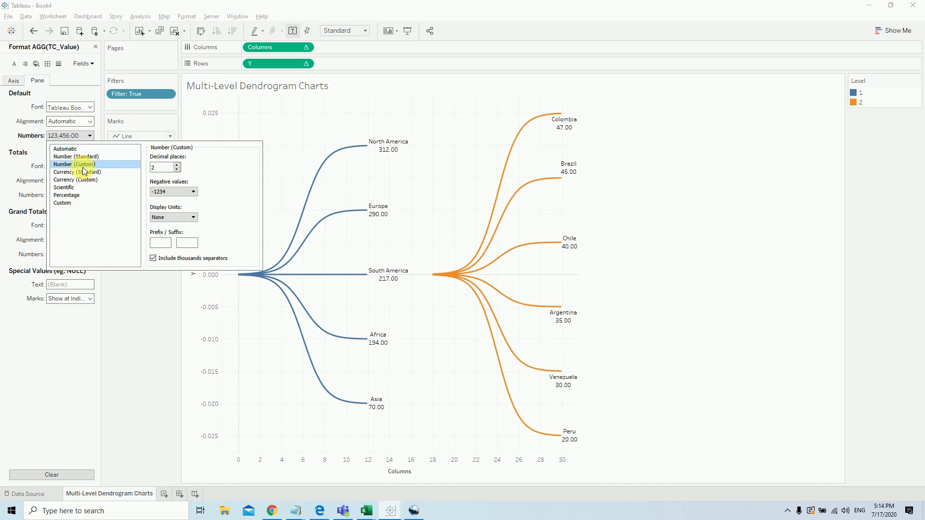
pyautogui.click(81, 157)
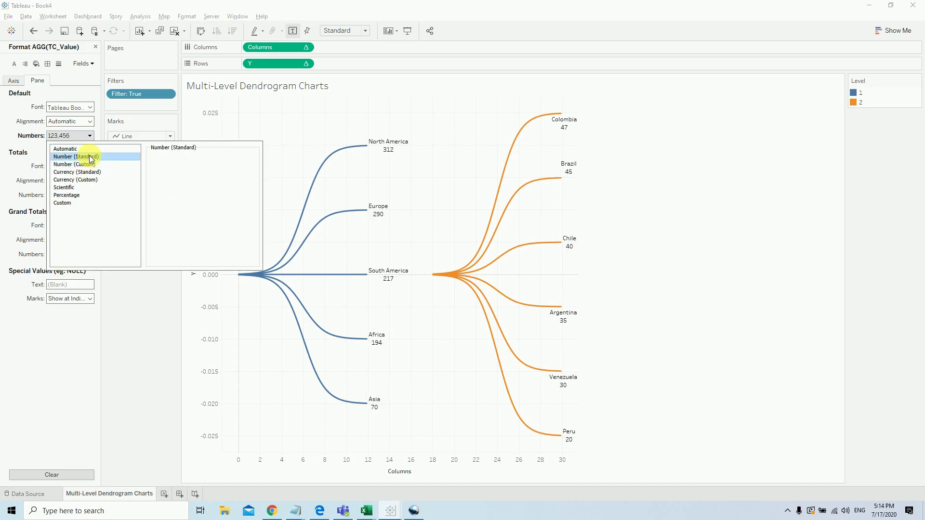
pyautogui.click(114, 283)
# - Make the branch label text bold, size 10, in Tableau Book
pyautogui.click(164, 154)
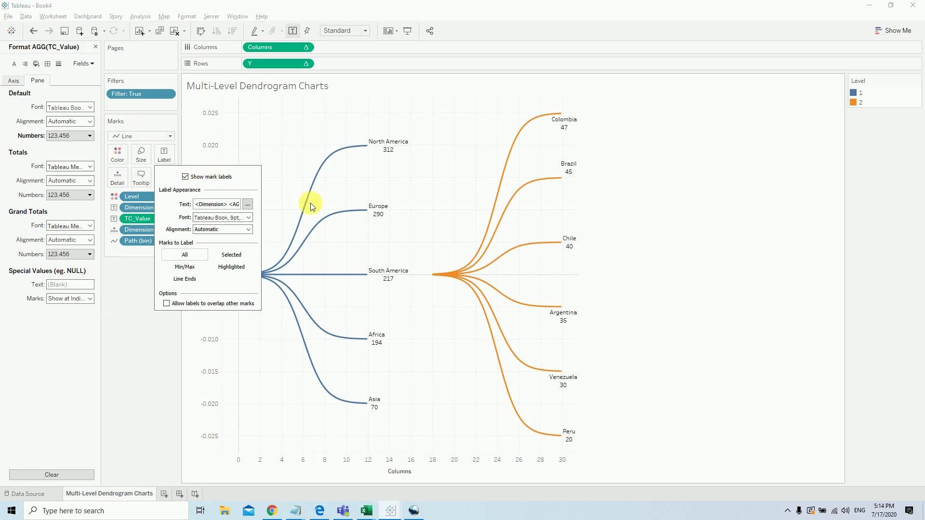
pyautogui.click(248, 204)
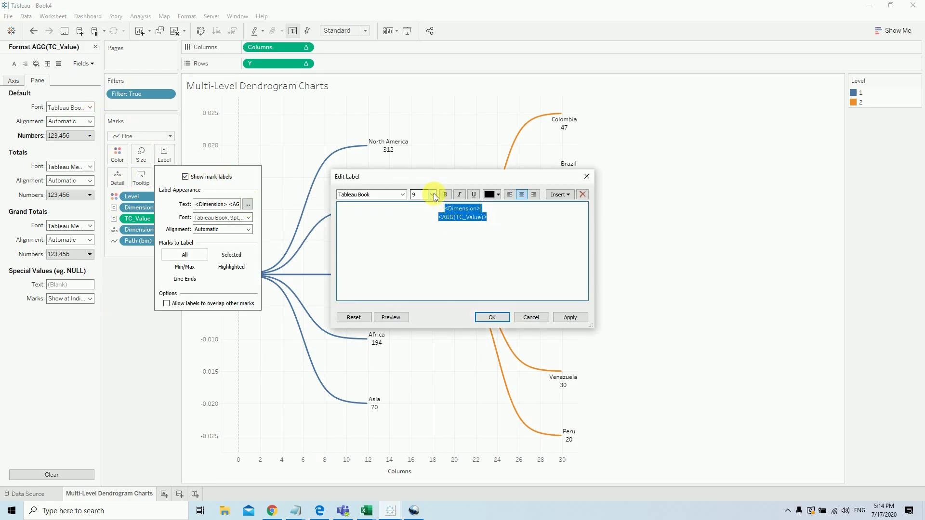
pyautogui.click(432, 195)
pyautogui.click(422, 214)
pyautogui.click(400, 195)
pyautogui.click(402, 194)
pyautogui.scroll(-3, 404, 193)
pyautogui.click(402, 194)
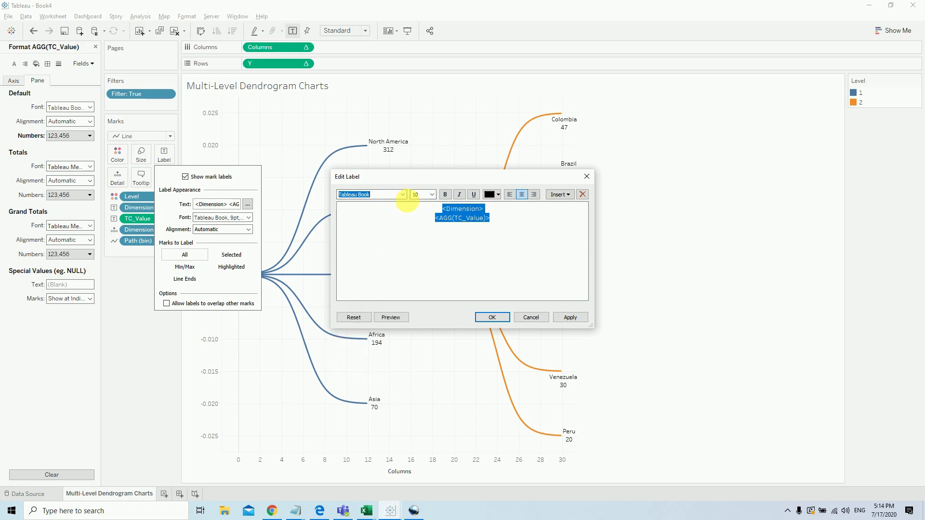
pyautogui.click(444, 194)
pyautogui.click(570, 317)
pyautogui.click(492, 318)
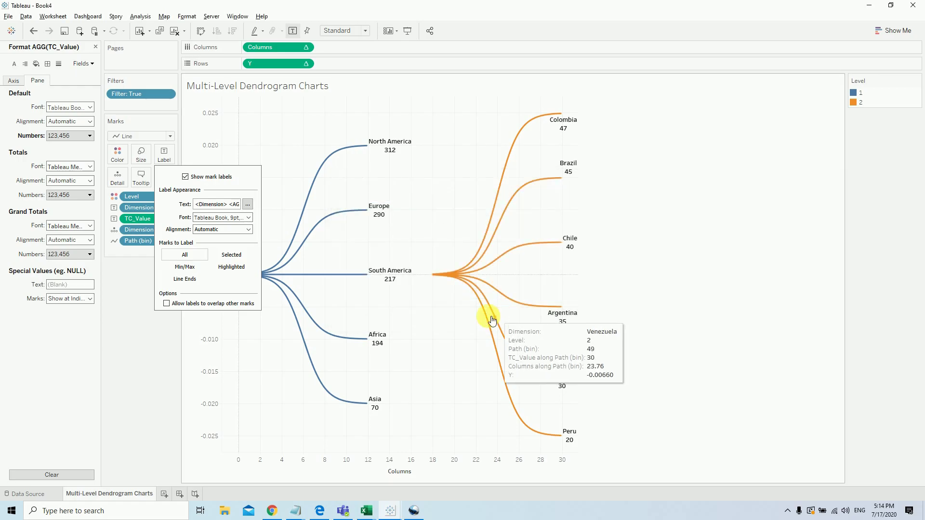
pyautogui.click(155, 380)
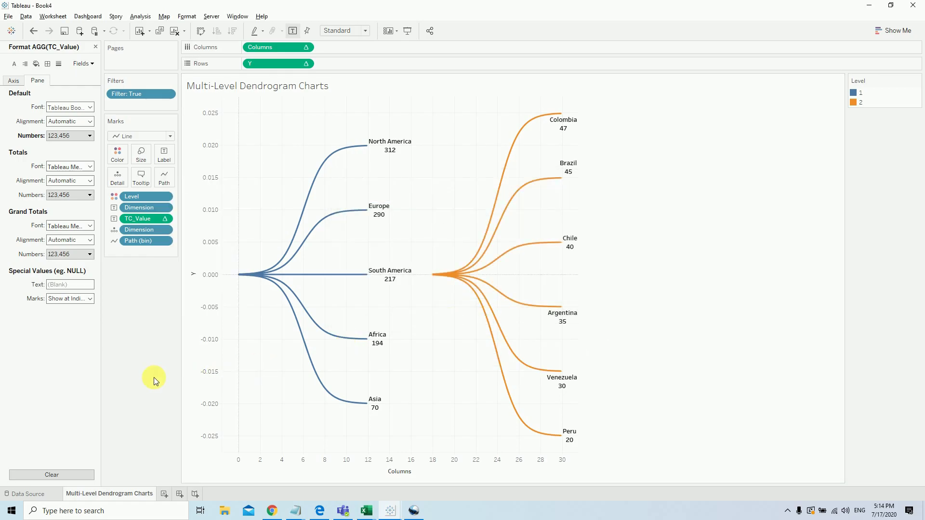
# - Put Zero on the Marks card's Detail and convert SUM(Zero) to discrete
pyautogui.click(95, 47)
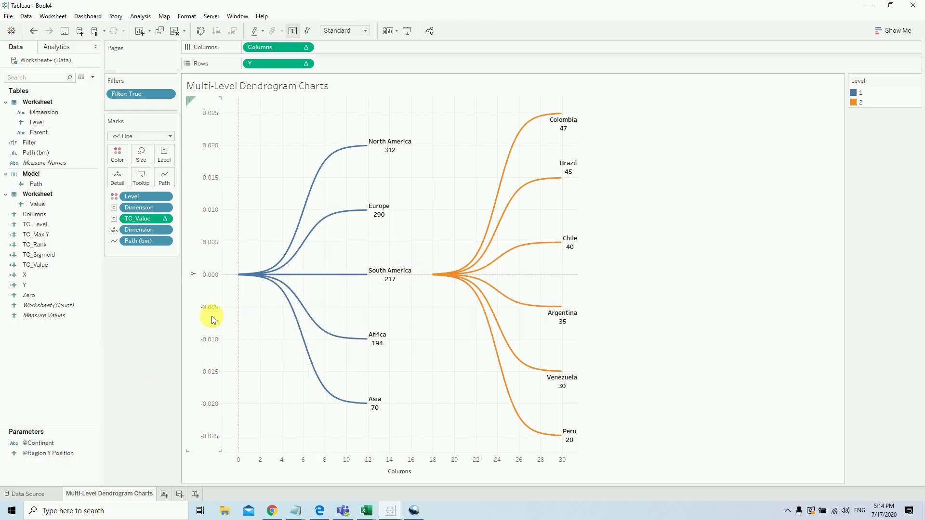
pyautogui.click(61, 295)
pyautogui.moveTo(29, 292); pyautogui.dragTo(118, 177)
pyautogui.rightClick(152, 245)
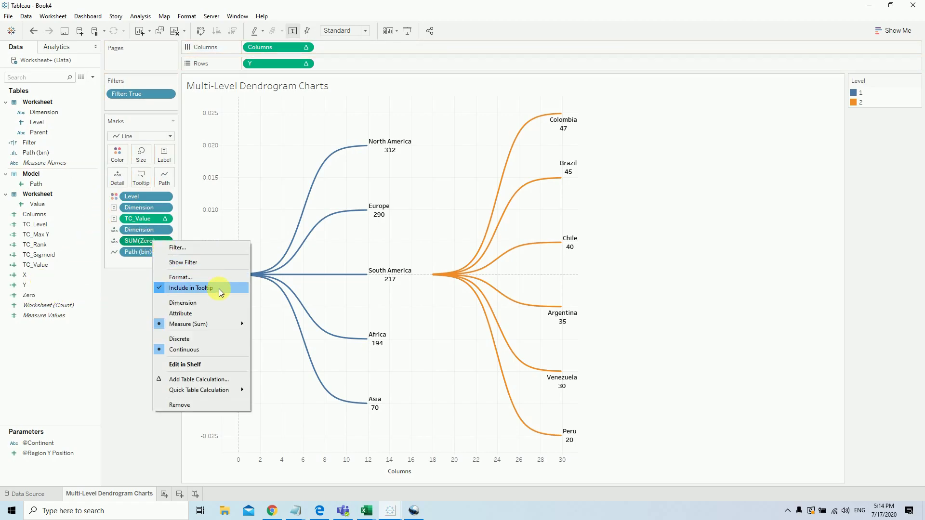
pyautogui.click(182, 338)
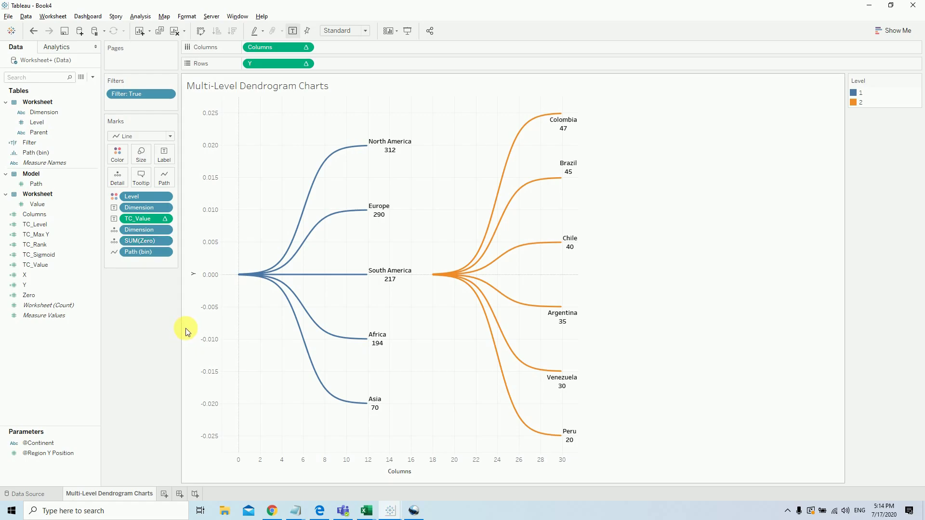
pyautogui.click(53, 17)
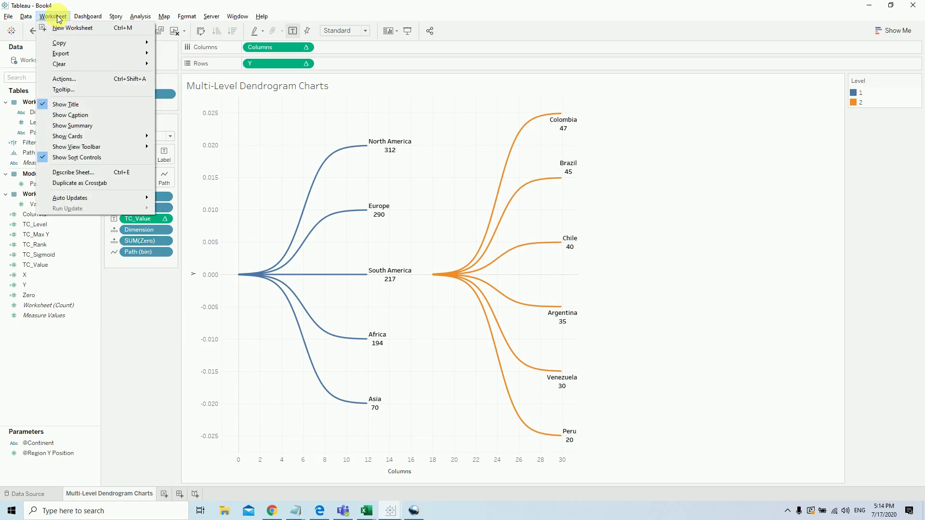
pyautogui.click(112, 79)
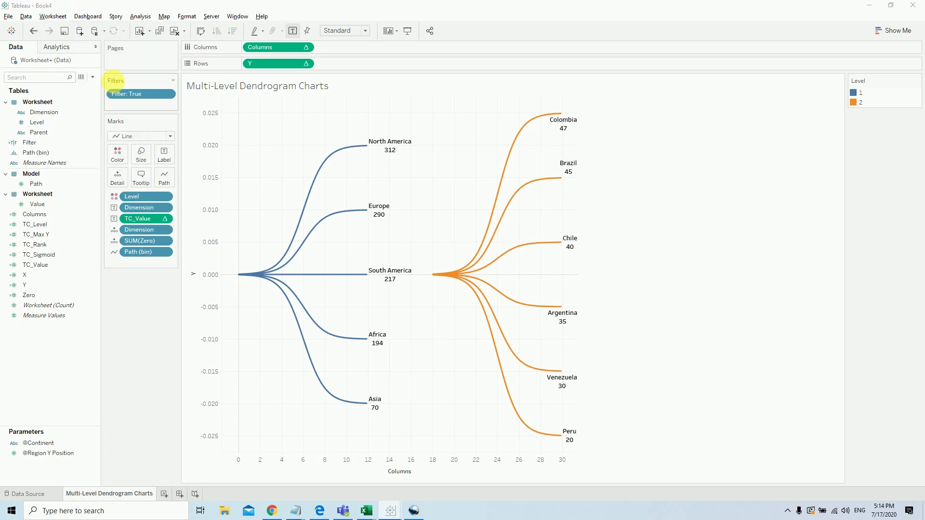
pyautogui.click(359, 299)
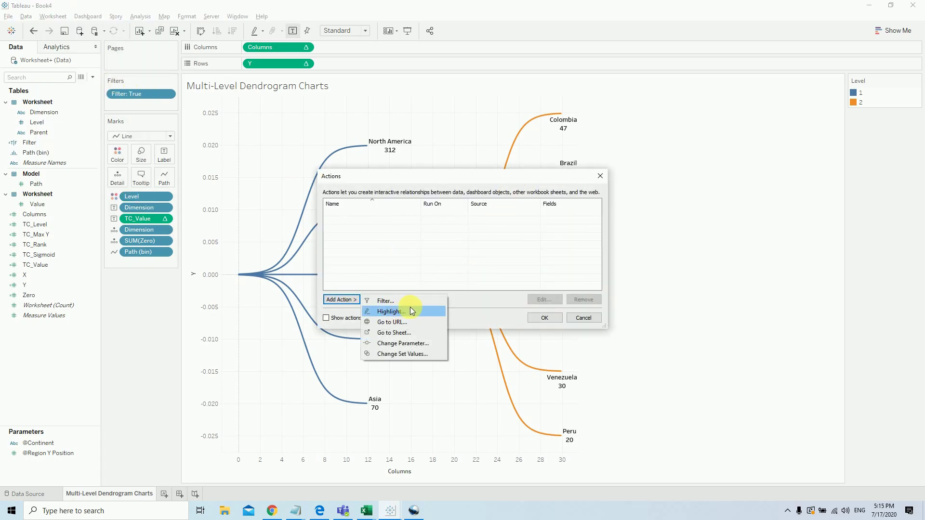
pyautogui.click(404, 343)
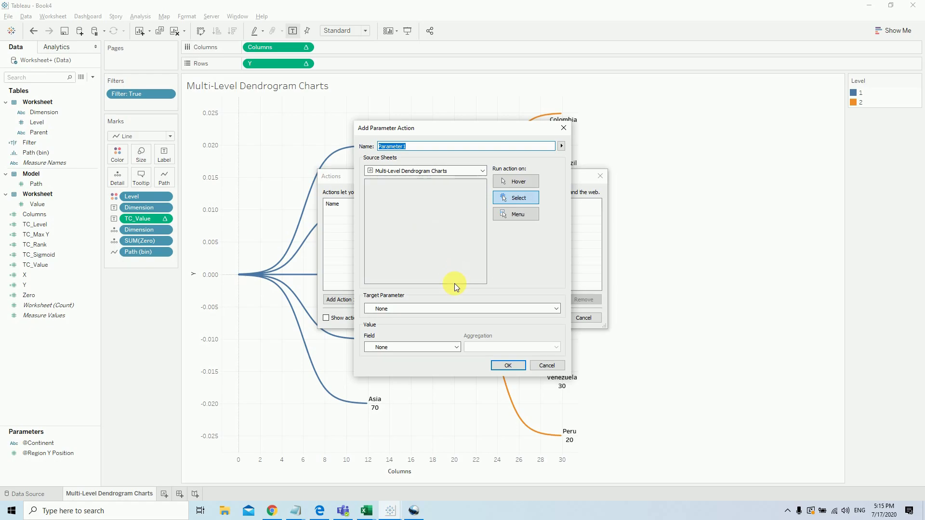
pyautogui.click(415, 309)
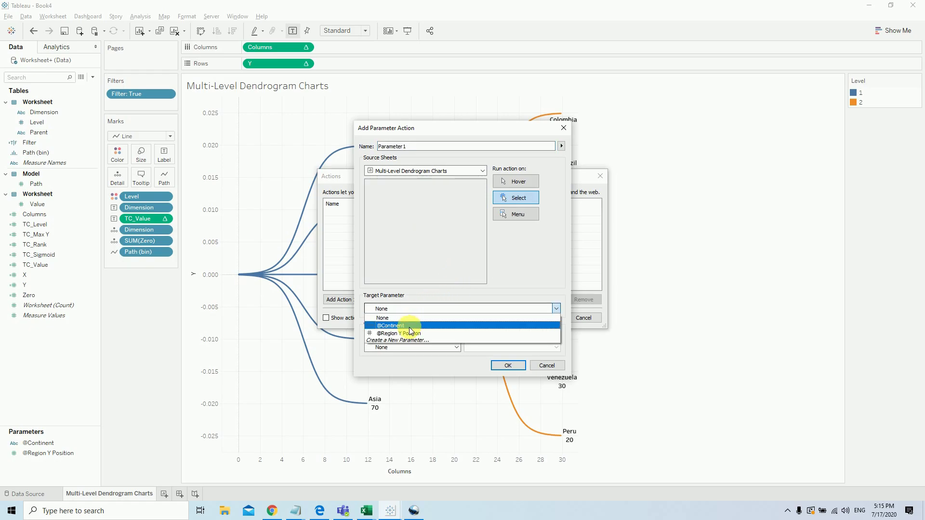
pyautogui.click(409, 328)
pyautogui.click(441, 347)
pyautogui.click(418, 364)
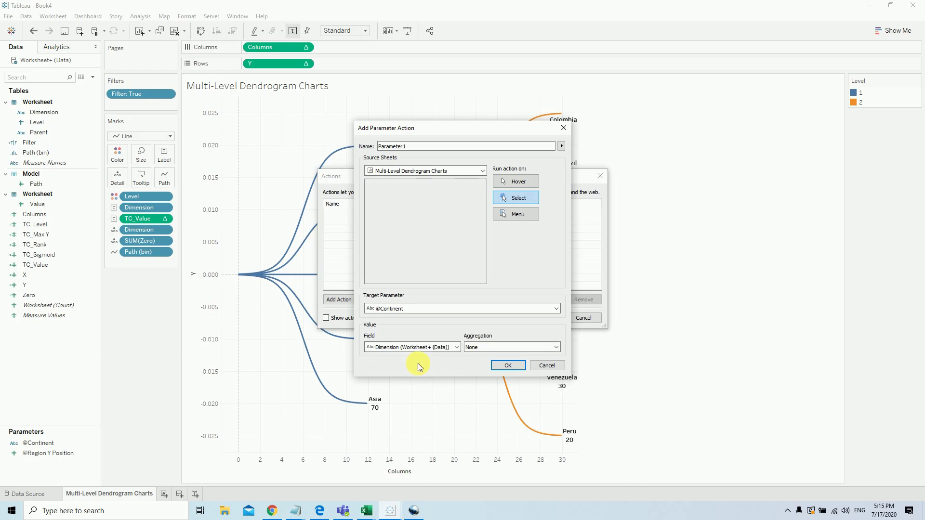
pyautogui.click(509, 366)
pyautogui.click(341, 301)
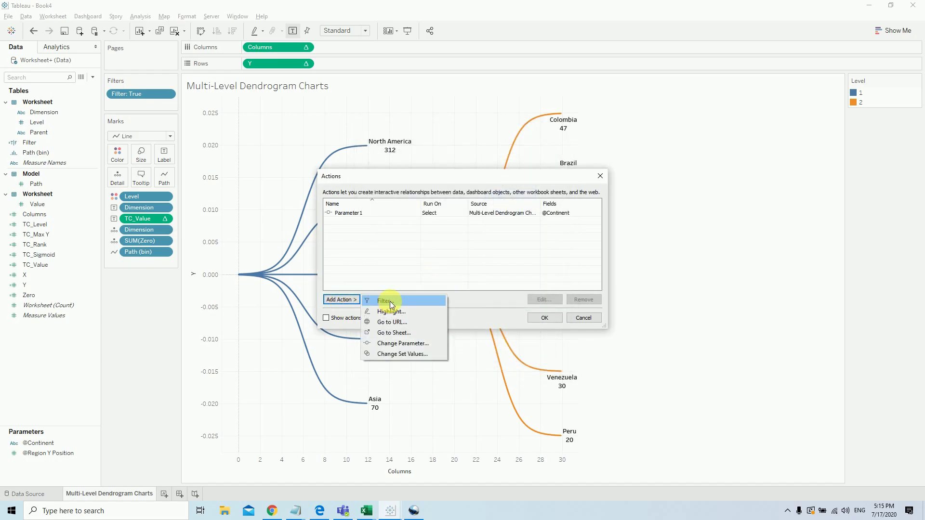
pyautogui.click(419, 343)
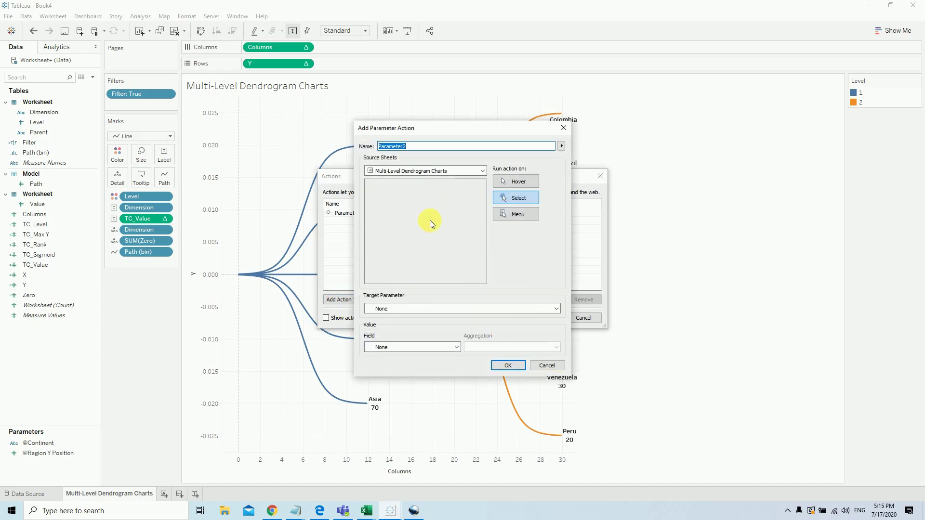
pyautogui.click(413, 308)
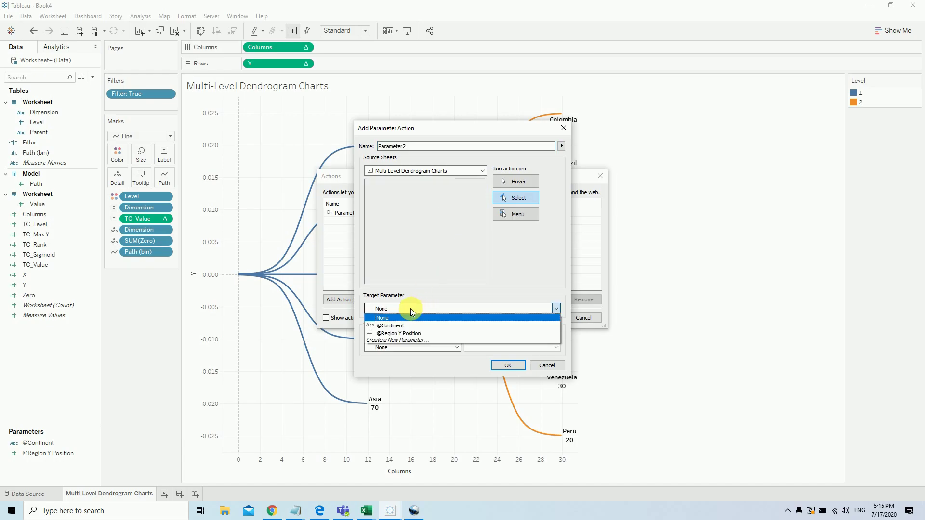
pyautogui.click(413, 334)
pyautogui.click(410, 344)
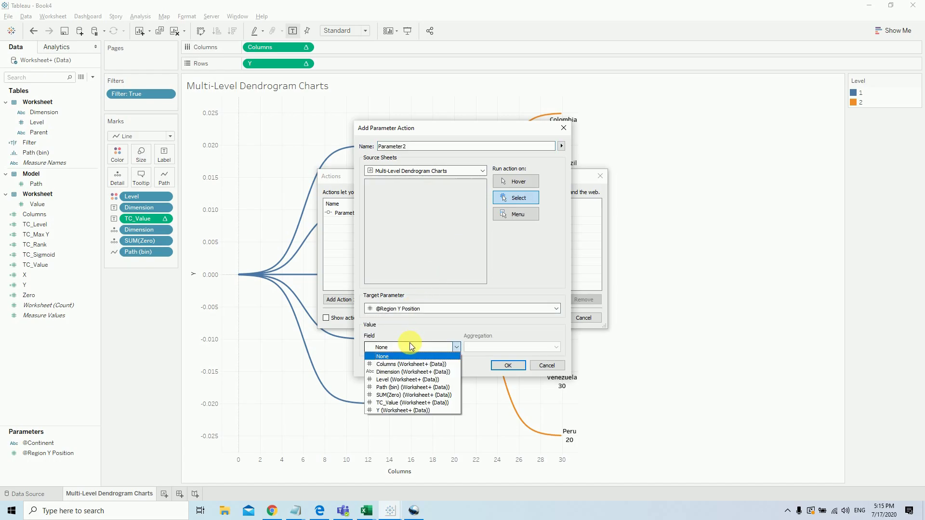
pyautogui.click(419, 410)
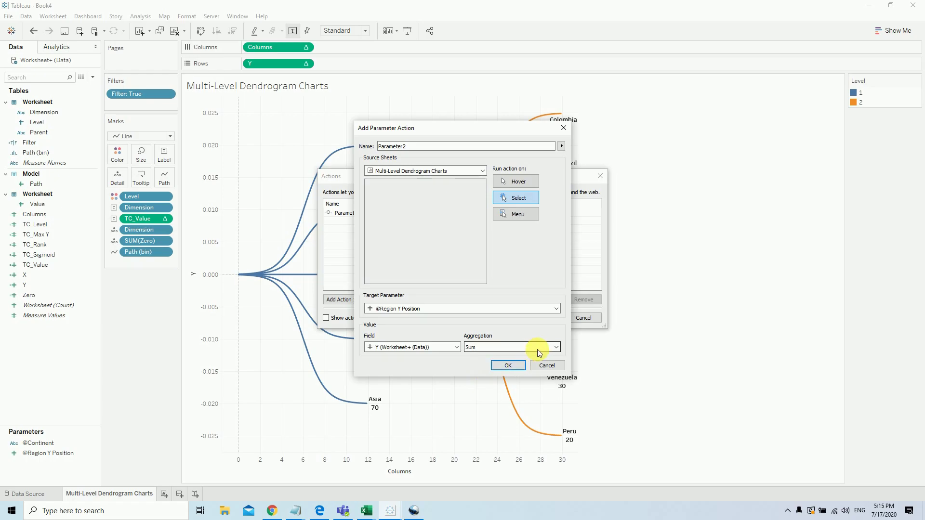
pyautogui.click(501, 347)
pyautogui.click(488, 355)
pyautogui.click(508, 365)
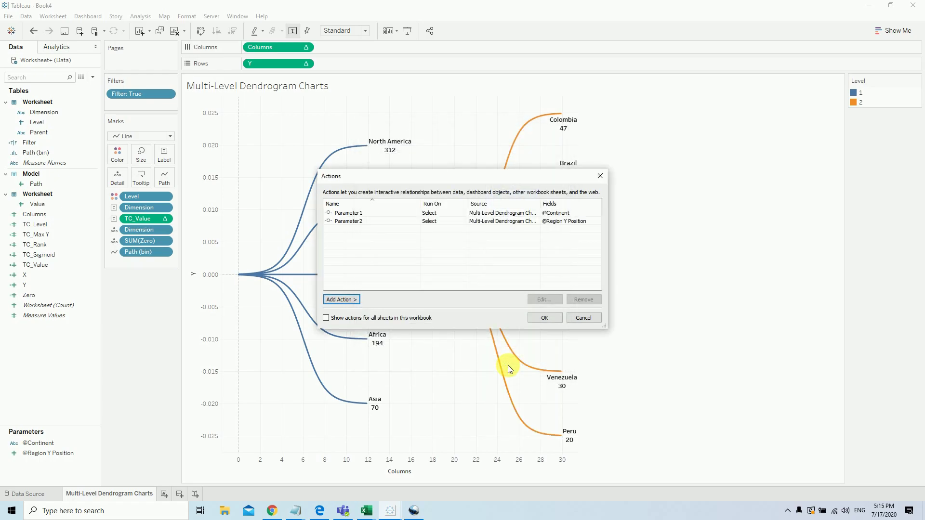
# - Add a highlight action using only the SUM(Zero) field and apply the actions
pyautogui.click(343, 300)
pyautogui.click(407, 312)
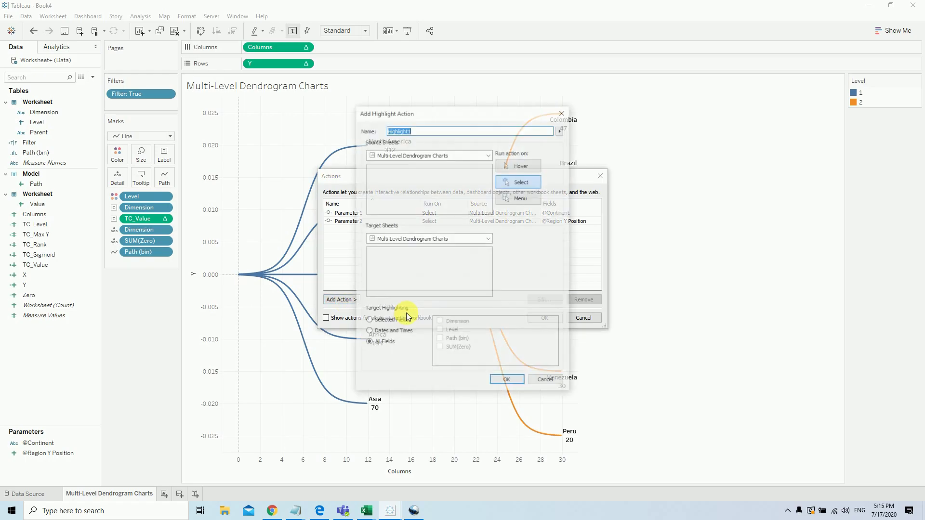
pyautogui.click(386, 320)
pyautogui.click(440, 348)
pyautogui.click(509, 382)
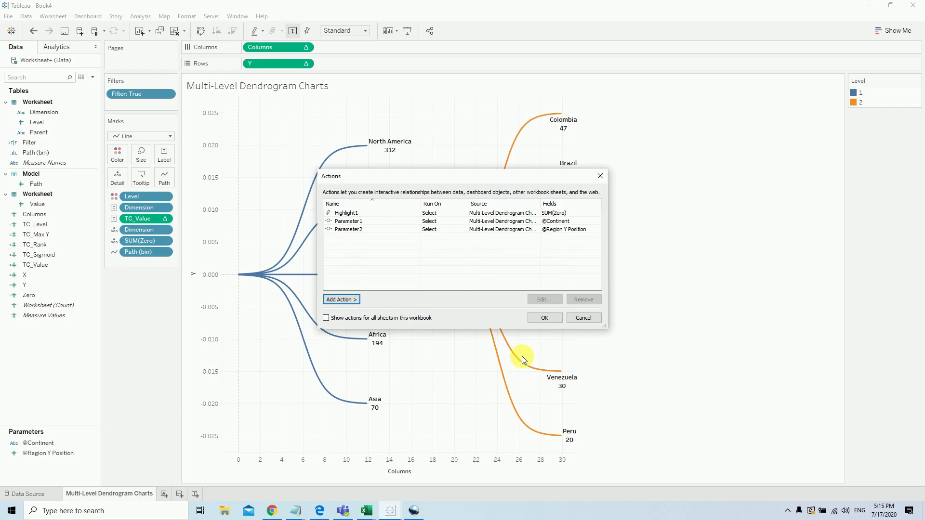
pyautogui.click(547, 318)
# - Select North America, Europe, then South America nodes to confirm each fans out to its countries
pyautogui.click(367, 146)
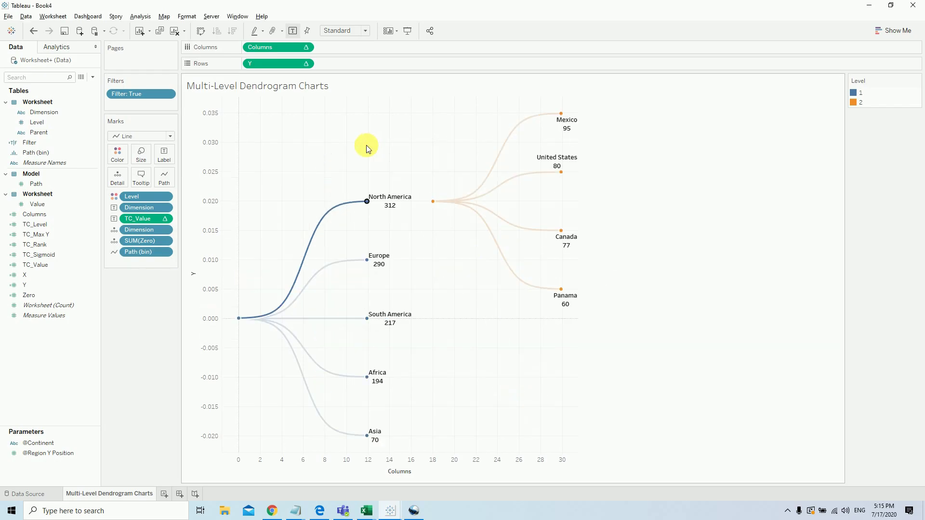
pyautogui.click(367, 201)
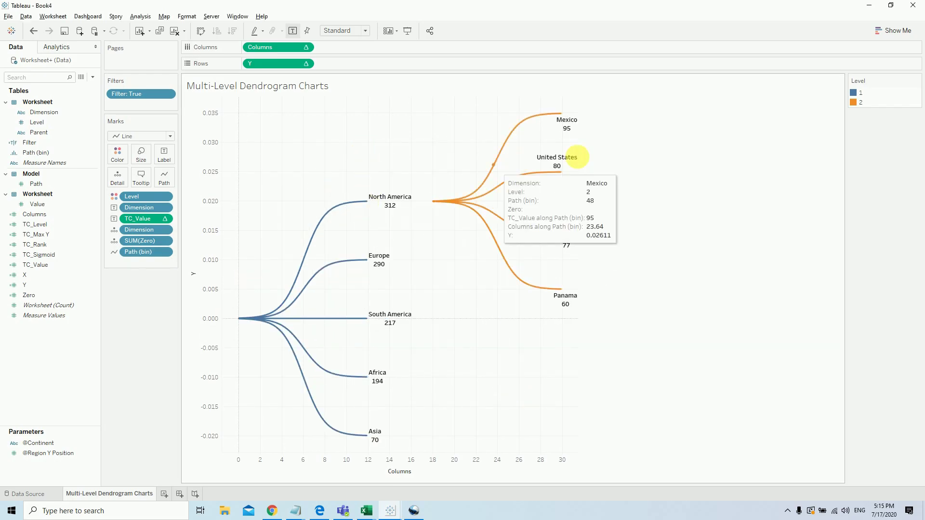
pyautogui.click(367, 260)
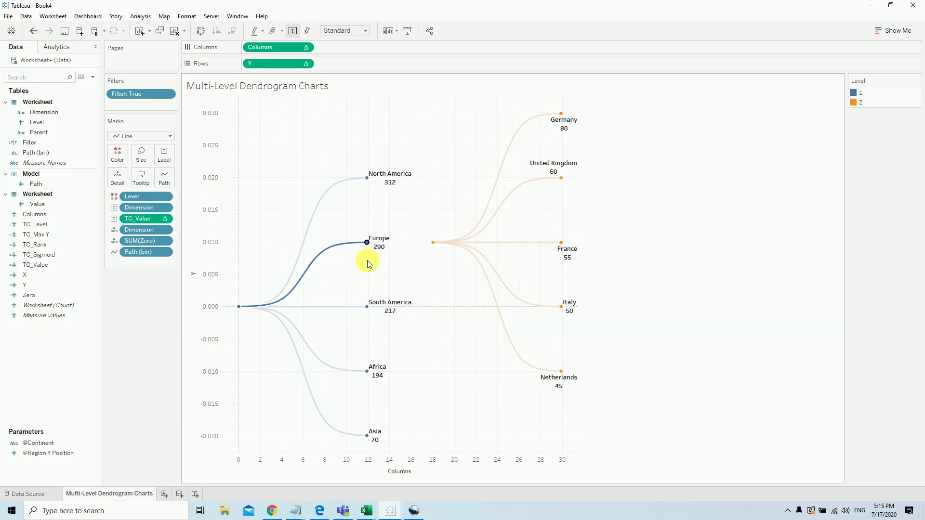
pyautogui.click(370, 244)
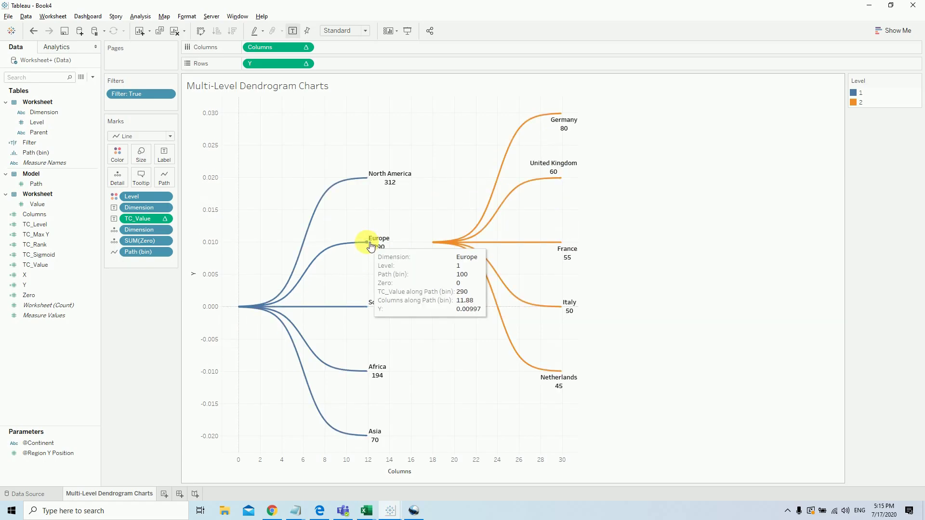
pyautogui.click(367, 306)
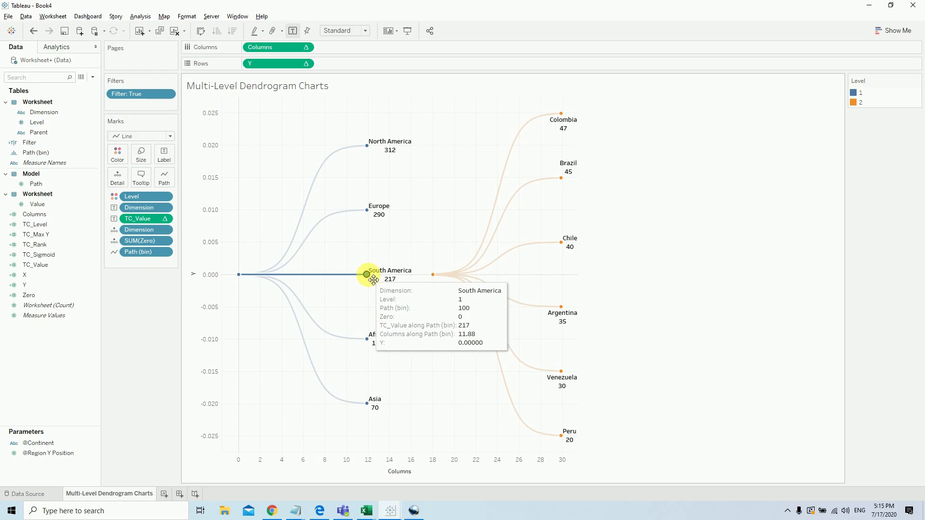
pyautogui.click(367, 275)
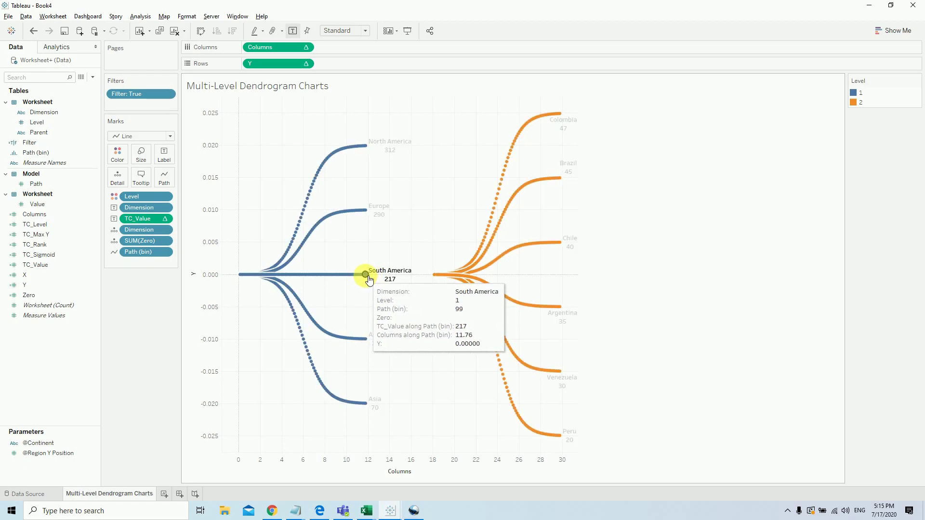
pyautogui.click(369, 275)
pyautogui.click(368, 276)
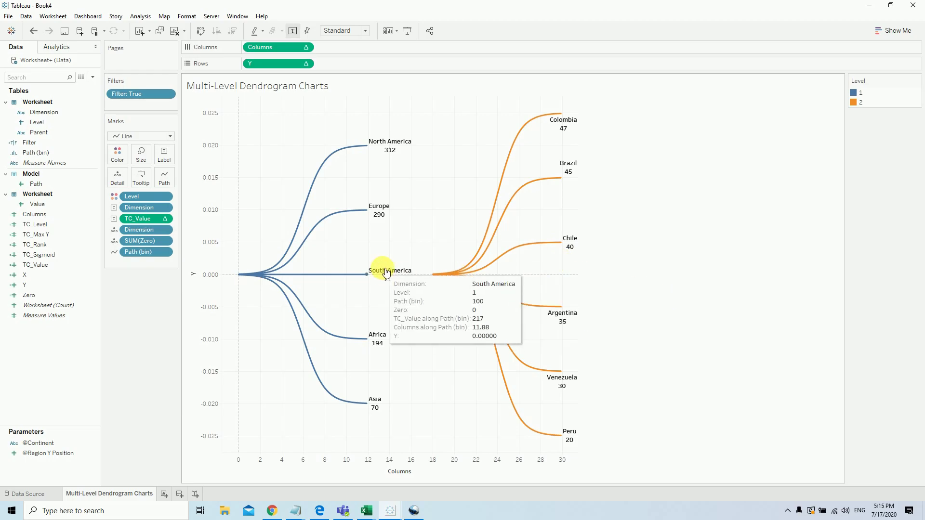
# - Hide the headers of both the vertical and horizontal axes
pyautogui.rightClick(215, 196)
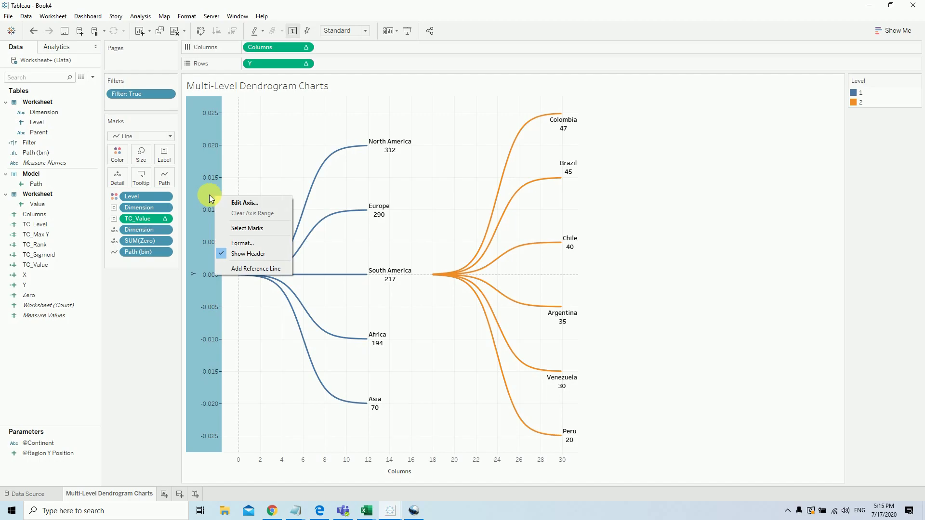
pyautogui.click(275, 257)
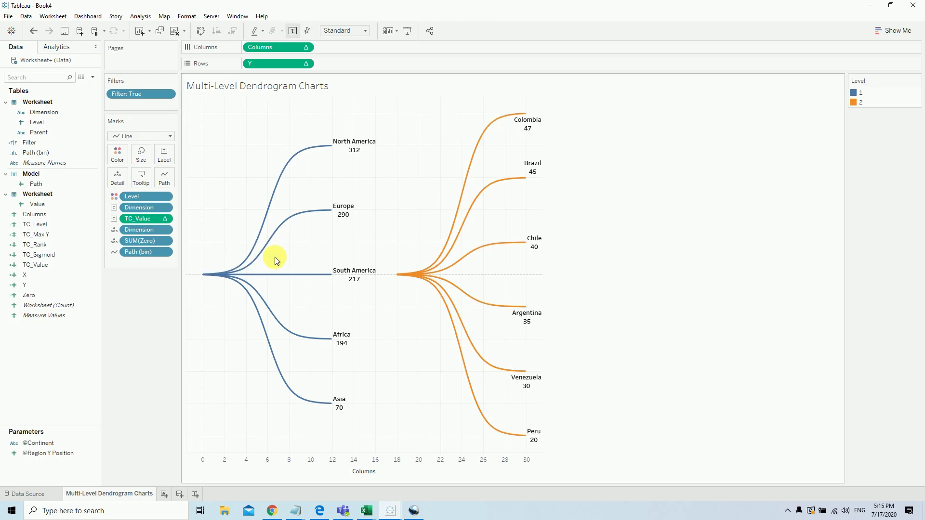
pyautogui.rightClick(280, 460)
pyautogui.click(345, 439)
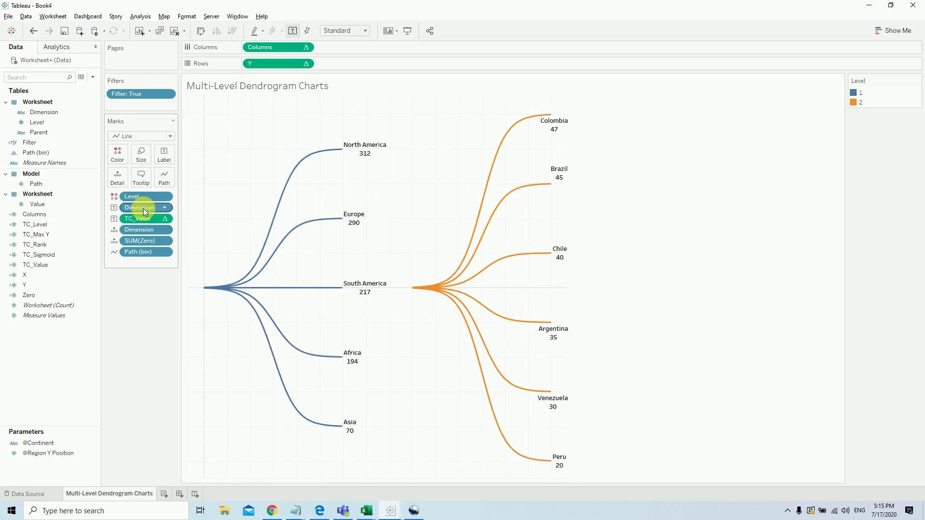
# - Colour level 1 branches blue and level 2 green, and size lines by TC_Value
pyautogui.click(117, 153)
pyautogui.click(147, 185)
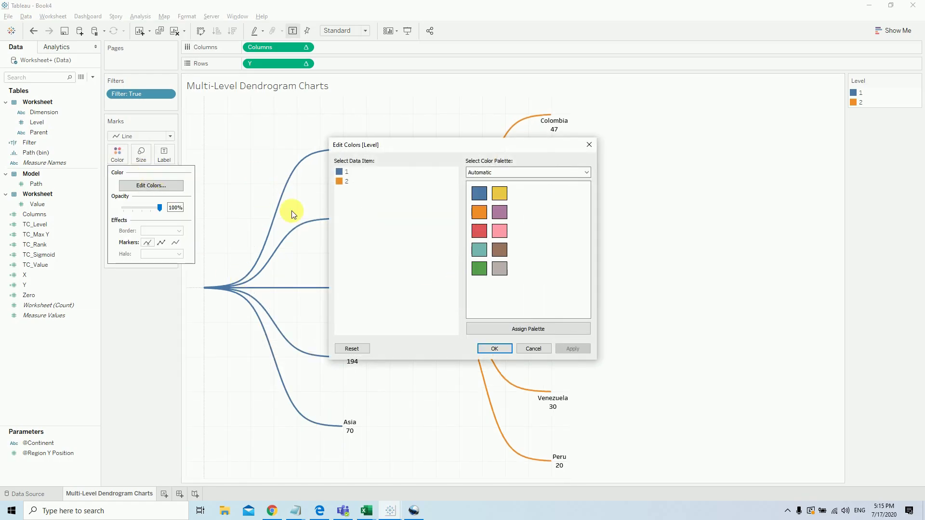
pyautogui.doubleClick(340, 172)
pyautogui.click(348, 297)
pyautogui.click(513, 339)
pyautogui.doubleClick(337, 184)
pyautogui.click(362, 298)
pyautogui.click(526, 340)
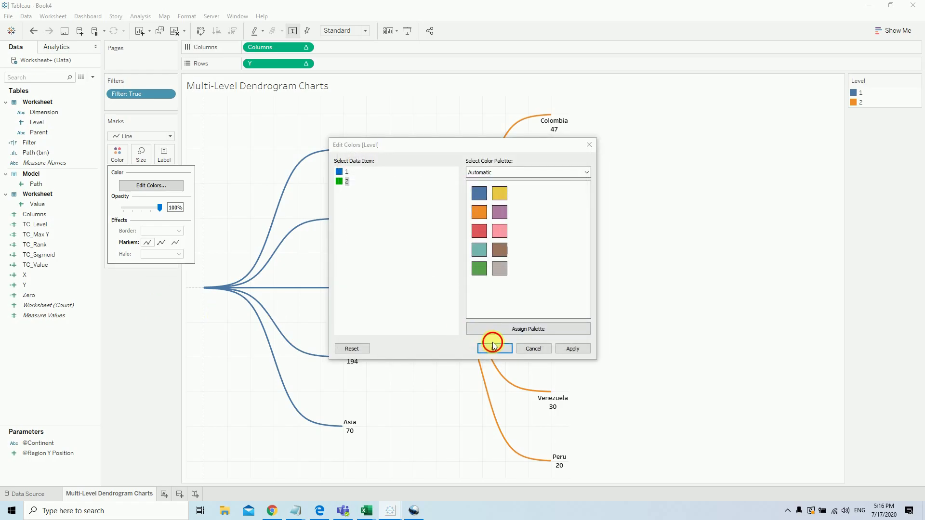
pyautogui.click(482, 348)
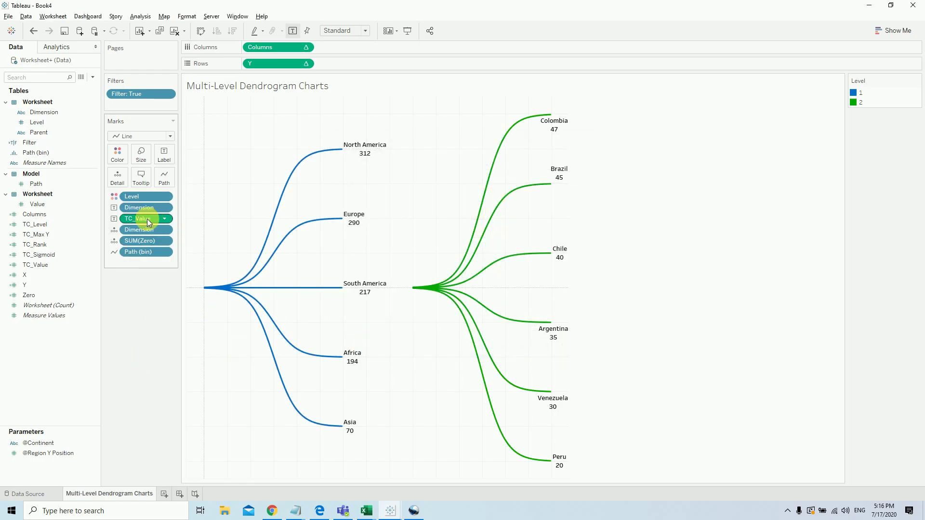
pyautogui.moveTo(146, 219); pyautogui.dragTo(171, 178)
pyautogui.click(143, 156)
# - Shade the worksheet background black
pyautogui.click(289, 112)
pyautogui.rightClick(266, 106)
pyautogui.click(302, 161)
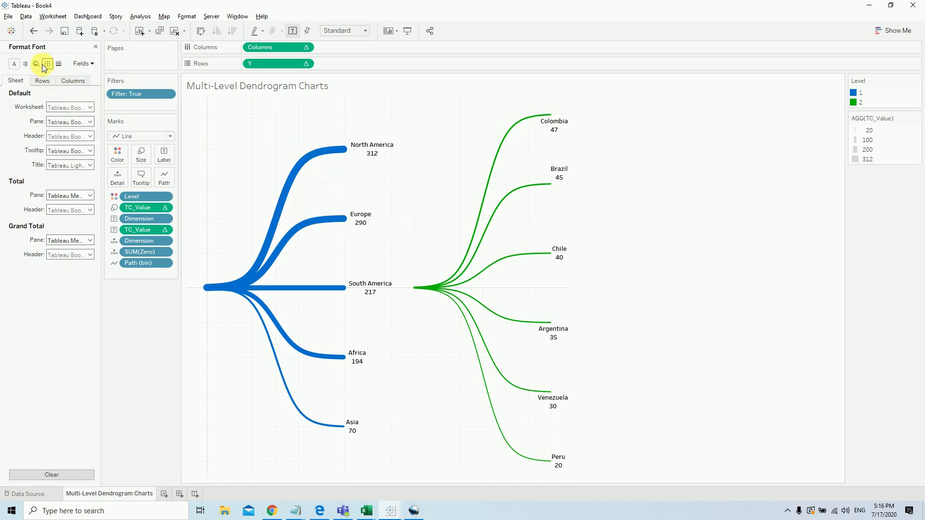
pyautogui.click(47, 63)
pyautogui.click(35, 64)
pyautogui.click(71, 107)
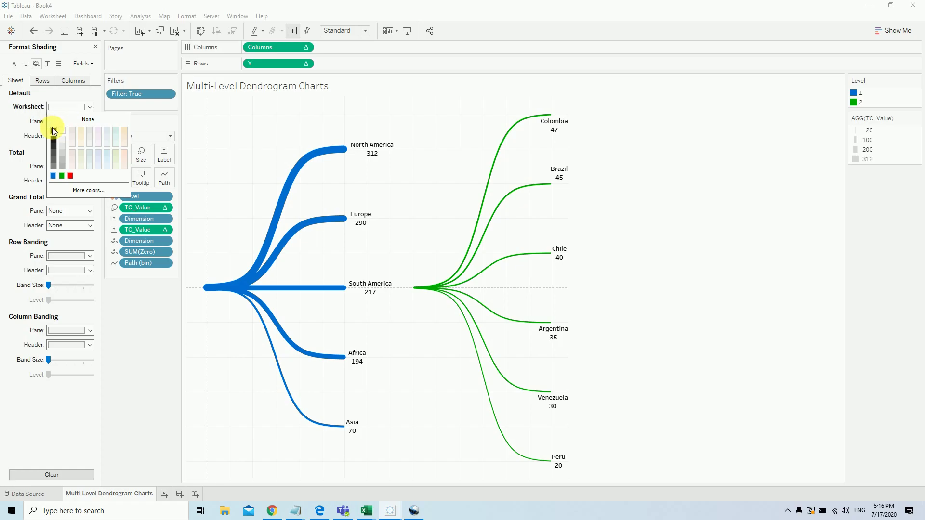
pyautogui.click(53, 130)
pyautogui.click(147, 341)
# - Set grid, zero, trend, reference, drop lines, axis rulers and ticks to None
pyautogui.click(58, 64)
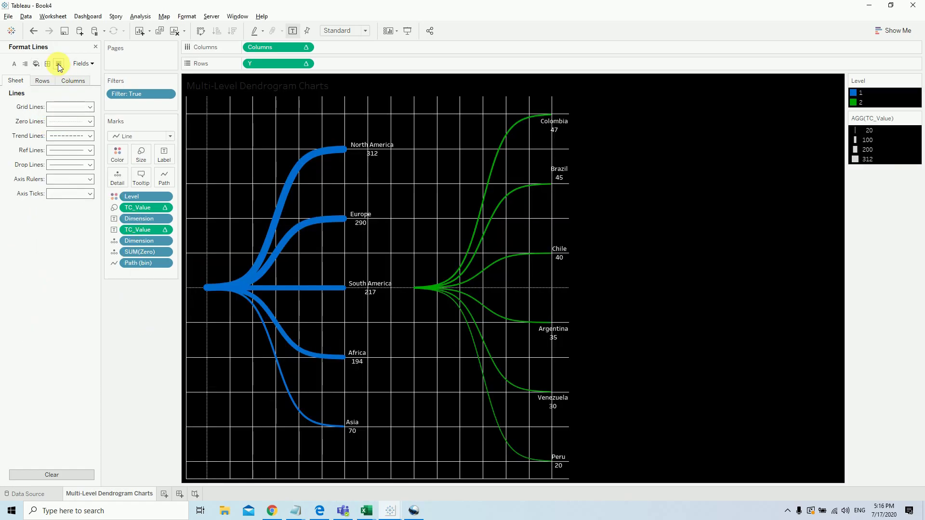
pyautogui.click(48, 64)
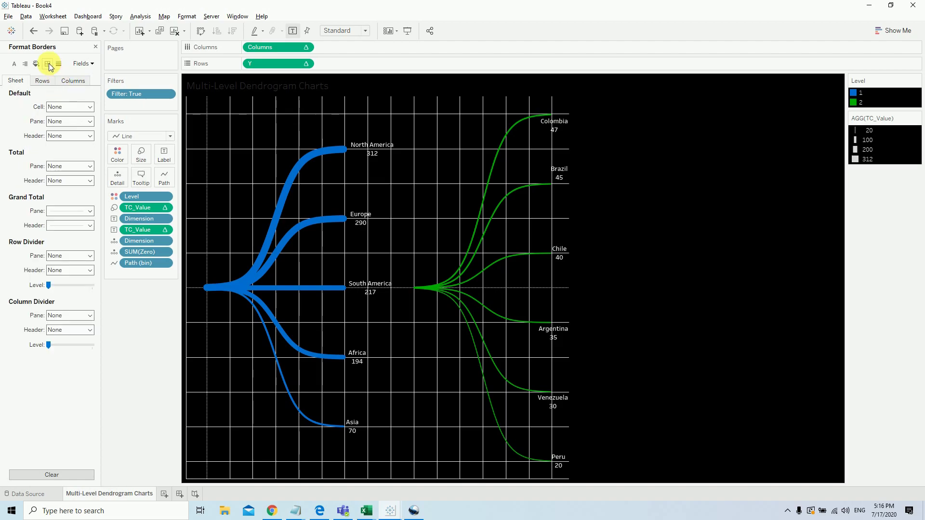
pyautogui.click(59, 64)
pyautogui.click(82, 107)
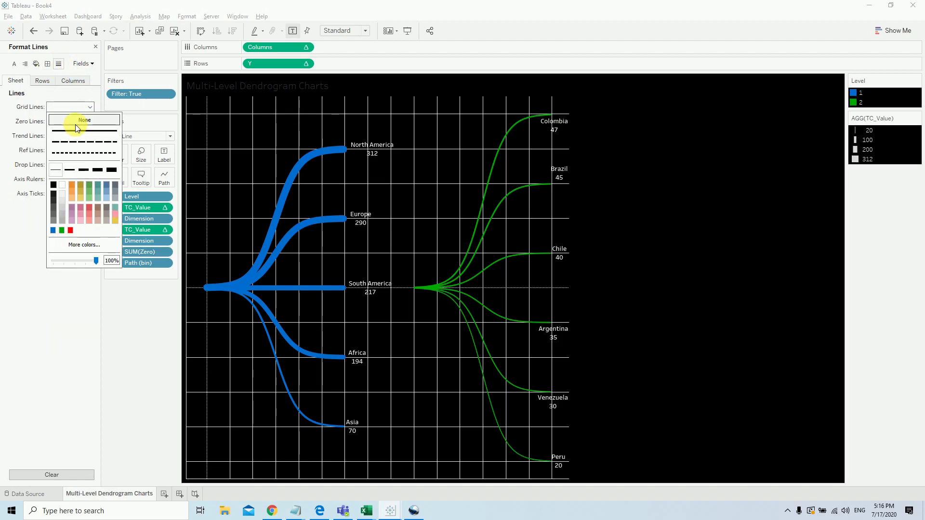
pyautogui.click(76, 128)
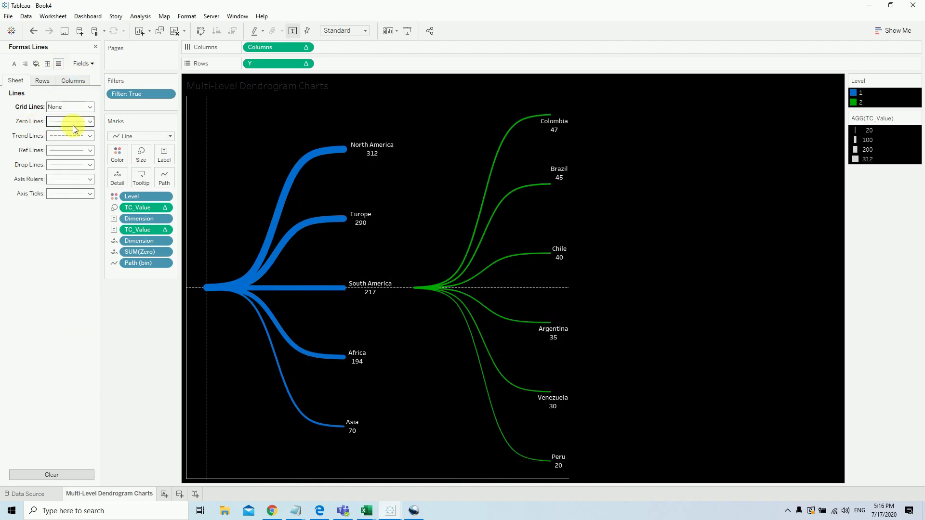
pyautogui.click(73, 125)
pyautogui.click(72, 134)
pyautogui.click(74, 138)
pyautogui.click(71, 148)
pyautogui.click(82, 150)
pyautogui.click(77, 163)
pyautogui.click(81, 164)
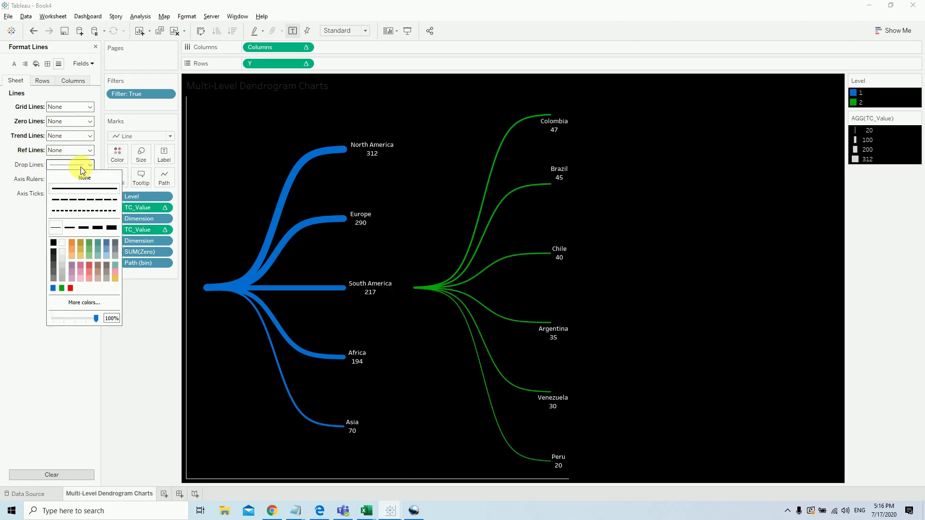
pyautogui.click(71, 177)
pyautogui.click(81, 180)
pyautogui.click(68, 196)
pyautogui.click(72, 194)
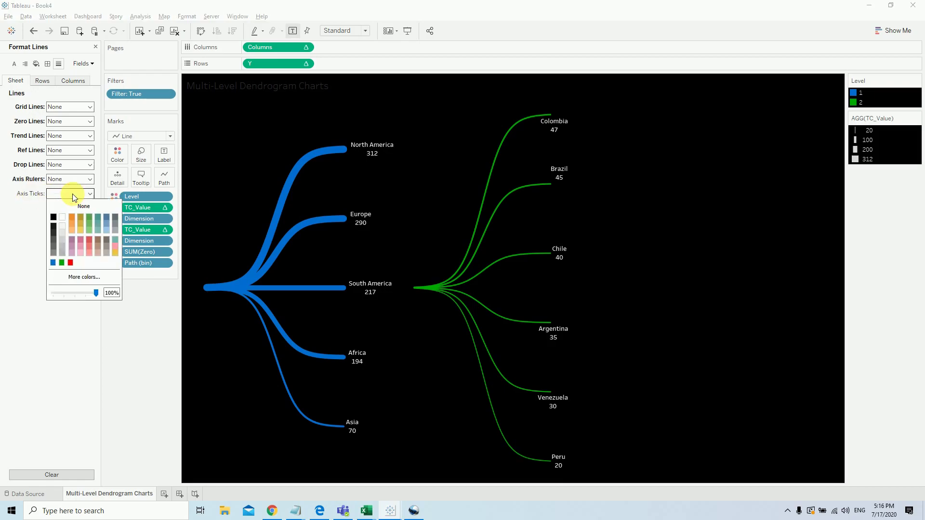
pyautogui.click(112, 341)
# - Format the title white, bold, italic Calibri at 22 pt
pyautogui.doubleClick(256, 88)
pyautogui.hotkey('ctrl', 'a')
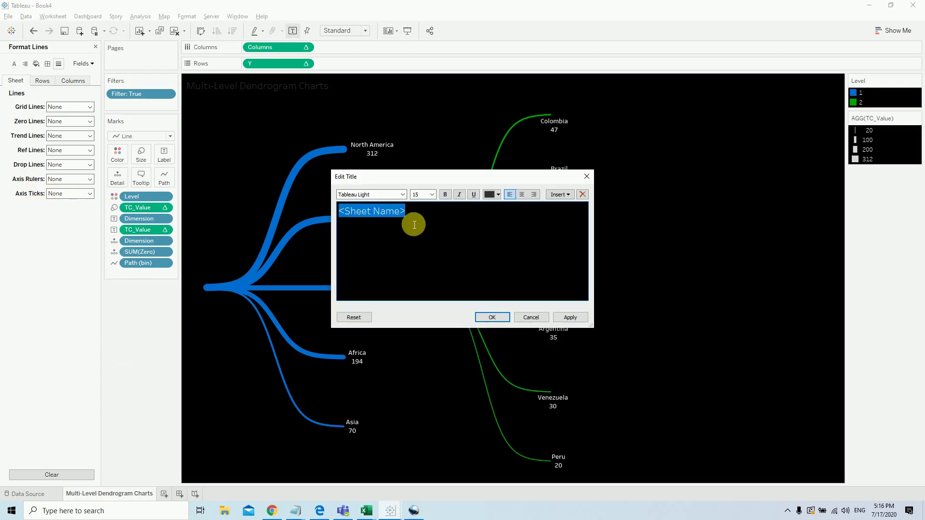
pyautogui.click(491, 193)
pyautogui.click(497, 206)
pyautogui.click(445, 195)
pyautogui.click(403, 194)
pyautogui.scroll(10, 384, 241)
pyautogui.click(384, 201)
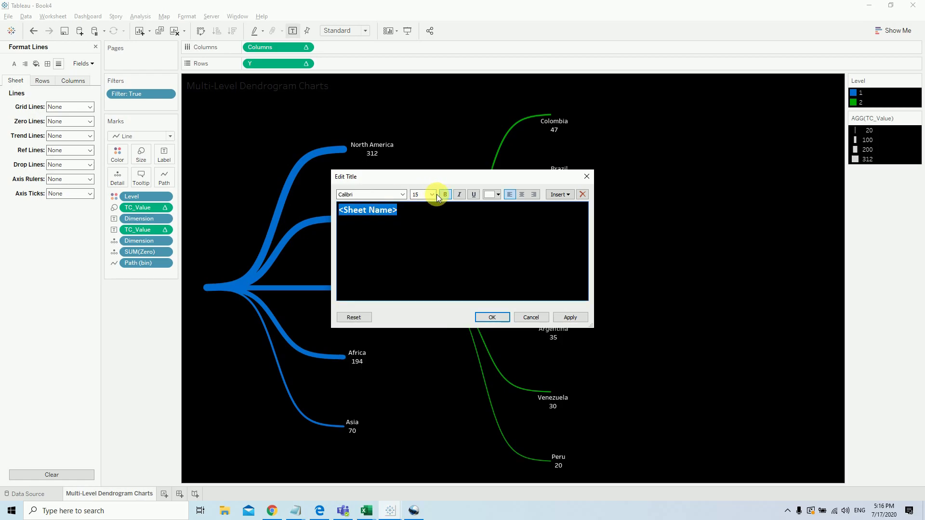
pyautogui.click(432, 195)
pyautogui.click(428, 262)
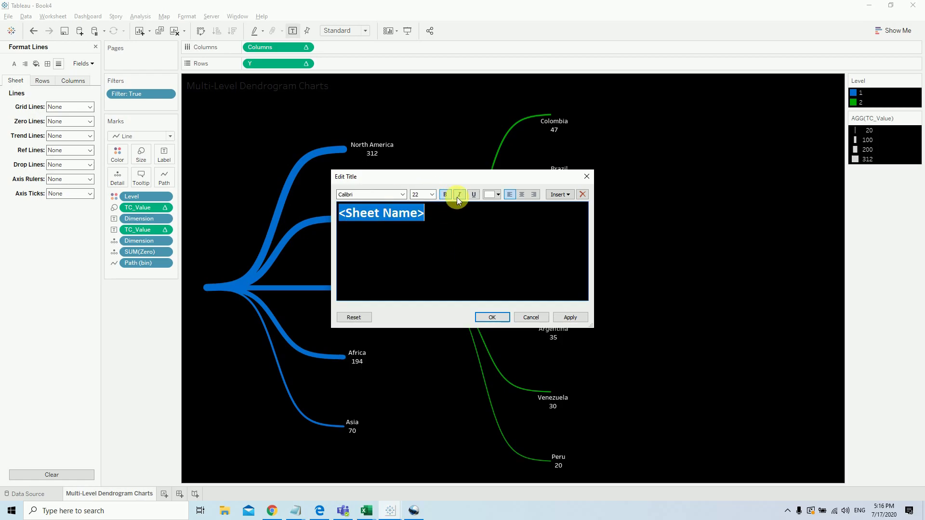
pyautogui.click(459, 195)
pyautogui.click(493, 317)
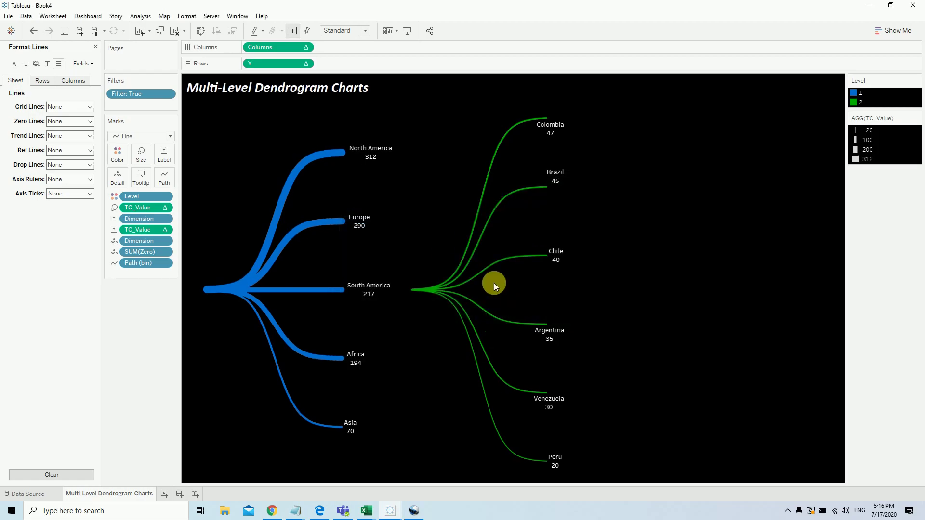